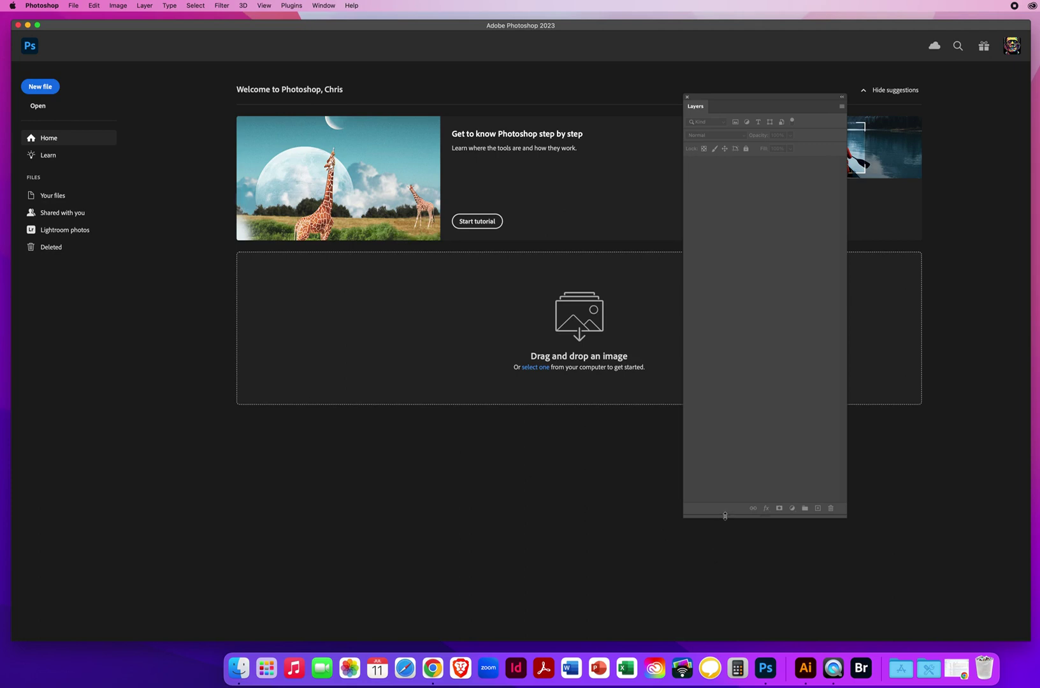
- Drag the floating Layers panel's bottom edge up so it covers less of the Home screen
drag(725, 516, 745, 366)
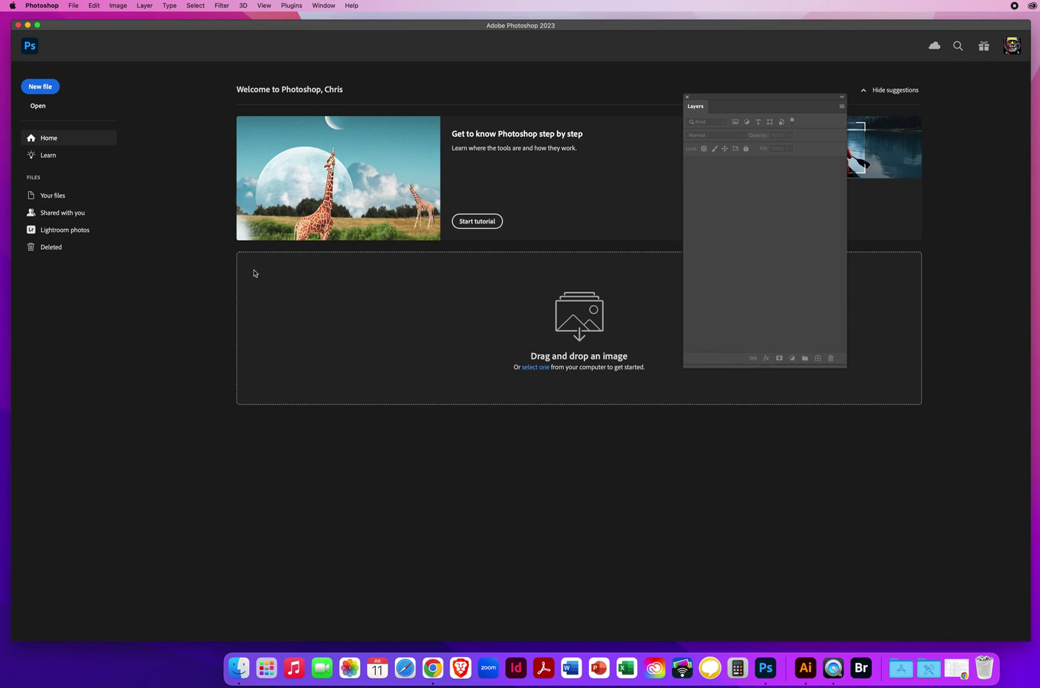
- In File > Open, go to Desktop > PS DEMOS > PS - CHAPTER 6 > 6.1 Quick Selections and select both files
click(75, 6)
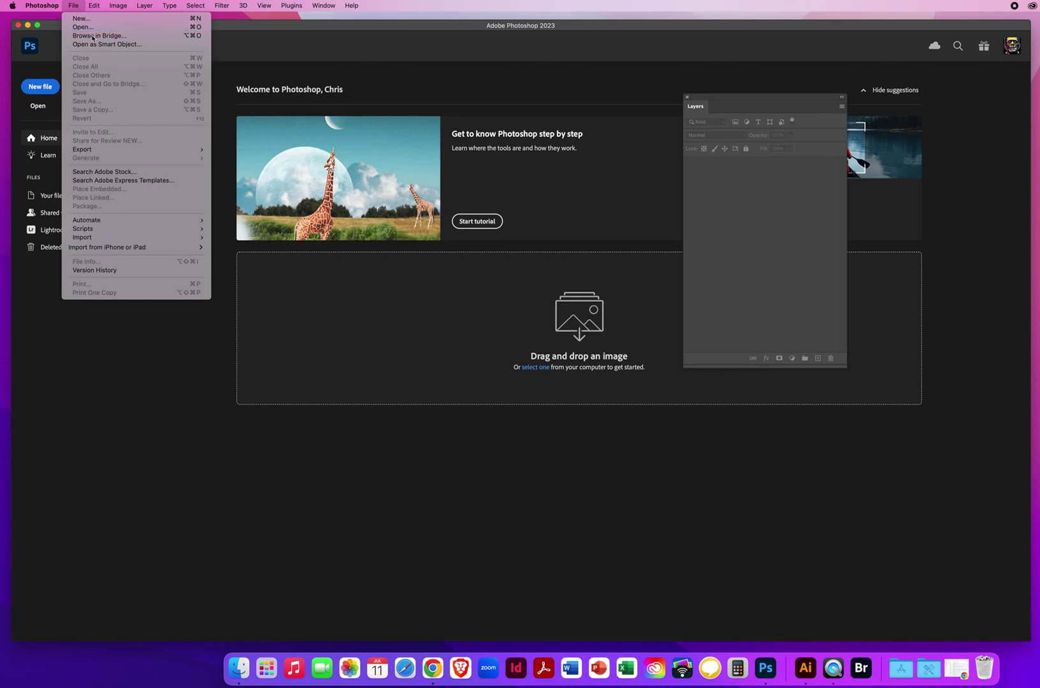
click(86, 26)
click(135, 107)
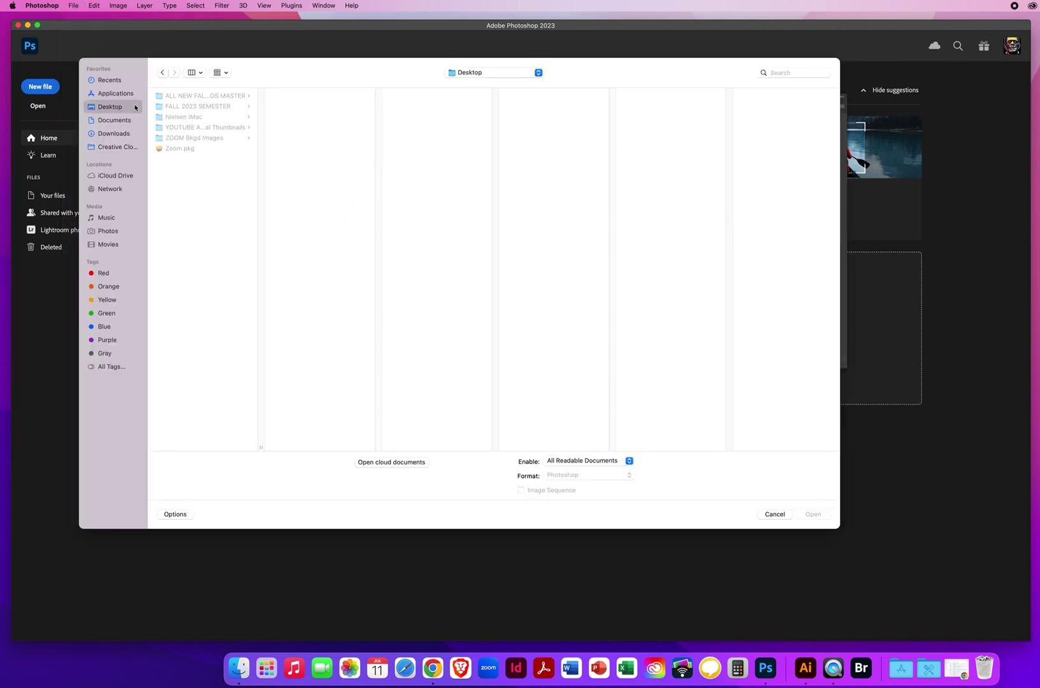
click(205, 96)
click(299, 107)
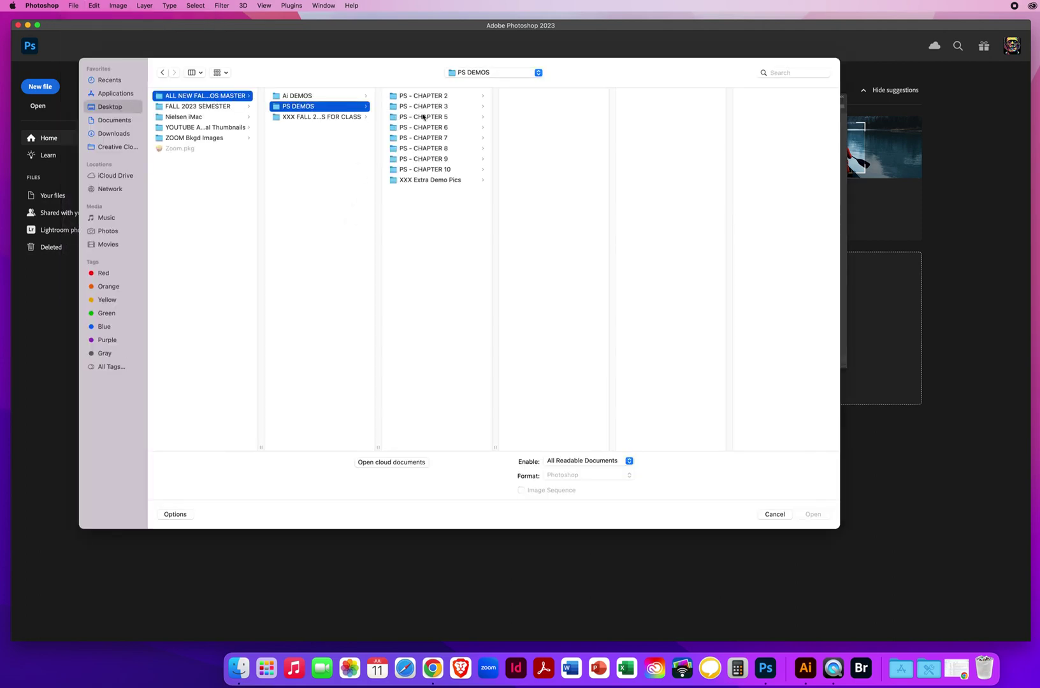
click(422, 128)
click(537, 97)
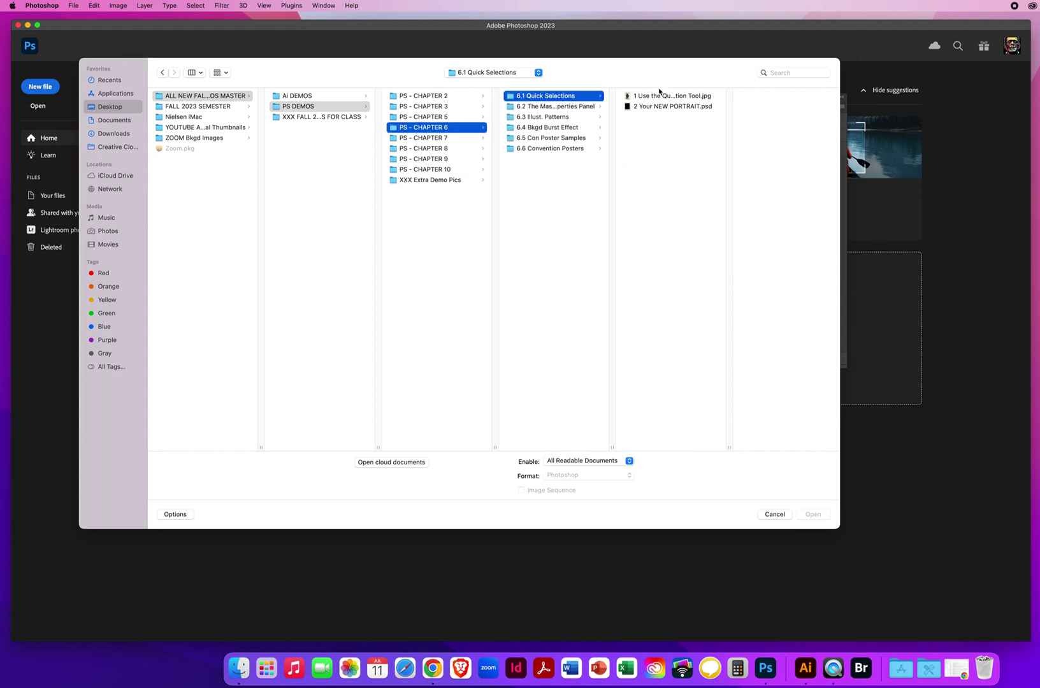
click(689, 191)
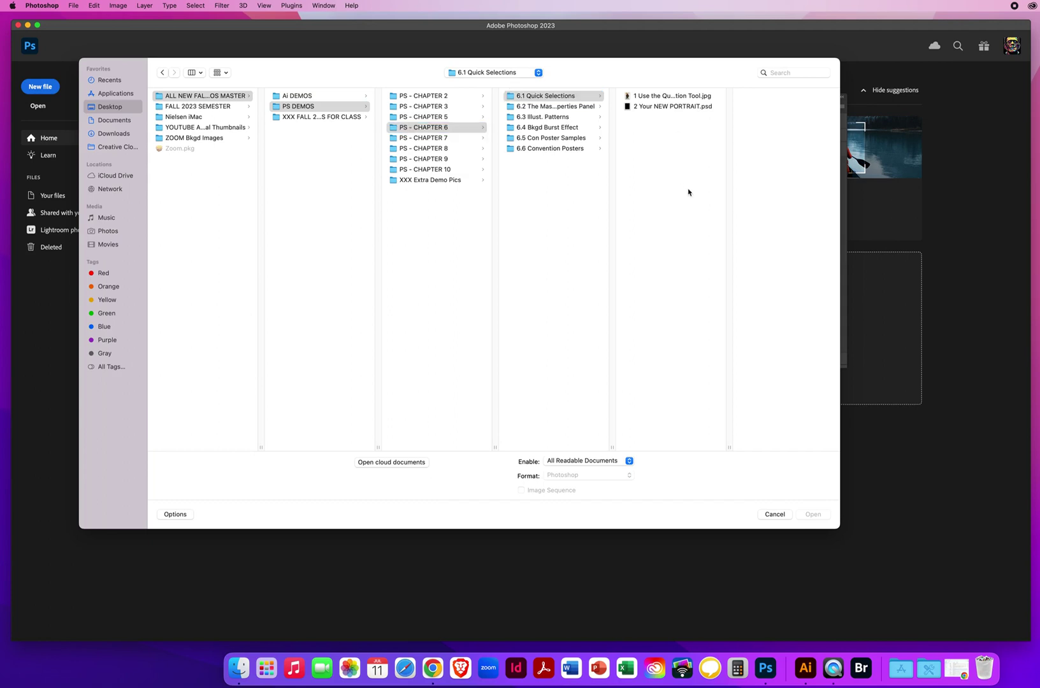
click(653, 106)
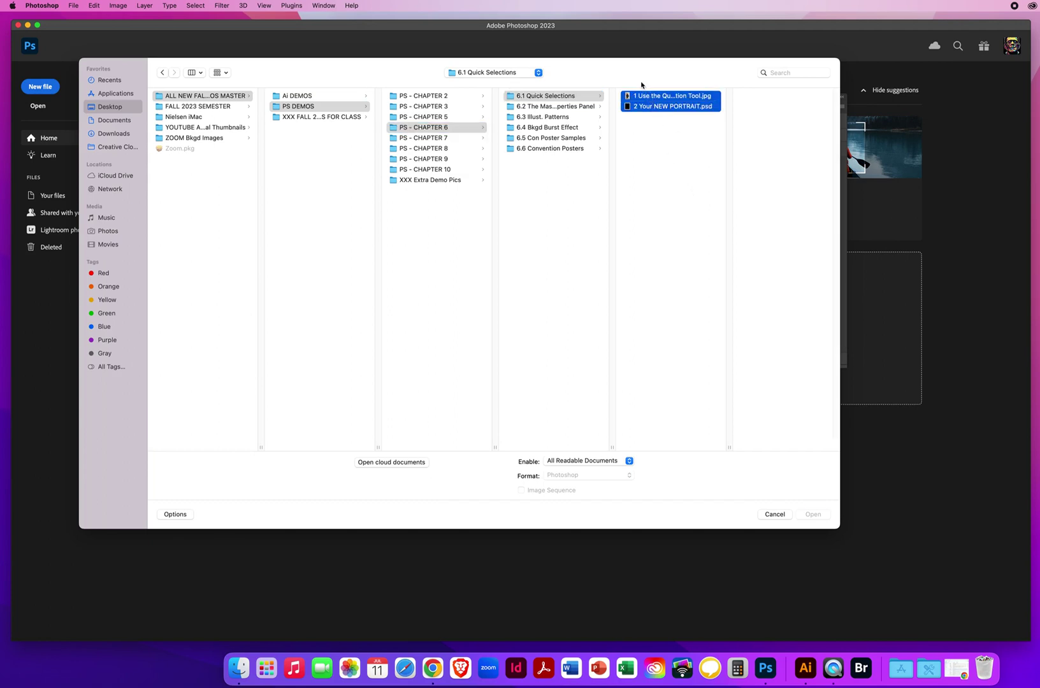
shift+click(643, 95)
- Open both files and switch to the '1 Use the Quick Selection Tool.jpg' document
key(Return)
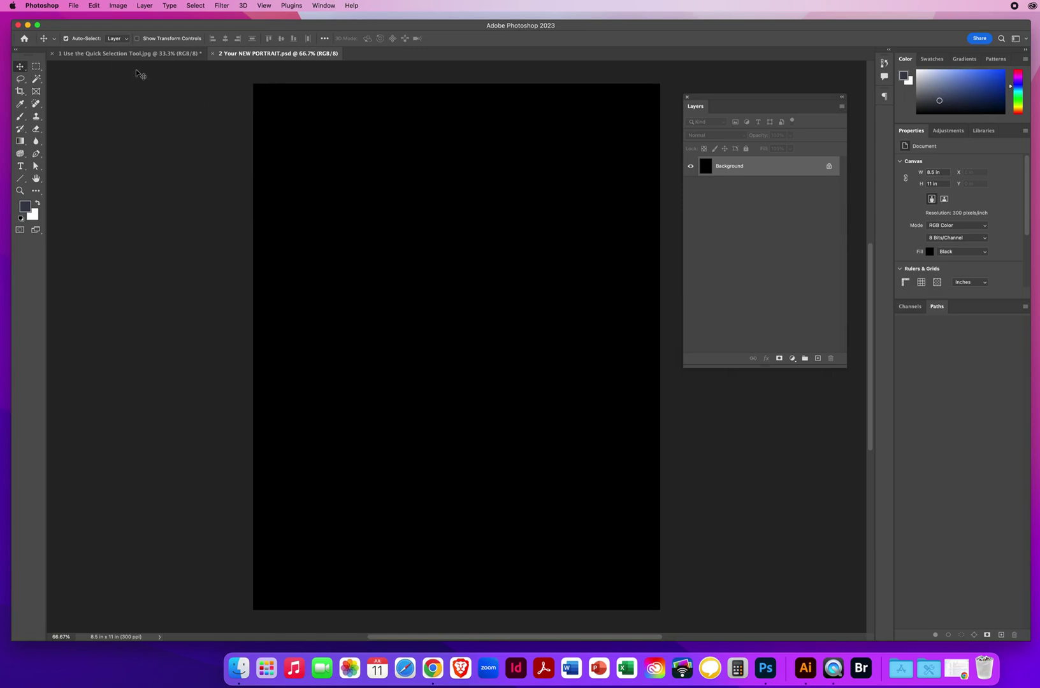
click(115, 56)
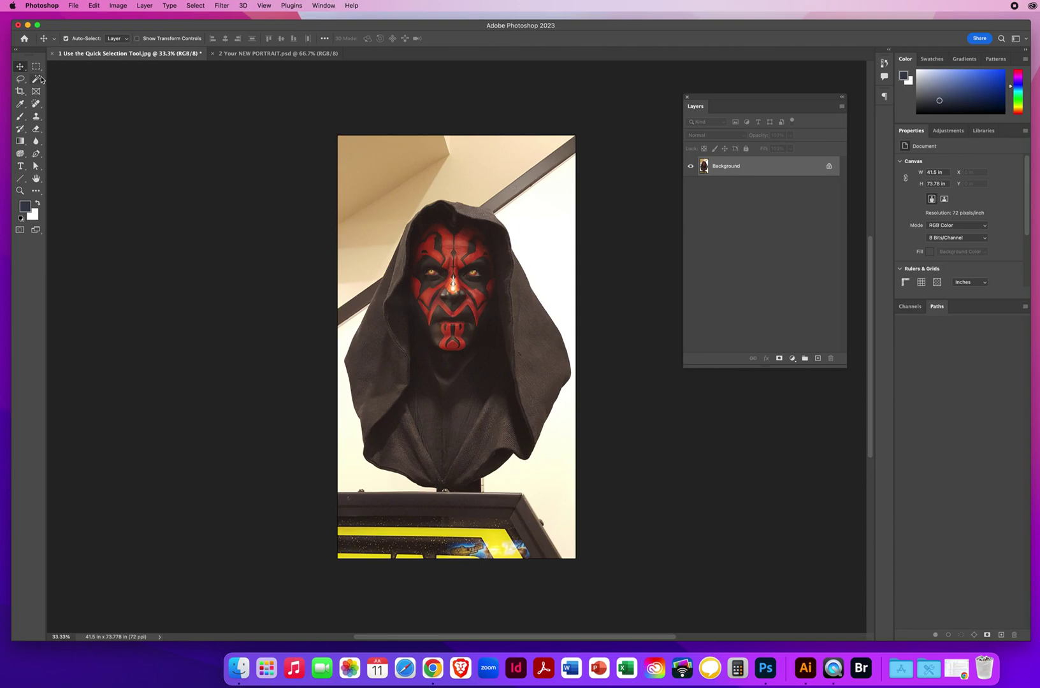
- Select the dark hood and cloak with the Magic Wand, then deselect with Cmd+D
drag(36, 78, 71, 89)
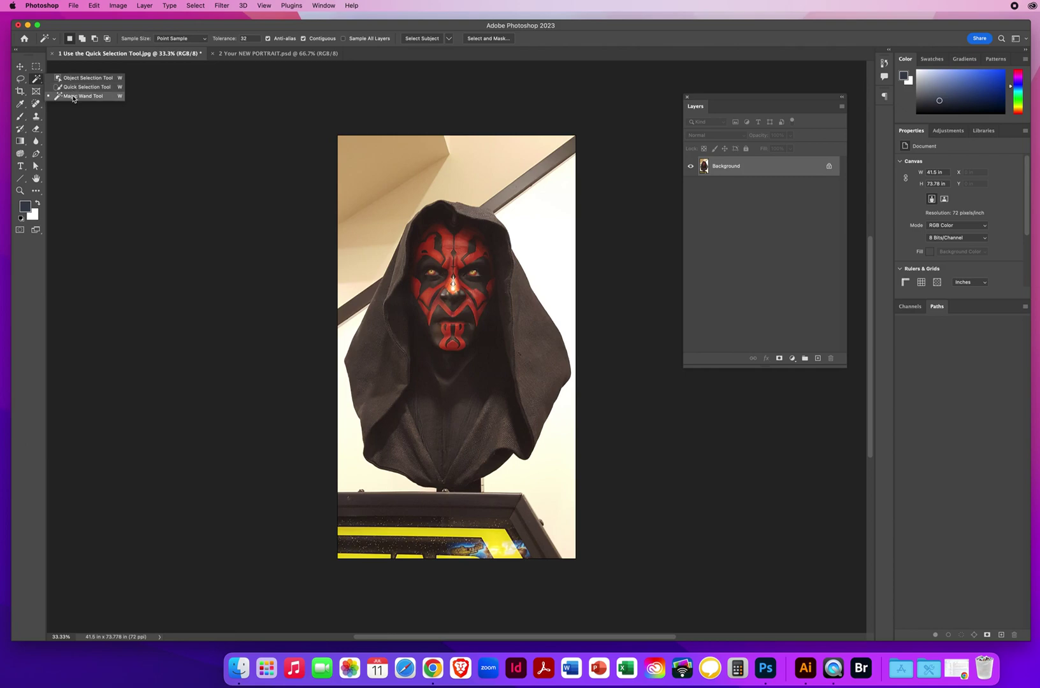
click(72, 96)
click(534, 332)
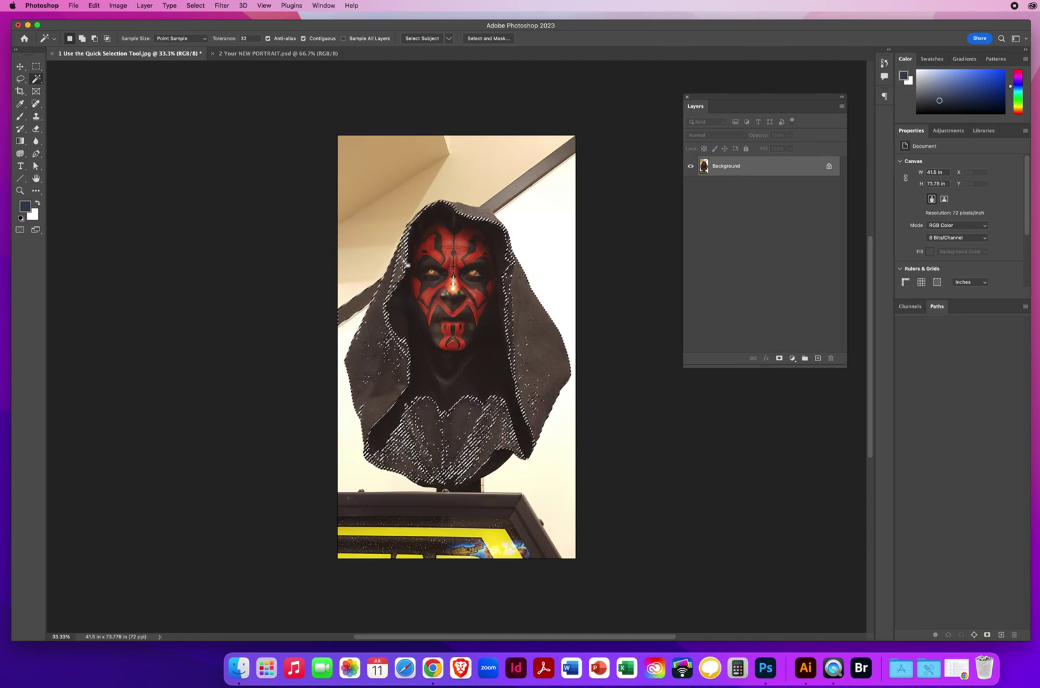
key(super+d)
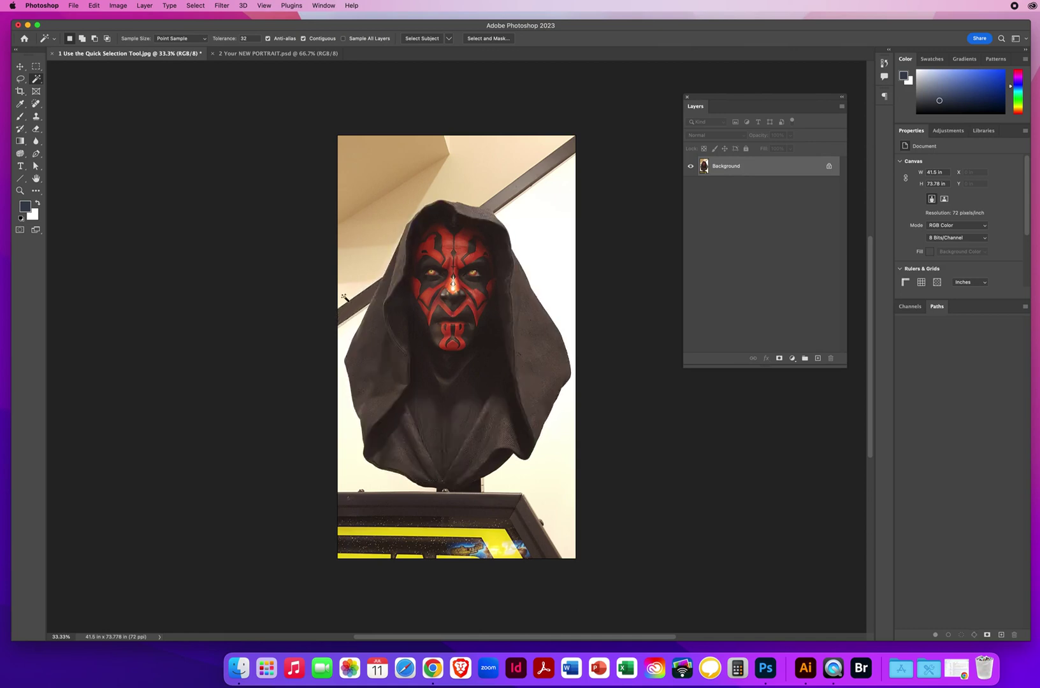
right_click(36, 79)
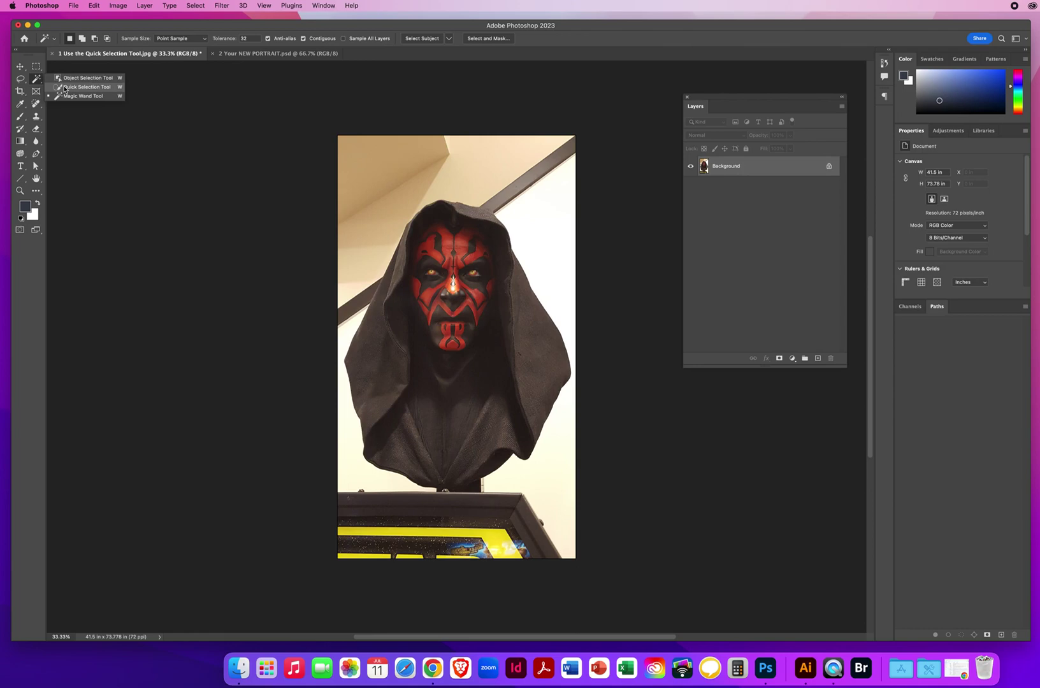
- Brush with the Quick Selection Tool along the hood's lower edge and left side to select the figure
click(65, 87)
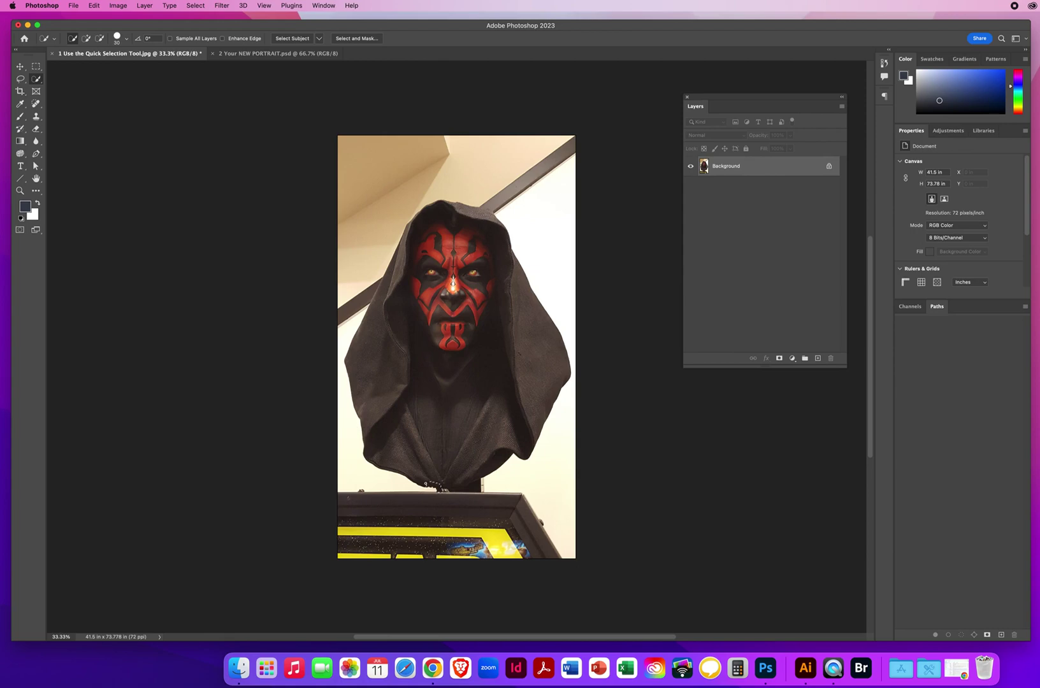
mouse_move(425, 486)
mouse_down()
mouse_move(384, 464)
mouse_move(363, 415)
mouse_move(363, 344)
mouse_up()
mouse_move(389, 288)
mouse_down()
mouse_move(393, 260)
mouse_move(428, 209)
mouse_move(491, 214)
mouse_move(510, 262)
mouse_up()
- Zoom to 144% on the hood's left edge and set Quick Selection to subtract mode
click(21, 191)
click(408, 302)
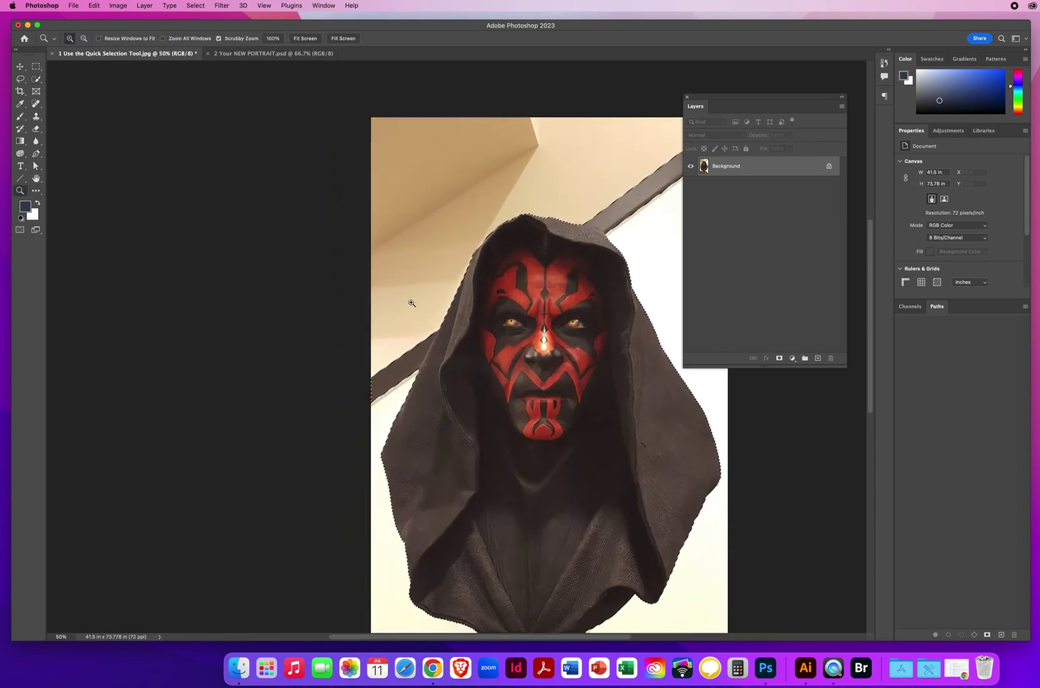
drag(457, 347, 462, 267)
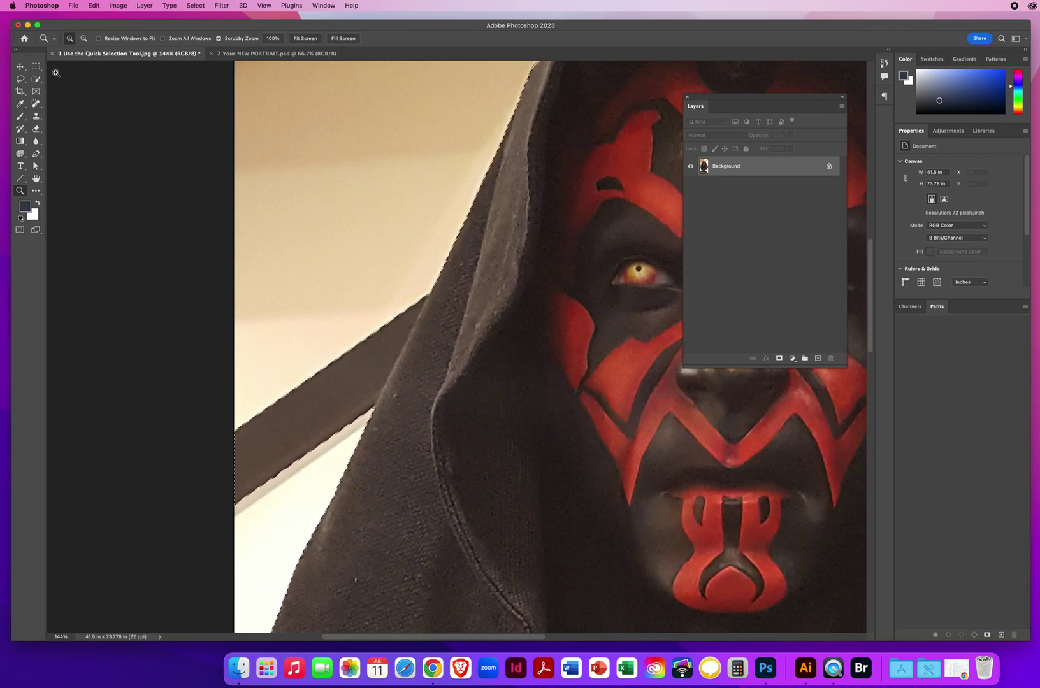
click(36, 81)
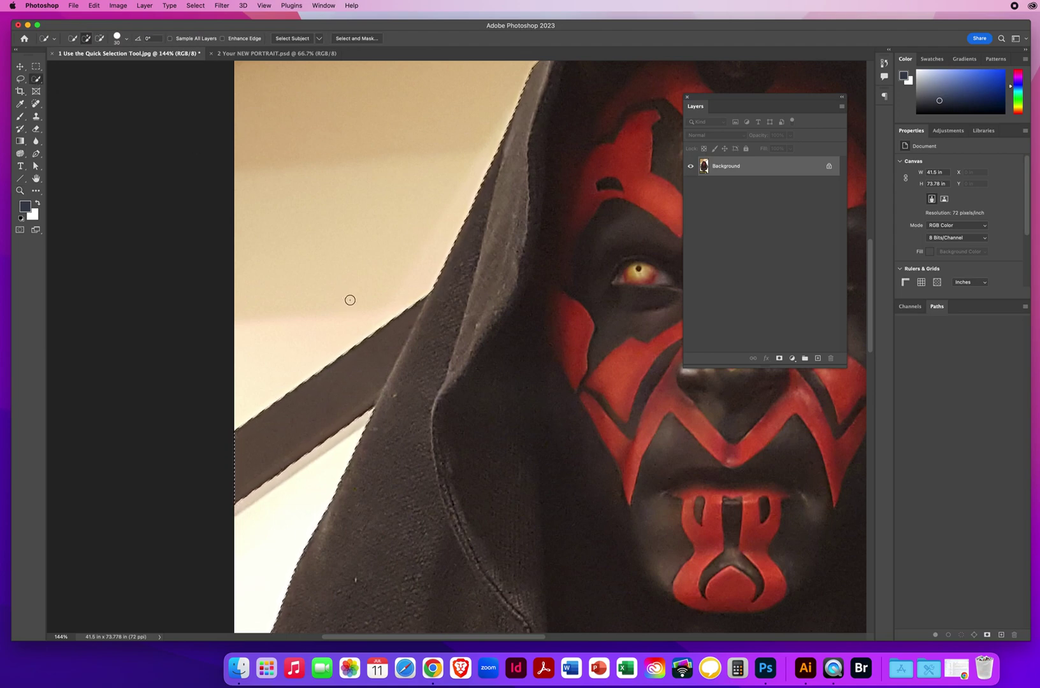
key(alt)
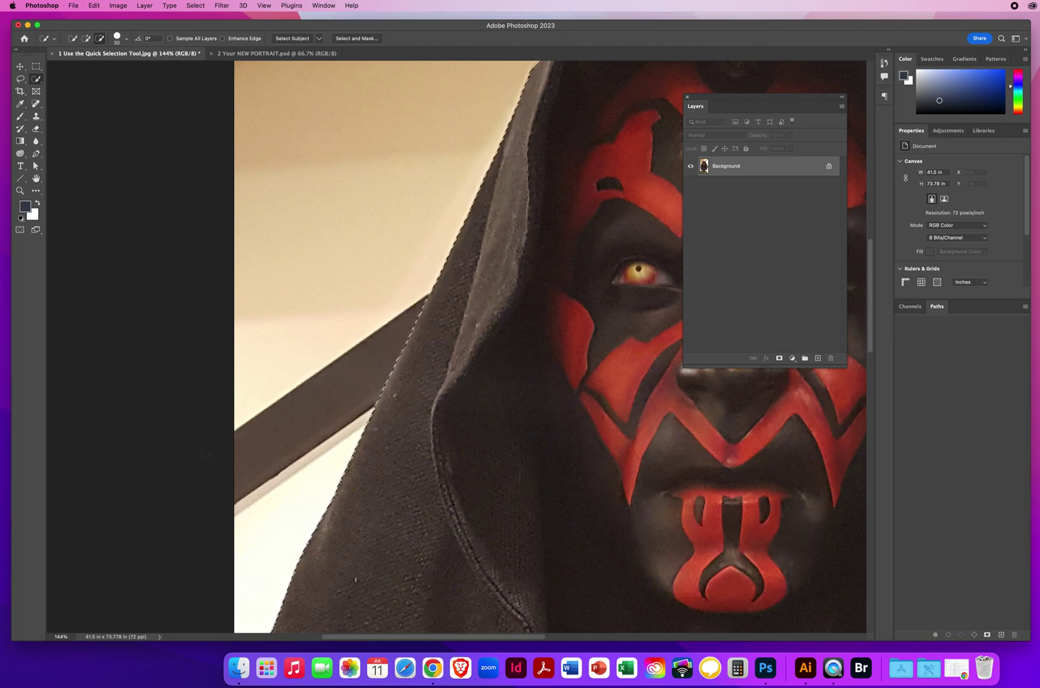
- Subtract the grey beam beside the hood and refine the selection along the hood's top edge
drag(448, 202, 17, 551)
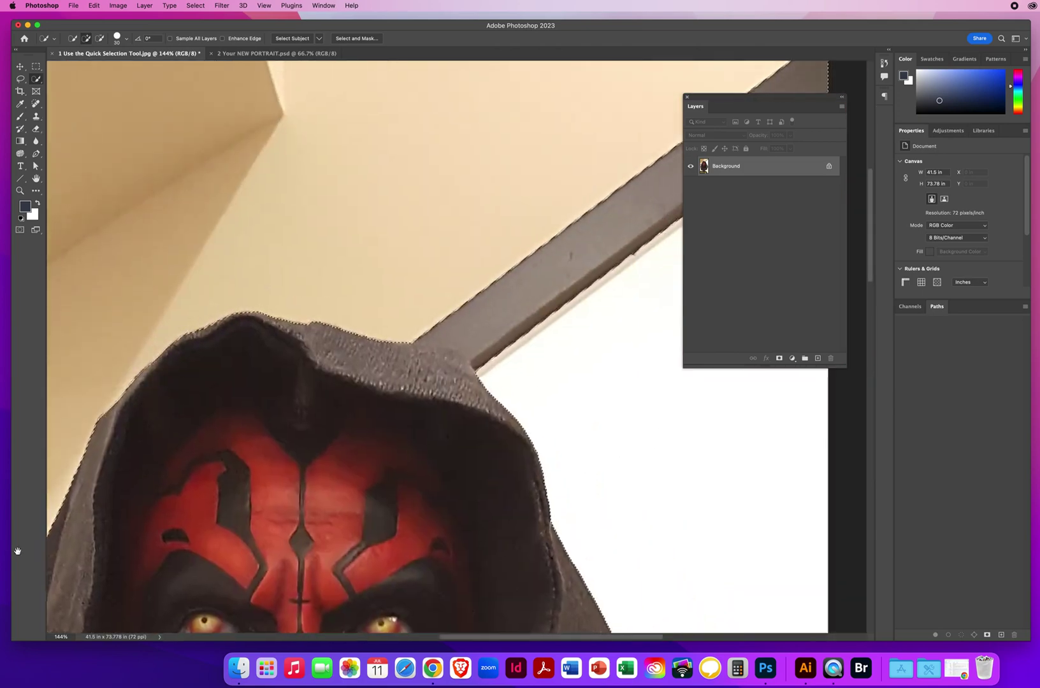
drag(250, 502, 91, 465)
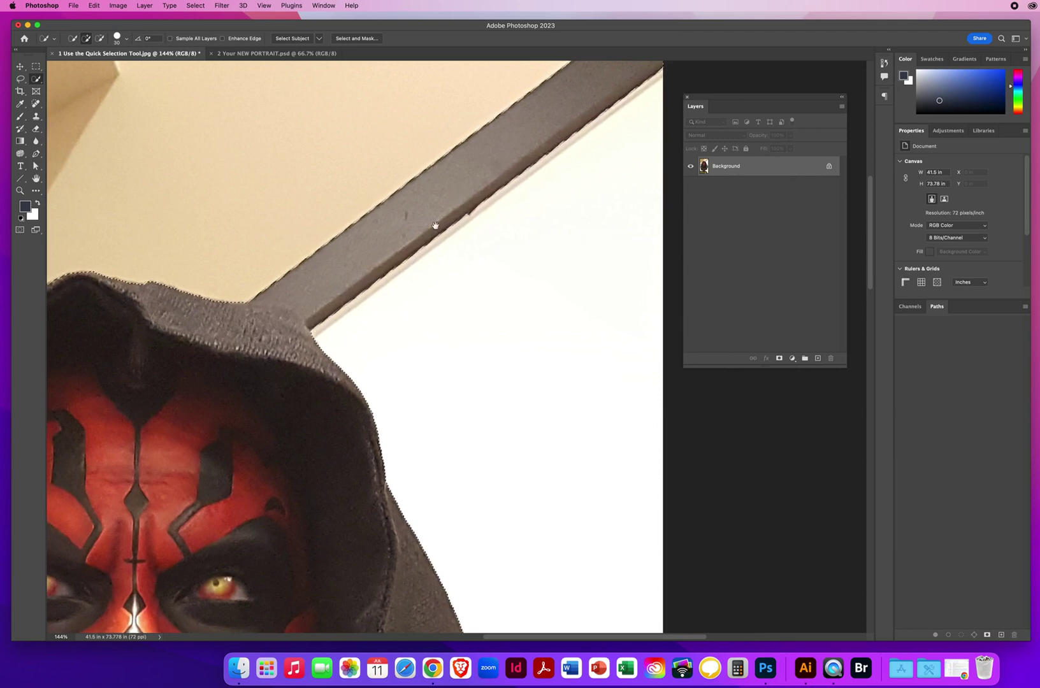
mouse_move(435, 225)
mouse_down()
mouse_move(387, 313)
mouse_move(403, 302)
mouse_up()
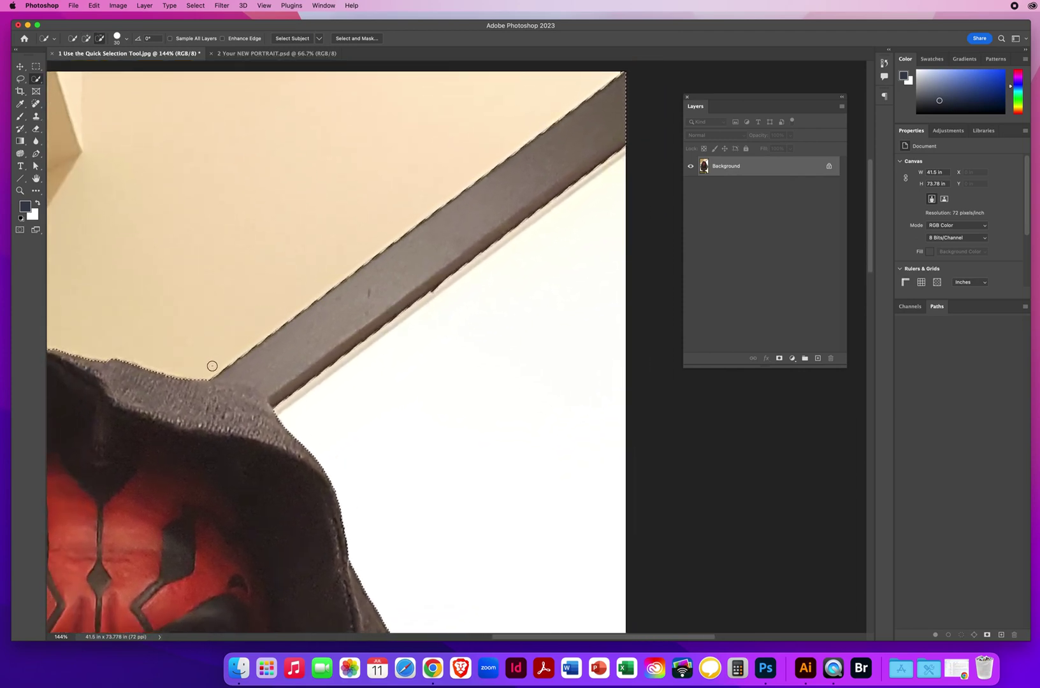
mouse_move(212, 366)
mouse_down()
mouse_move(205, 373)
mouse_move(270, 390)
mouse_move(283, 413)
mouse_up()
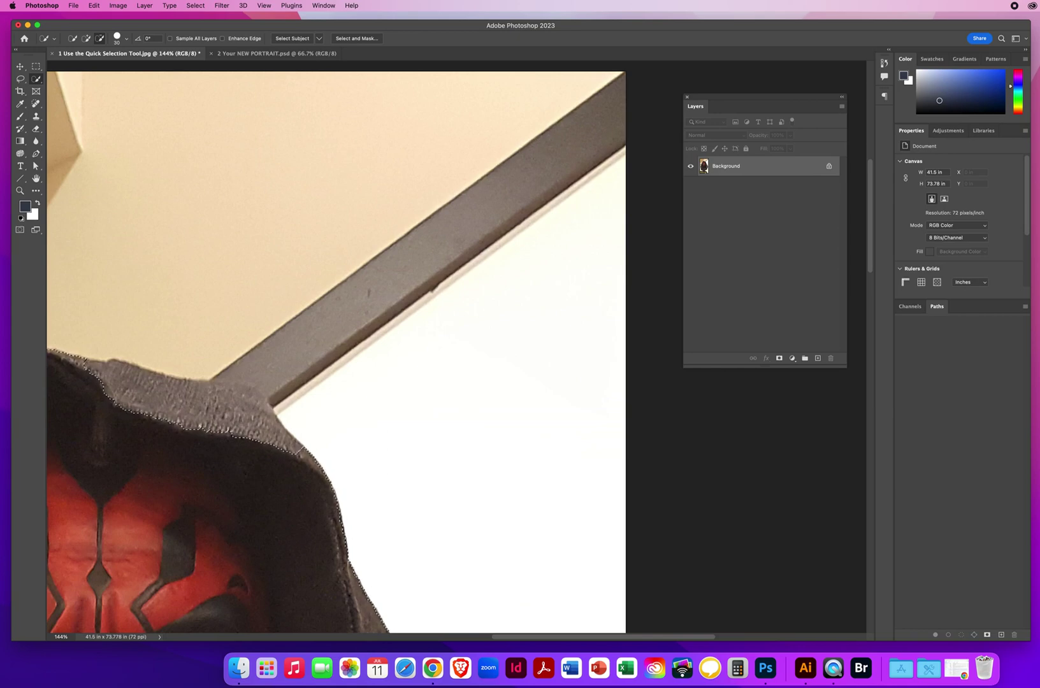
drag(235, 391, 383, 280)
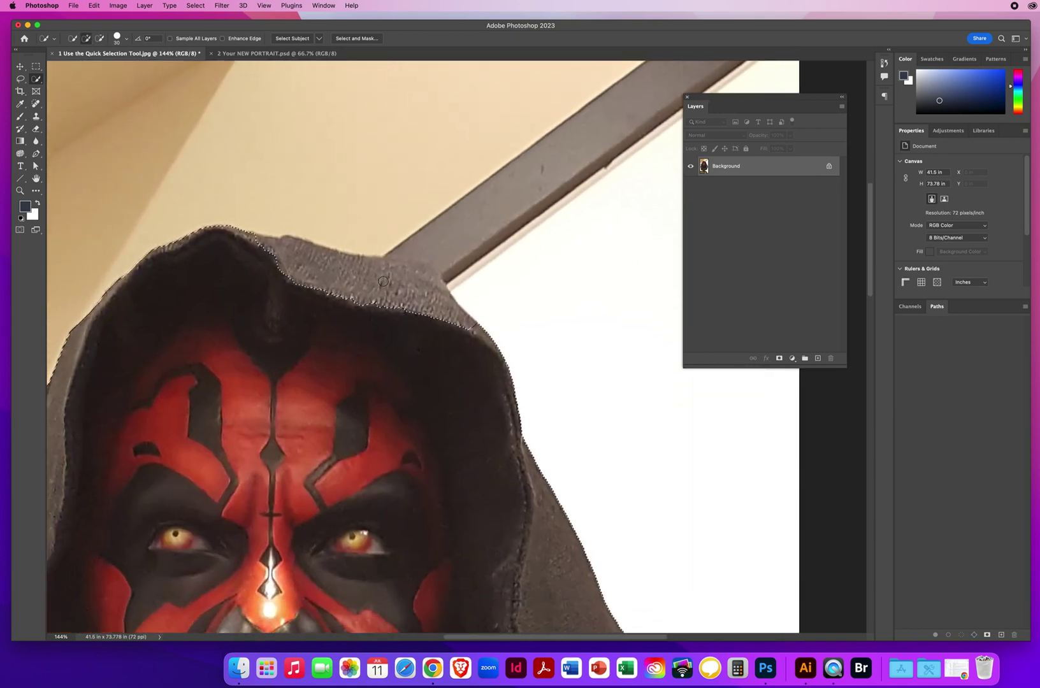
mouse_move(255, 242)
mouse_down()
mouse_move(421, 272)
mouse_move(454, 329)
mouse_move(429, 230)
mouse_move(421, 246)
mouse_move(438, 258)
mouse_move(394, 252)
mouse_move(451, 269)
mouse_move(388, 251)
mouse_move(442, 265)
mouse_up()
- Reshape the selection along the cloak's bottom hem above the display frame
drag(471, 478, 423, 235)
drag(451, 546, 423, 255)
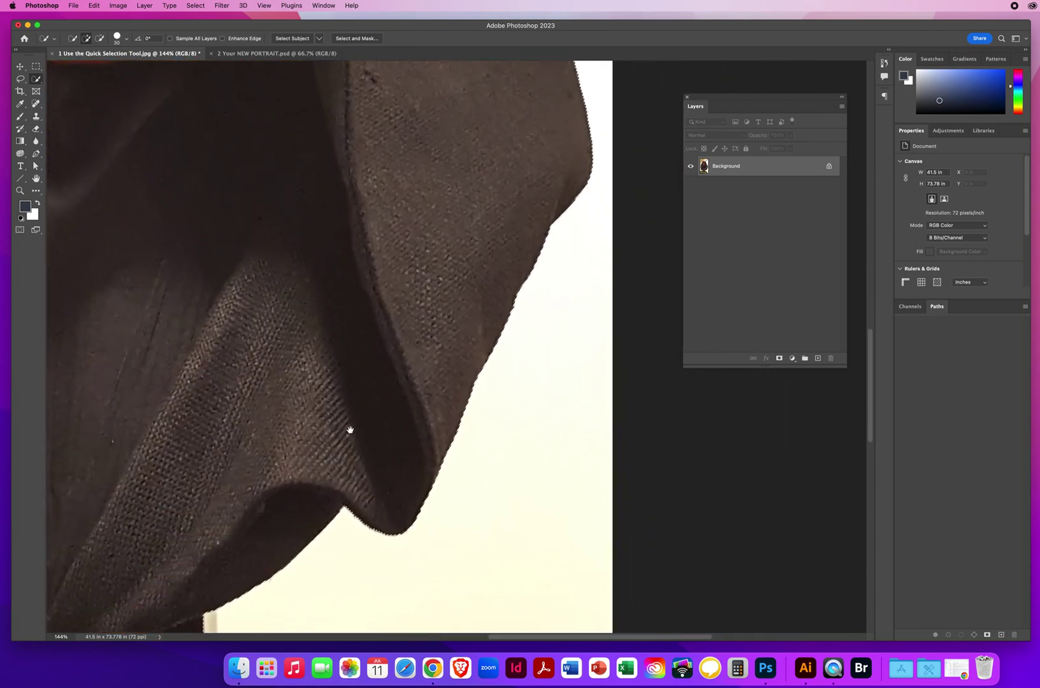
drag(348, 430, 555, 239)
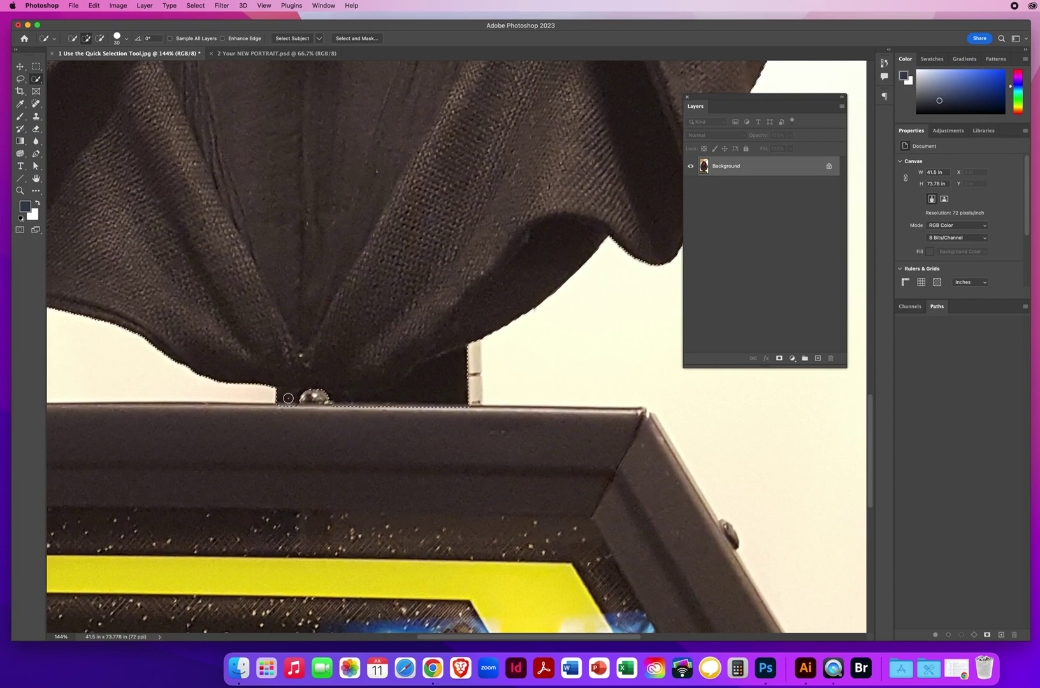
key(alt)
drag(446, 386, 421, 392)
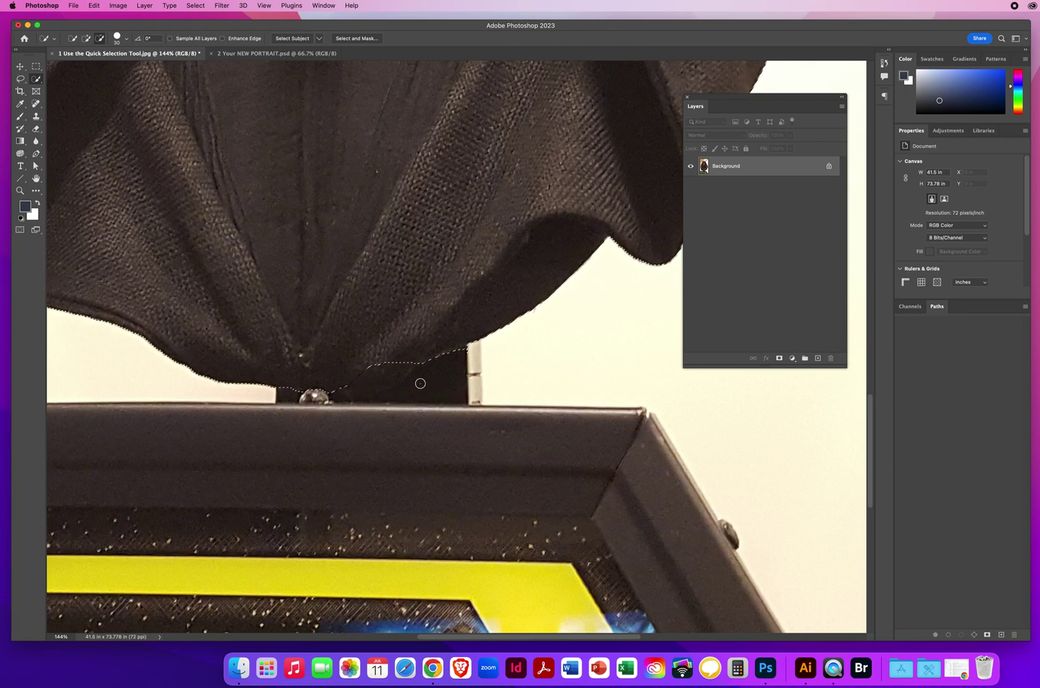
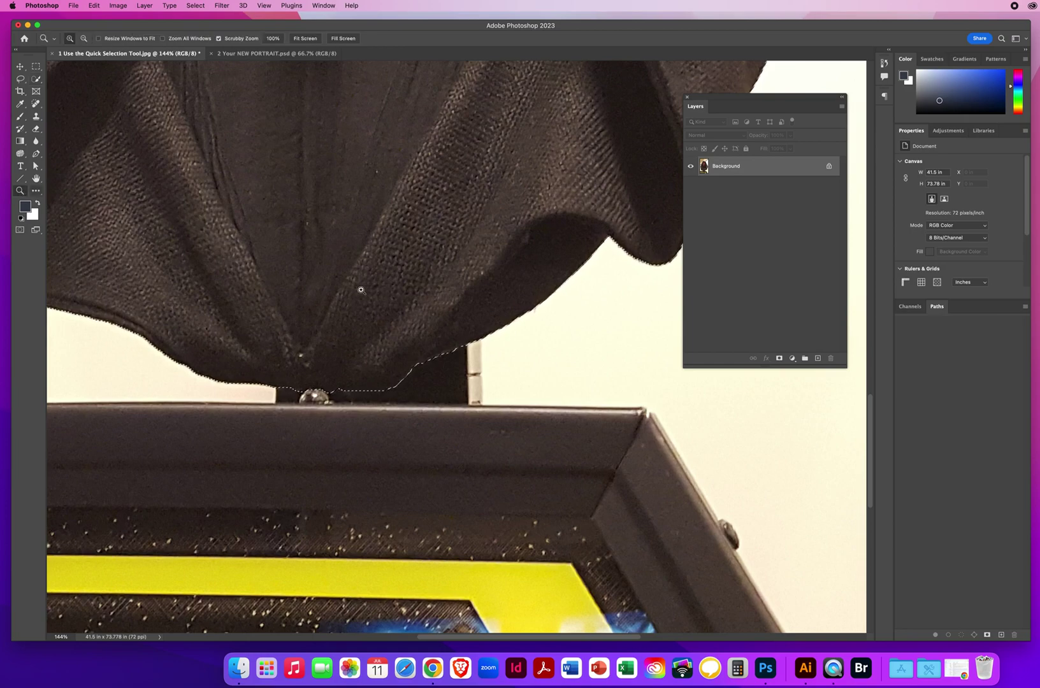
- Zoom out to see the whole bust, zoom back in to about 54%, and reselect Quick Selection
drag(379, 239, 326, 246)
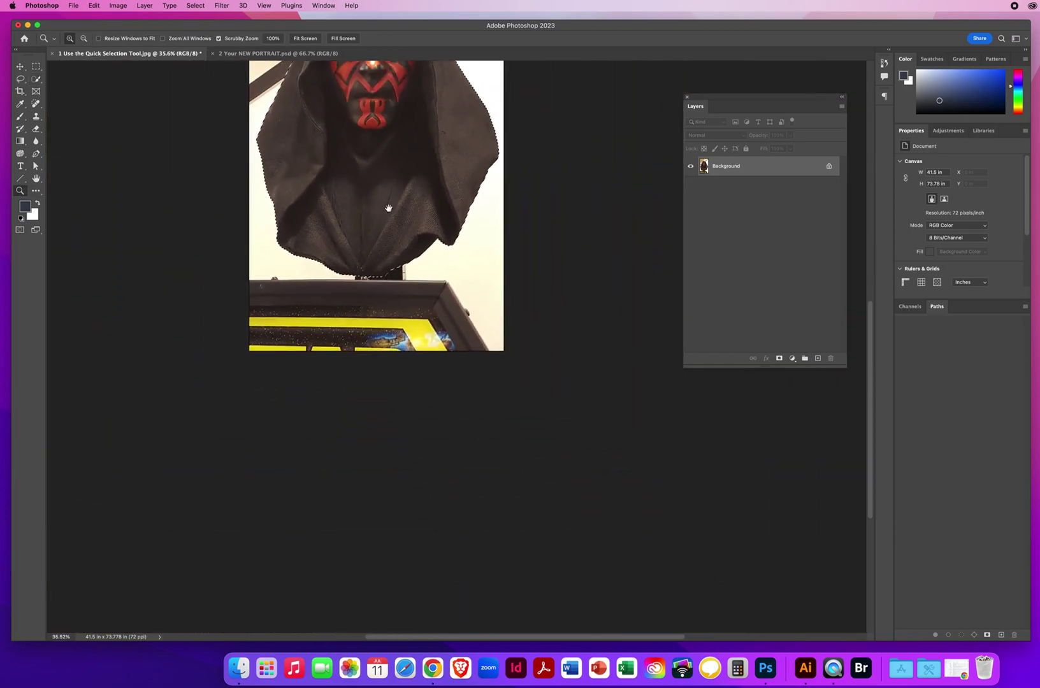
scroll(356, 280, up, 5)
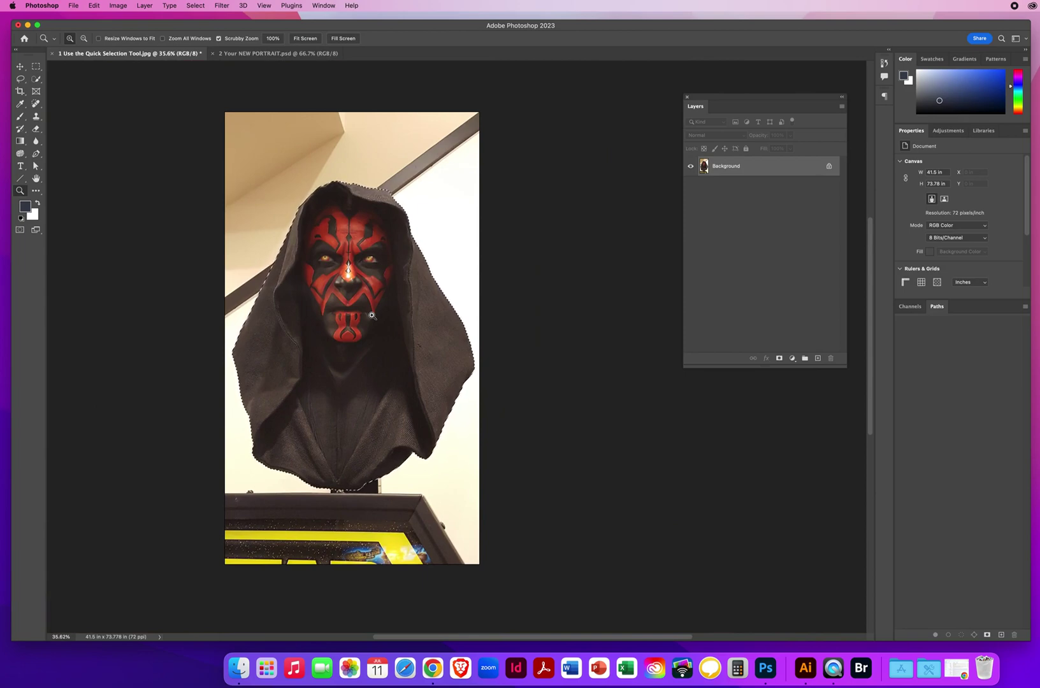
drag(359, 305, 376, 322)
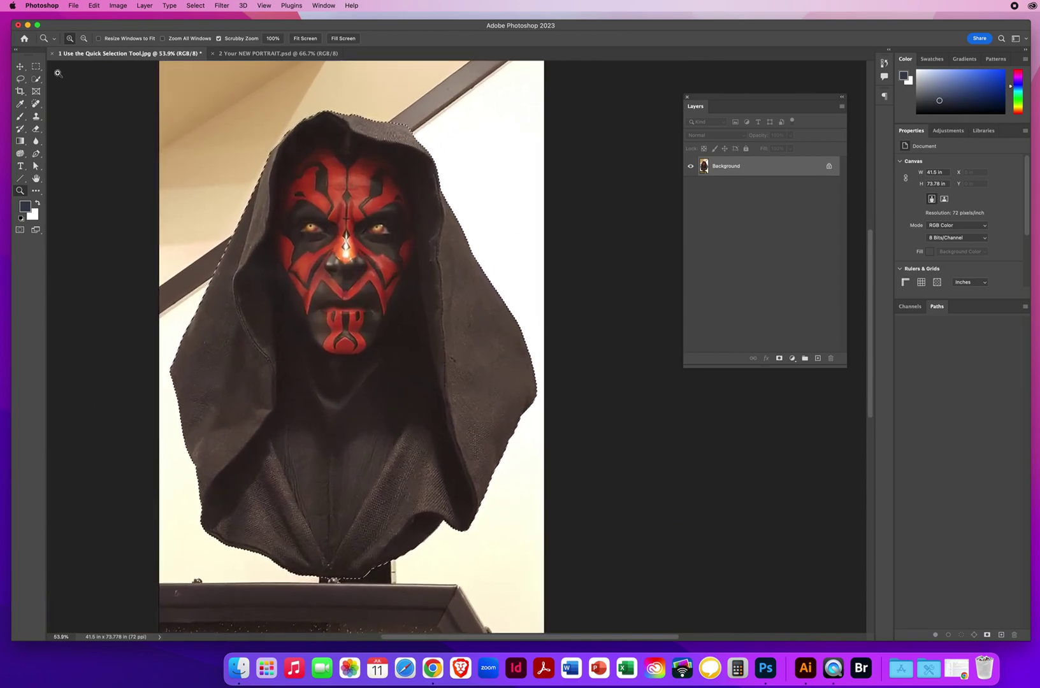
click(35, 80)
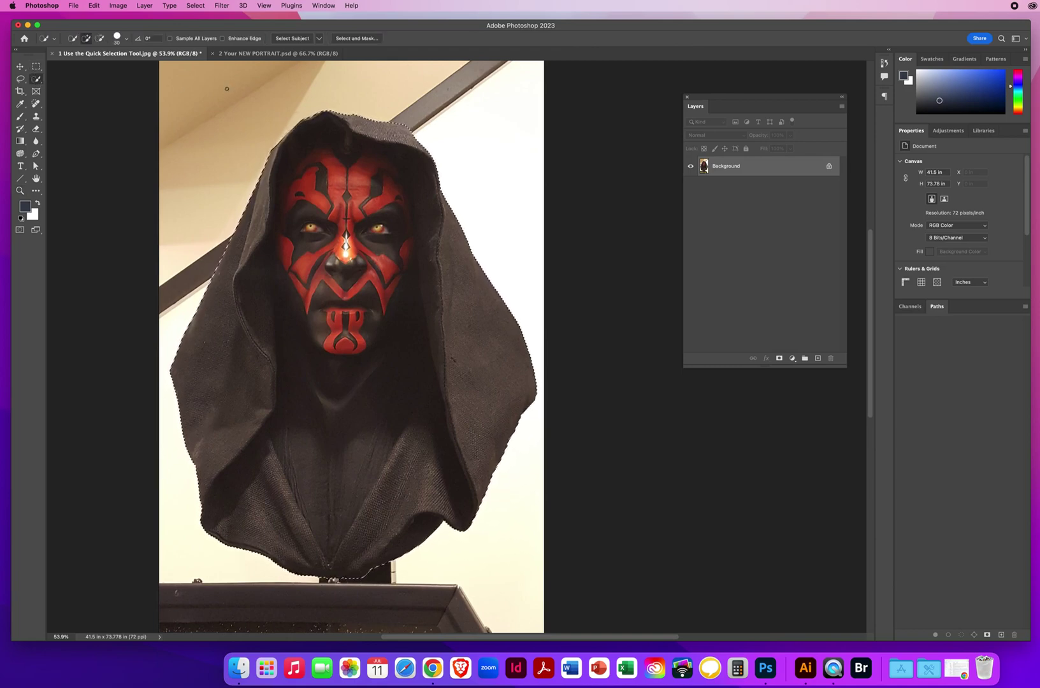
- In Select and Mask, preview On Black and set Shift Edge -7%, Feather 2.5 px, Contrast 18%
click(357, 38)
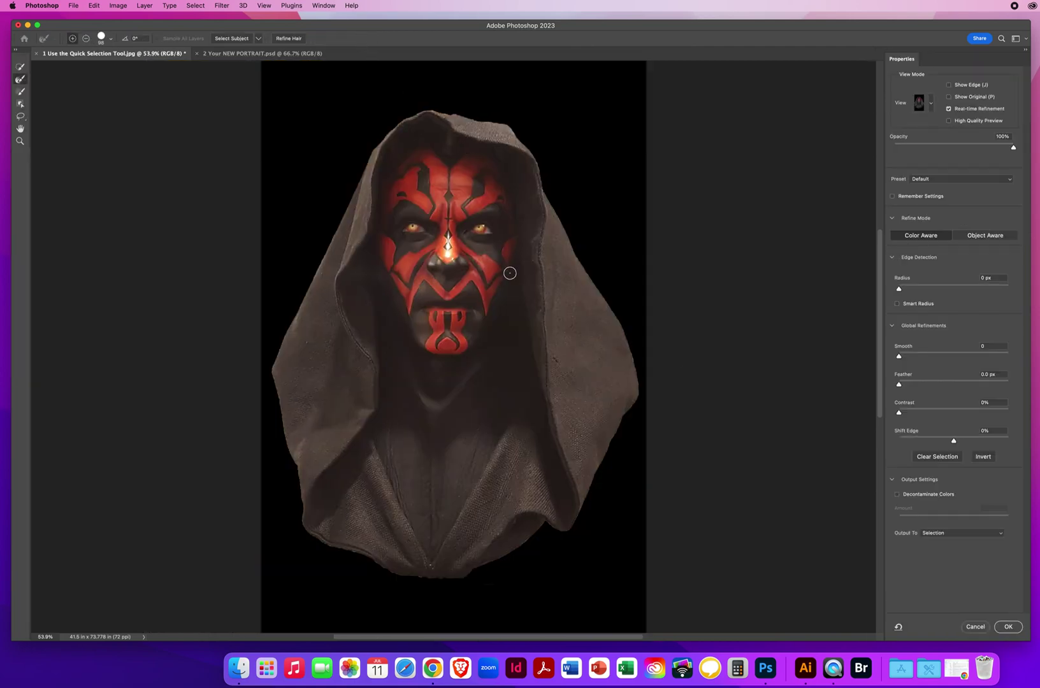
click(931, 104)
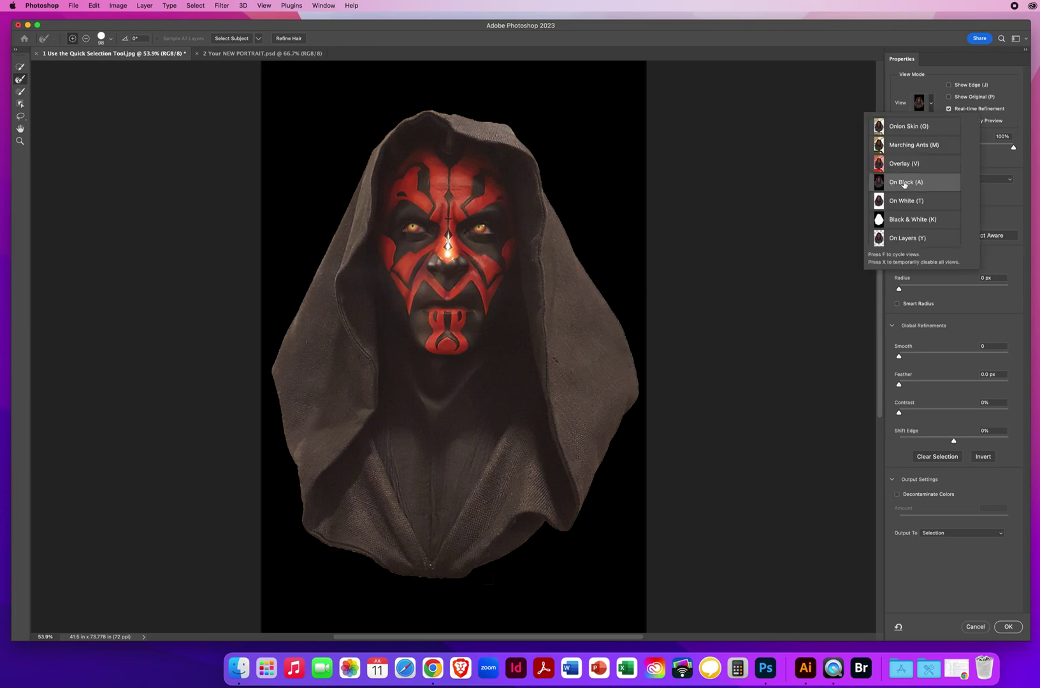
click(908, 86)
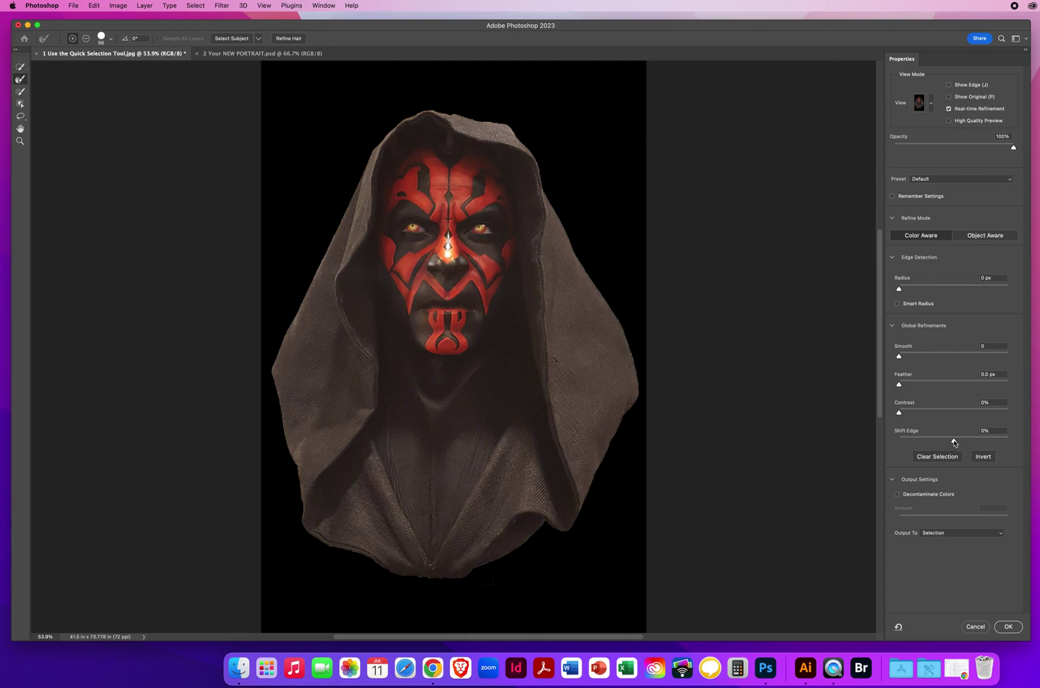
drag(954, 441, 953, 441)
click(989, 430)
drag(901, 386, 917, 386)
drag(917, 387, 960, 386)
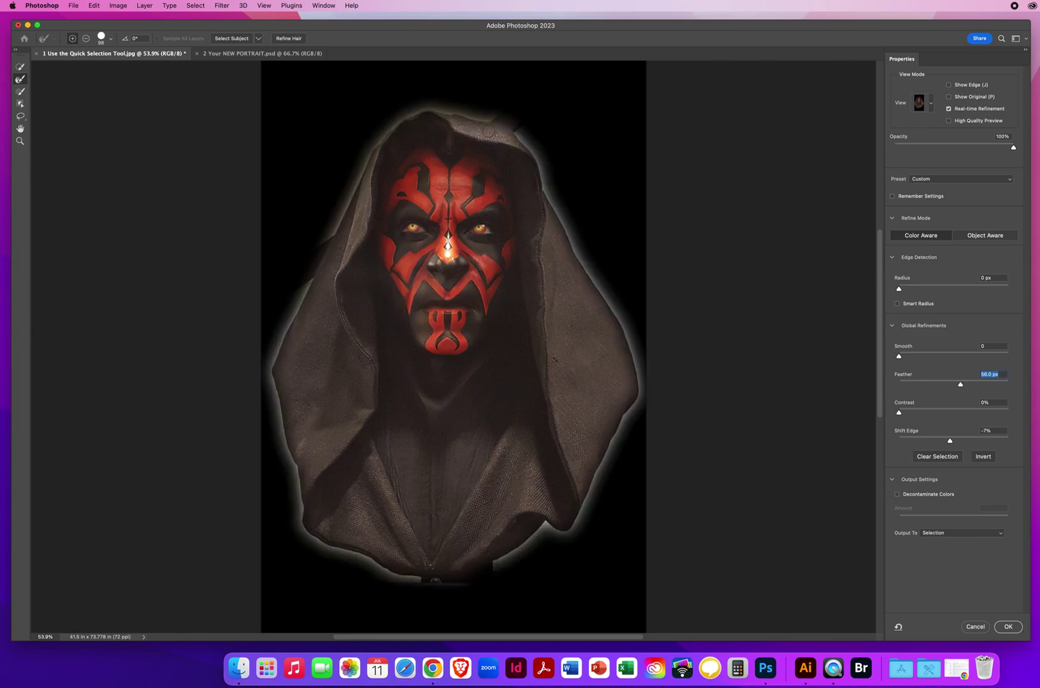
drag(959, 386, 914, 386)
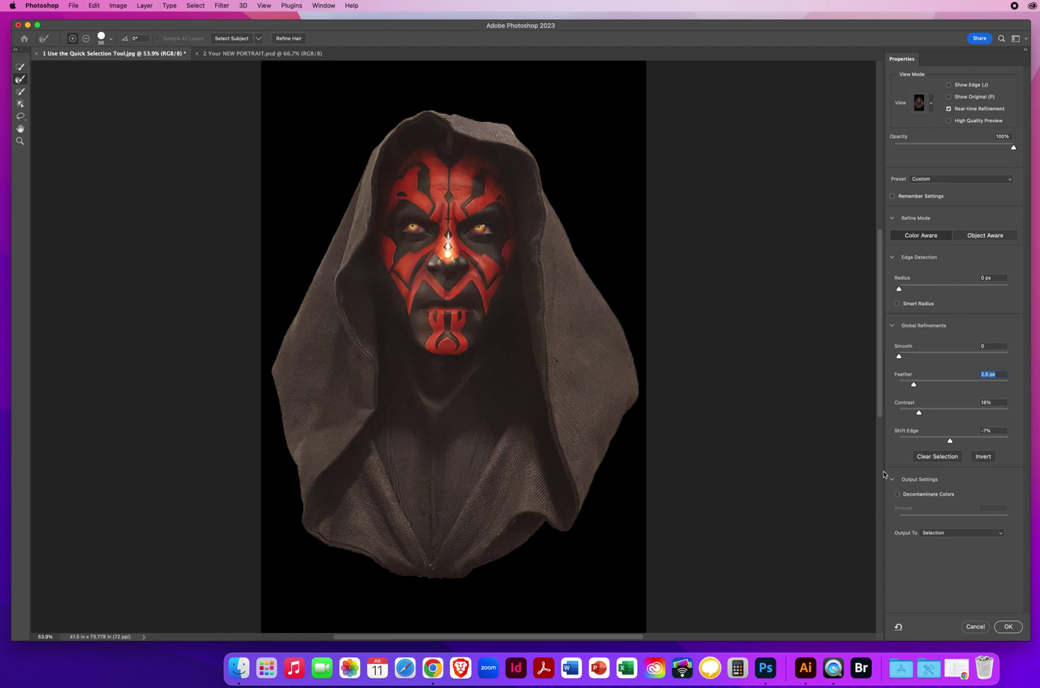
click(1005, 627)
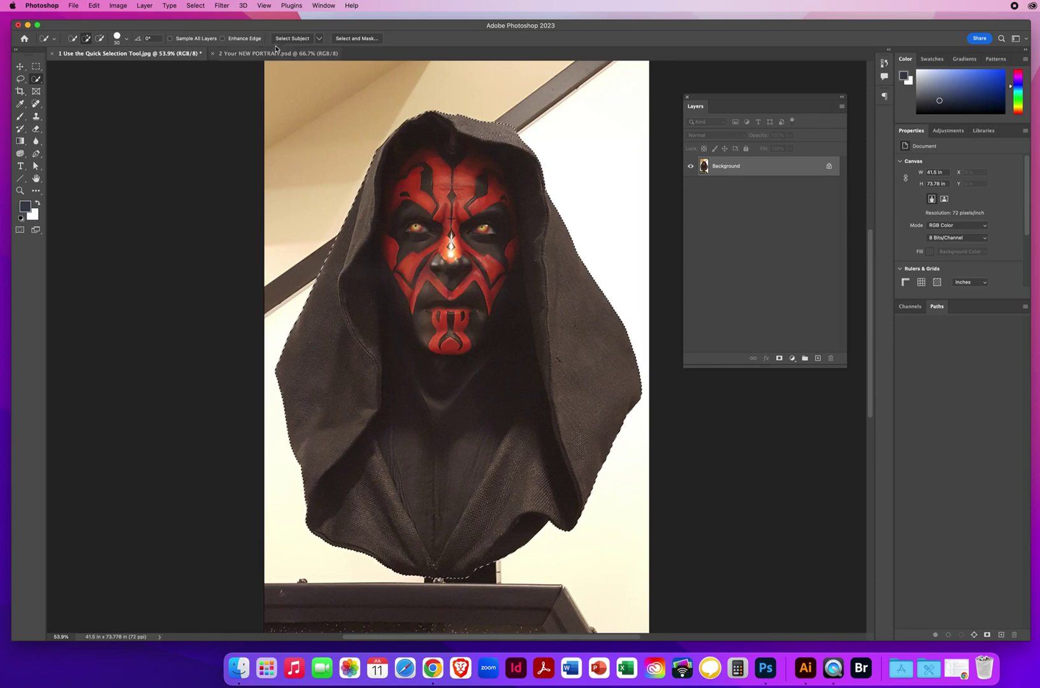
- With the Move tool, drag the selected bust onto the Your NEW PORTRAIT.psd tab
key(v)
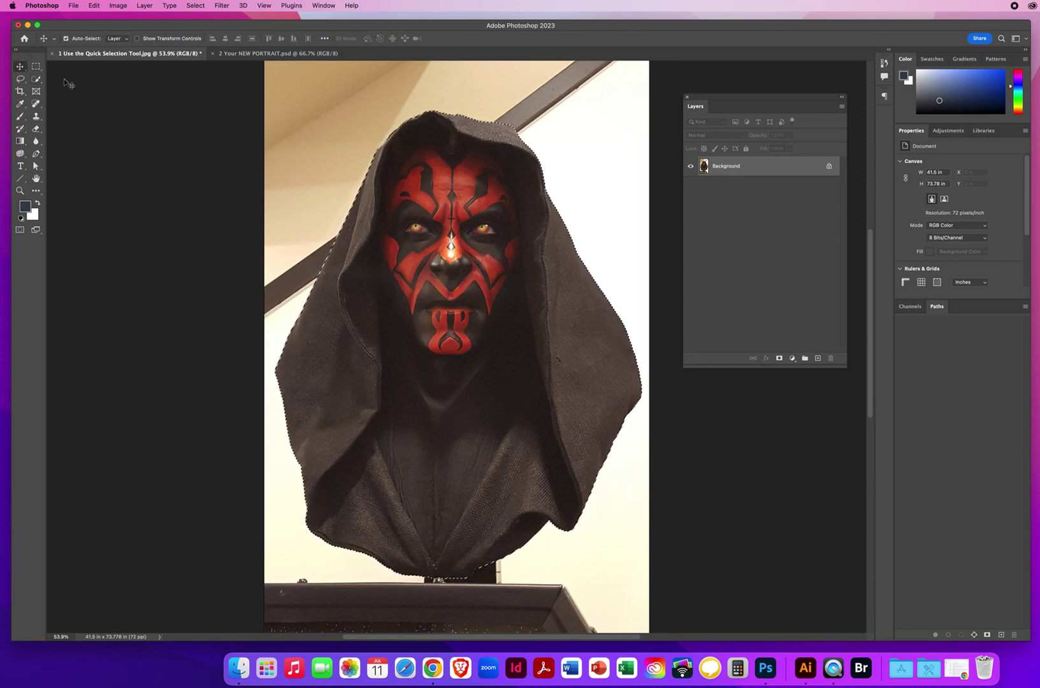
drag(416, 266, 238, 52)
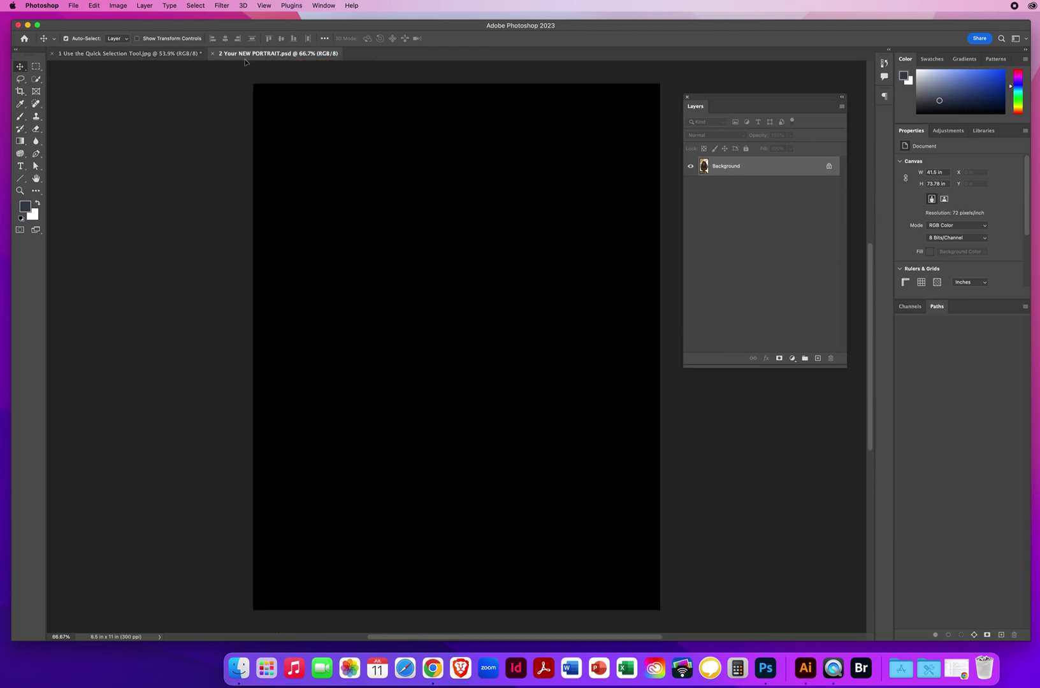
- Drop the bust in as Layer 1, scale it to about 7.32 × 9.43 in, centred and level
drag(313, 120, 434, 270)
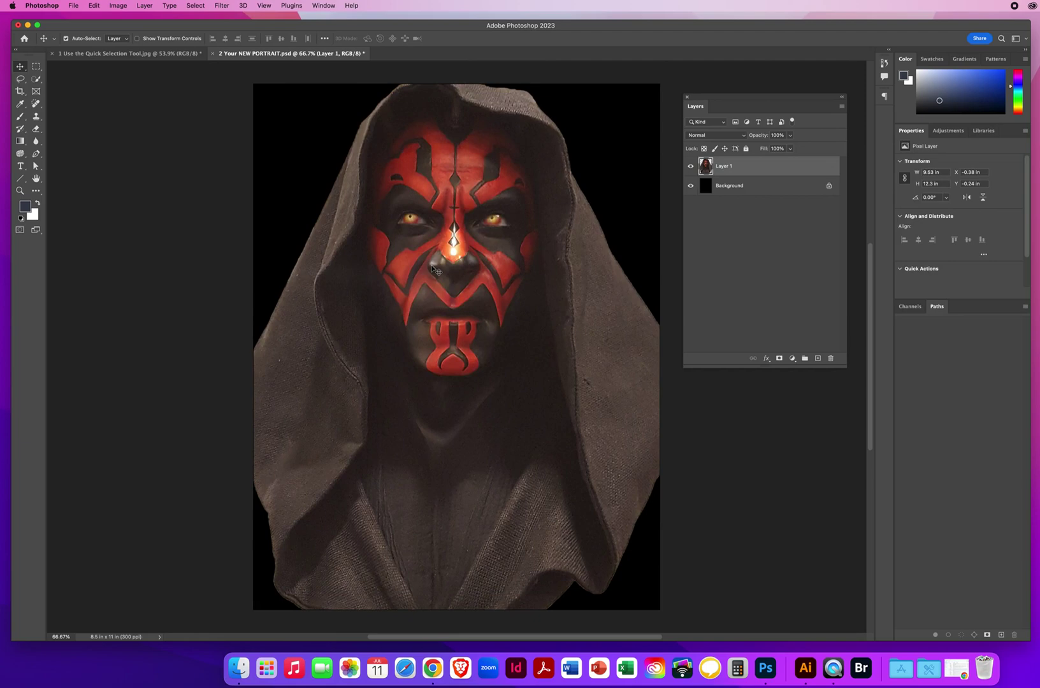
key(super+t)
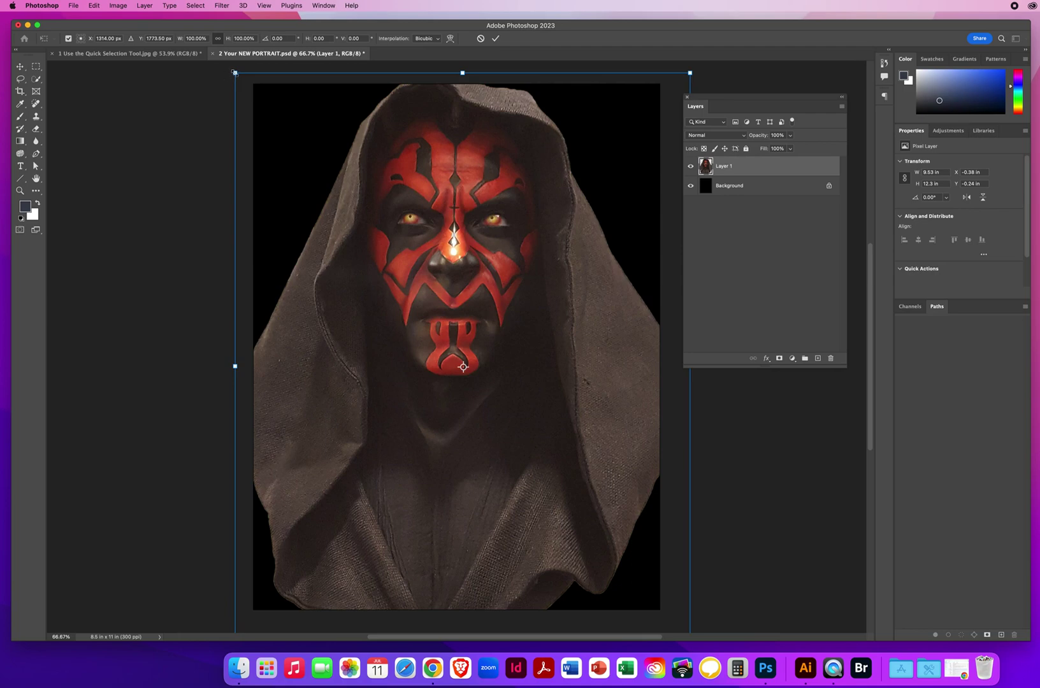
drag(235, 72, 345, 201)
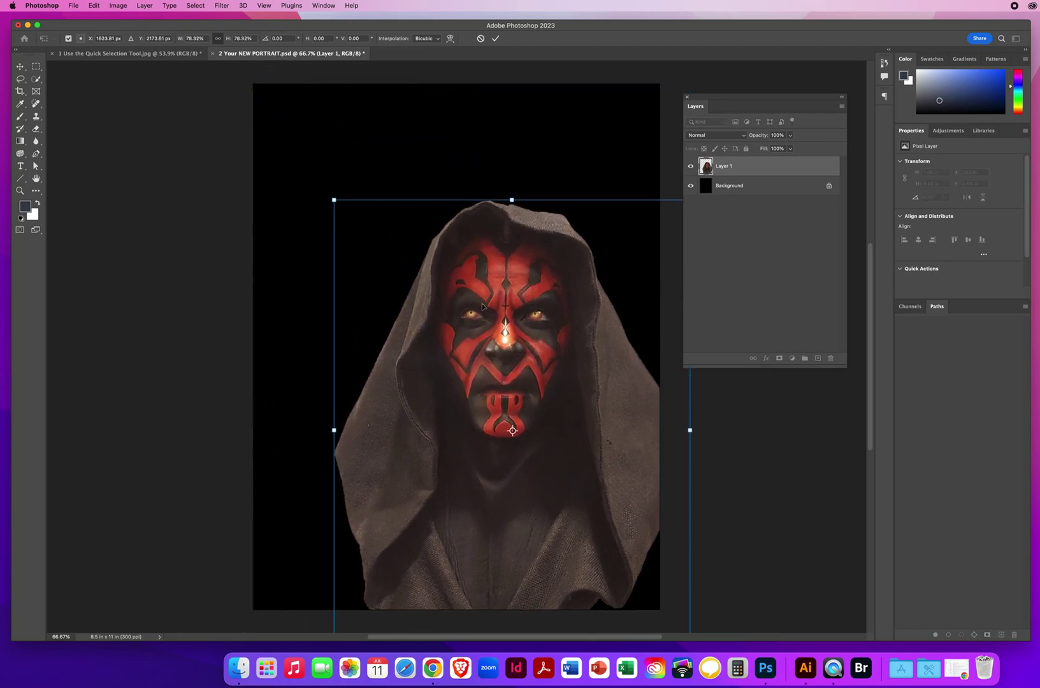
drag(509, 349, 461, 256)
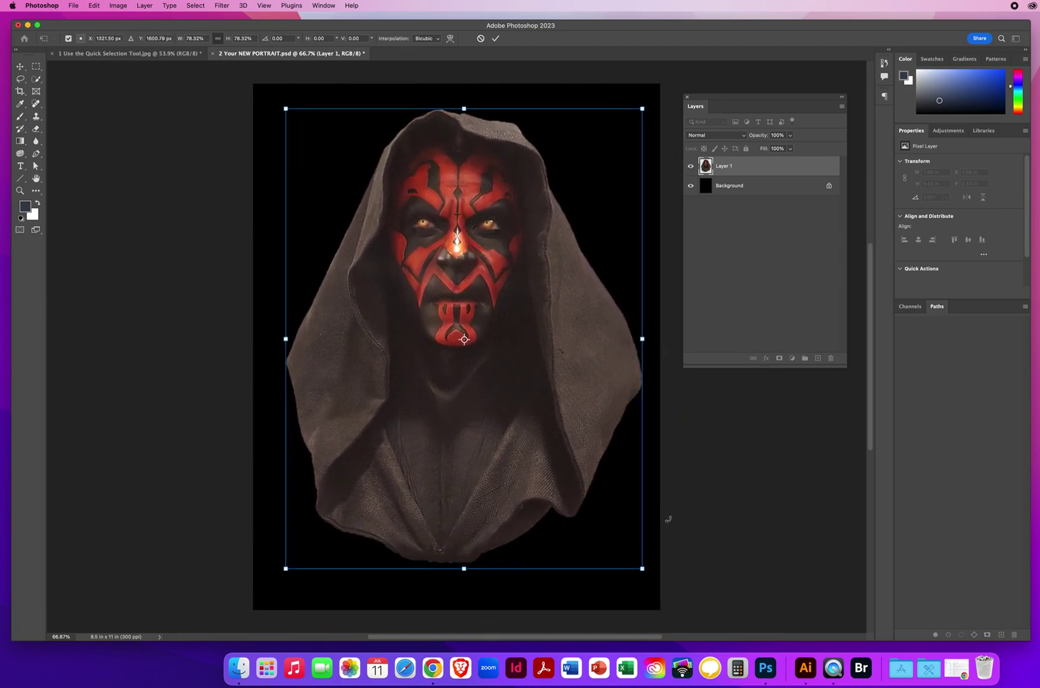
mouse_move(667, 520)
mouse_down()
mouse_move(682, 490)
mouse_move(667, 520)
mouse_move(672, 509)
mouse_up()
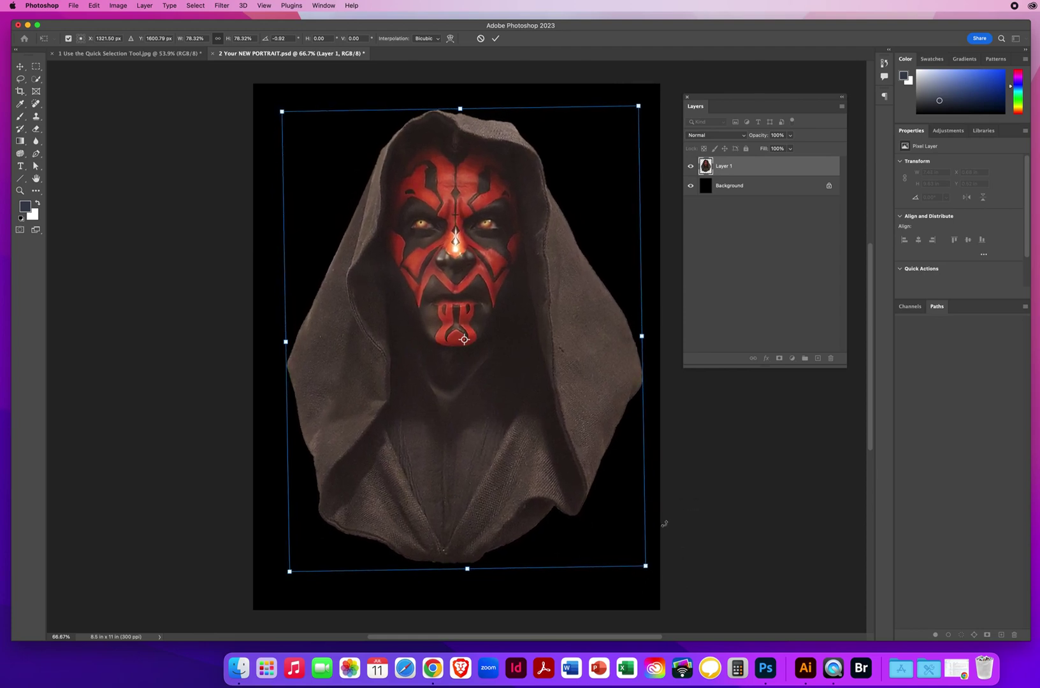
drag(639, 106, 632, 114)
drag(554, 369, 557, 365)
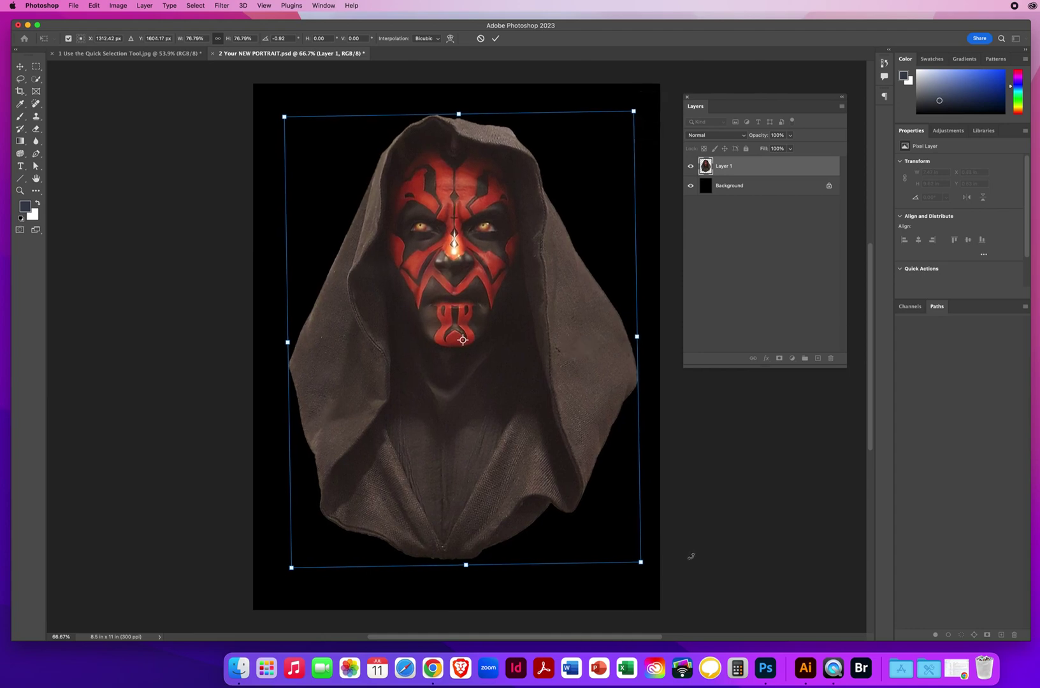
mouse_move(655, 582)
mouse_down()
mouse_move(673, 569)
mouse_move(657, 581)
mouse_up()
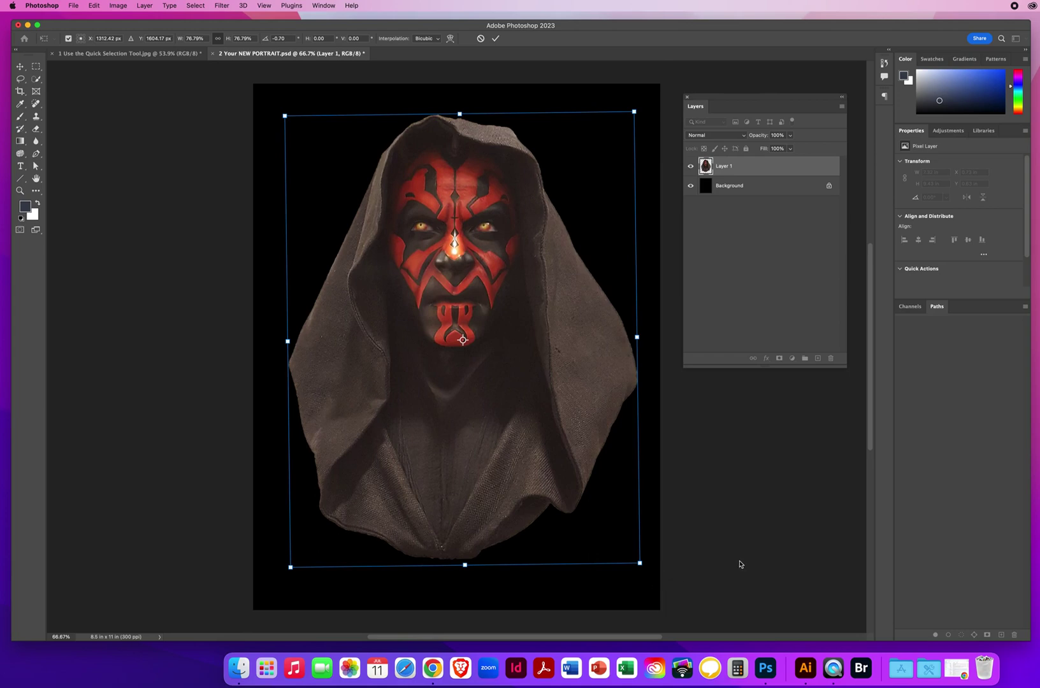
key(Return)
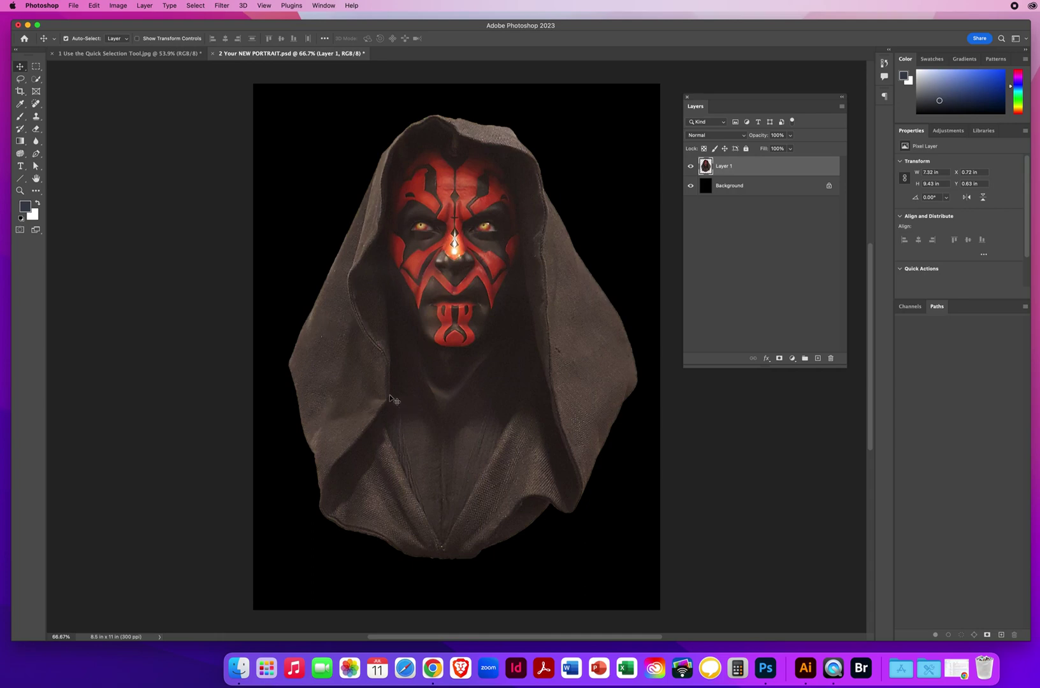
- Apply Image > Auto Color to the bust and nudge it slightly on the page
click(118, 6)
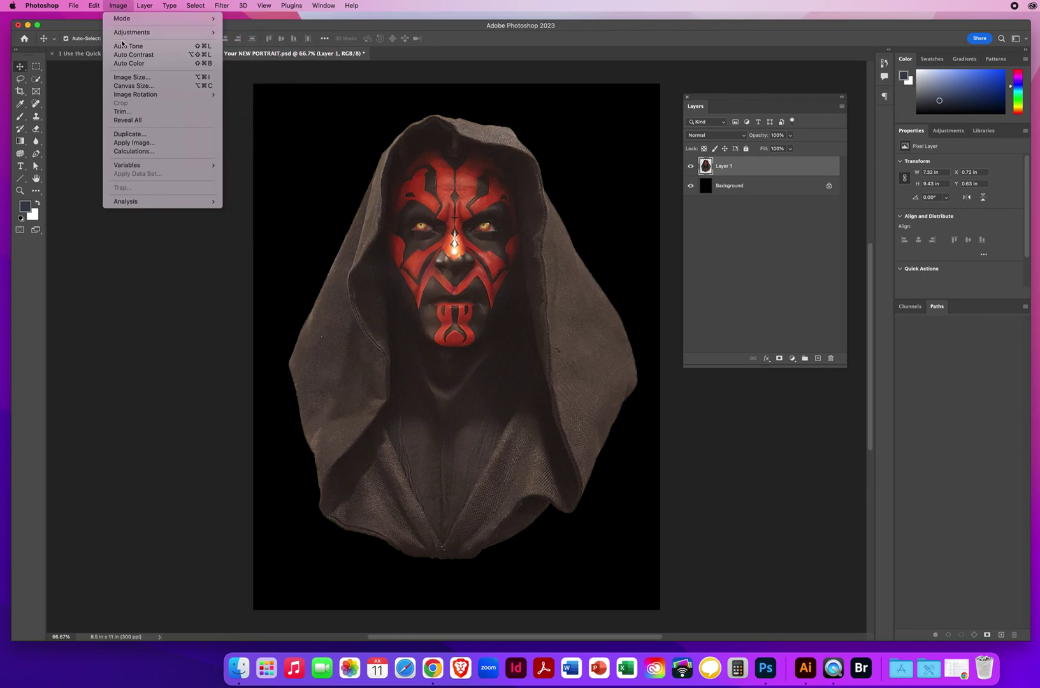
click(123, 64)
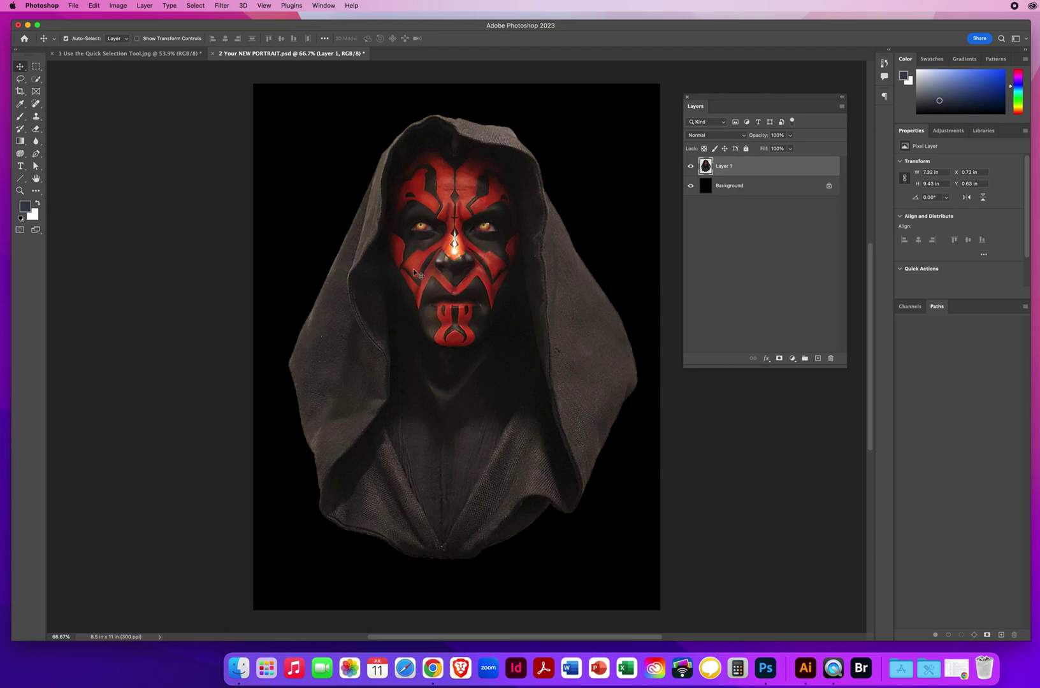
drag(439, 266, 464, 248)
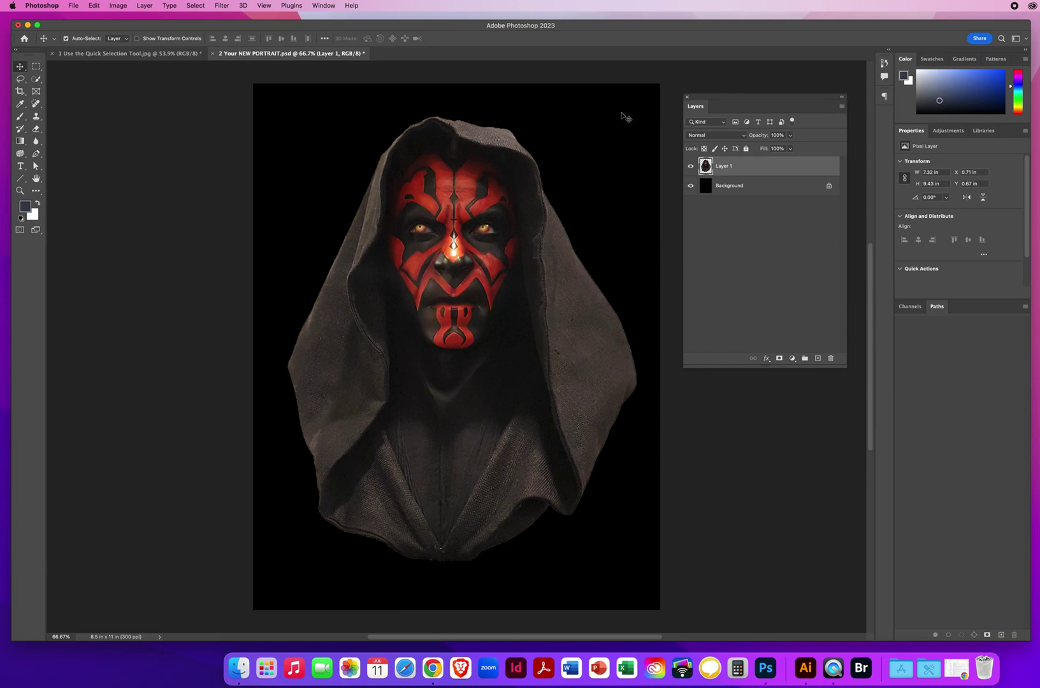
- Close the original bust photo without saving and select the portrait's Background layer
click(72, 55)
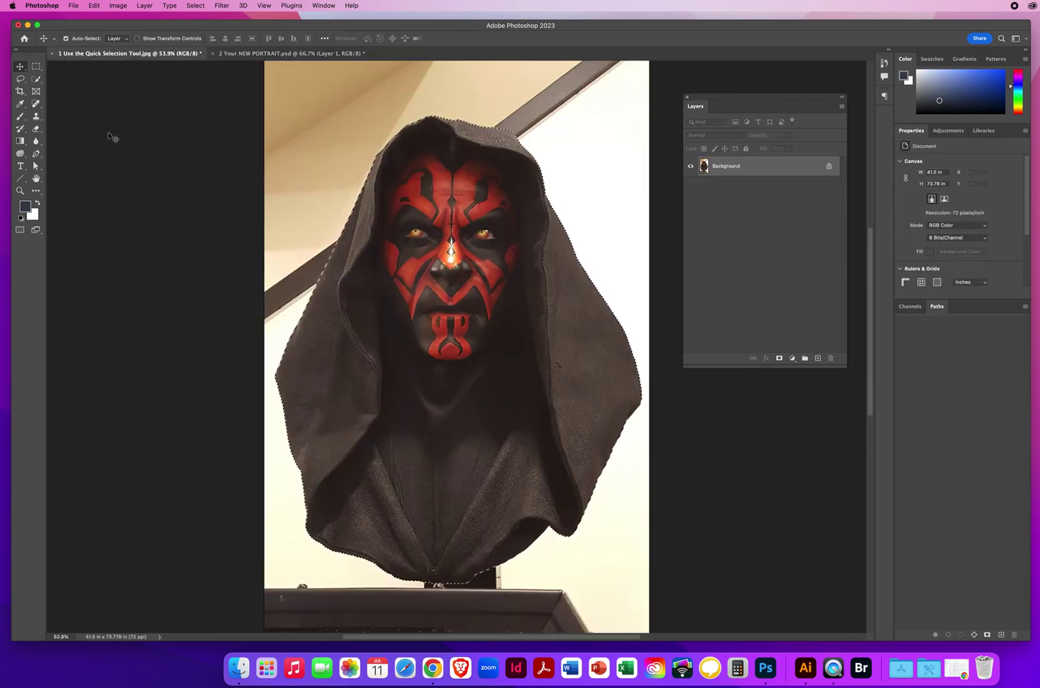
click(52, 53)
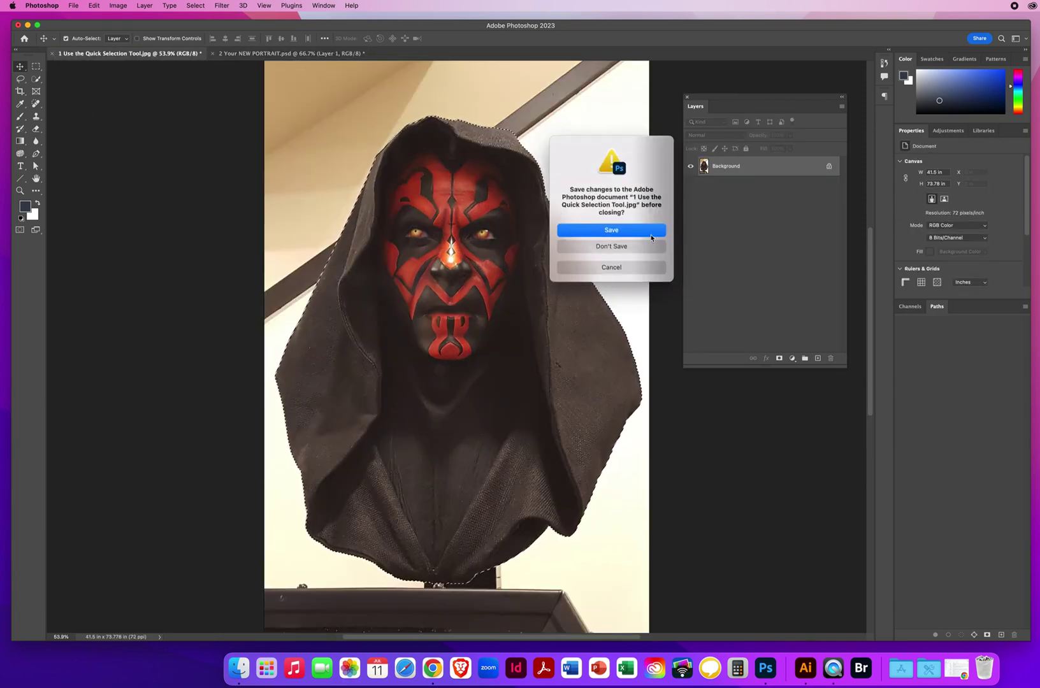
click(617, 247)
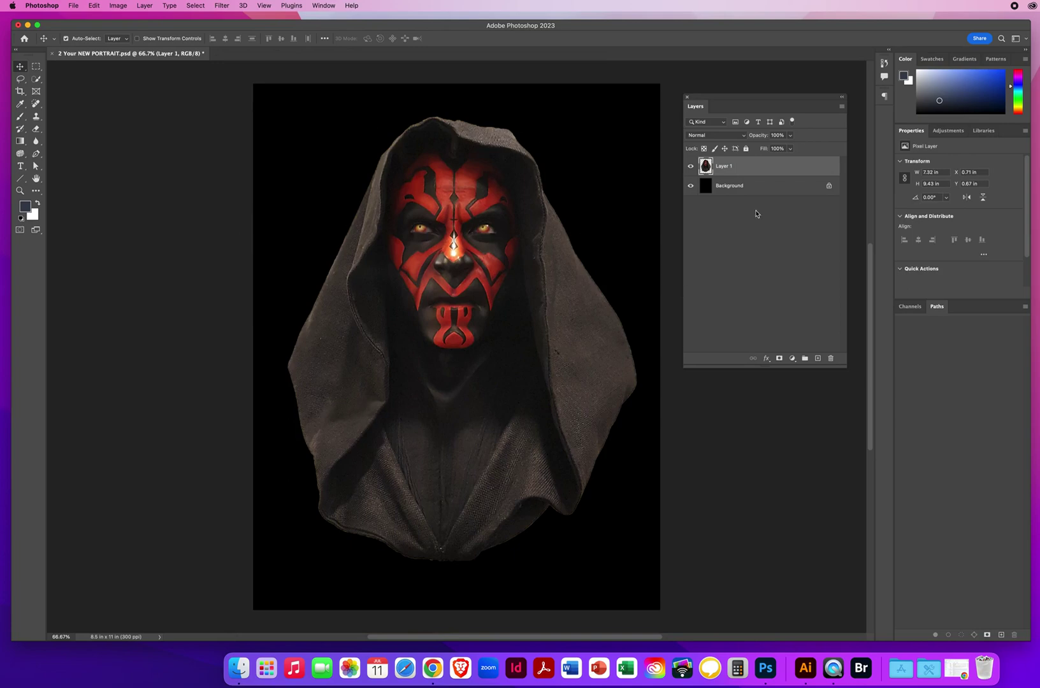
click(744, 190)
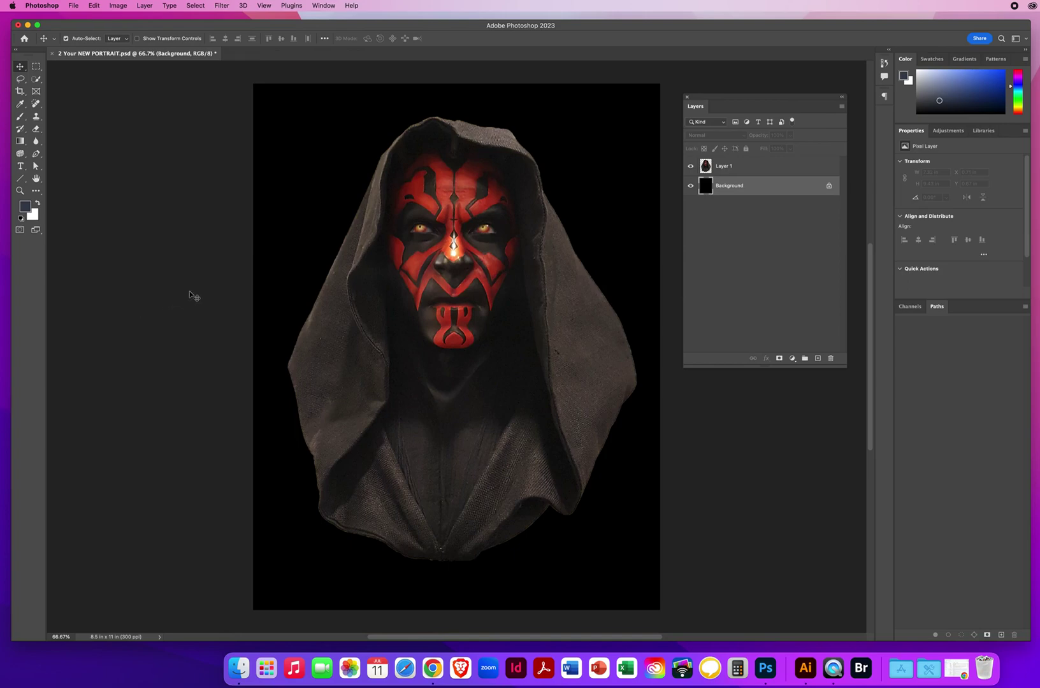
- Create a new Letter preset document, 8.5 × 11 in at 72 ppi, white background
click(73, 5)
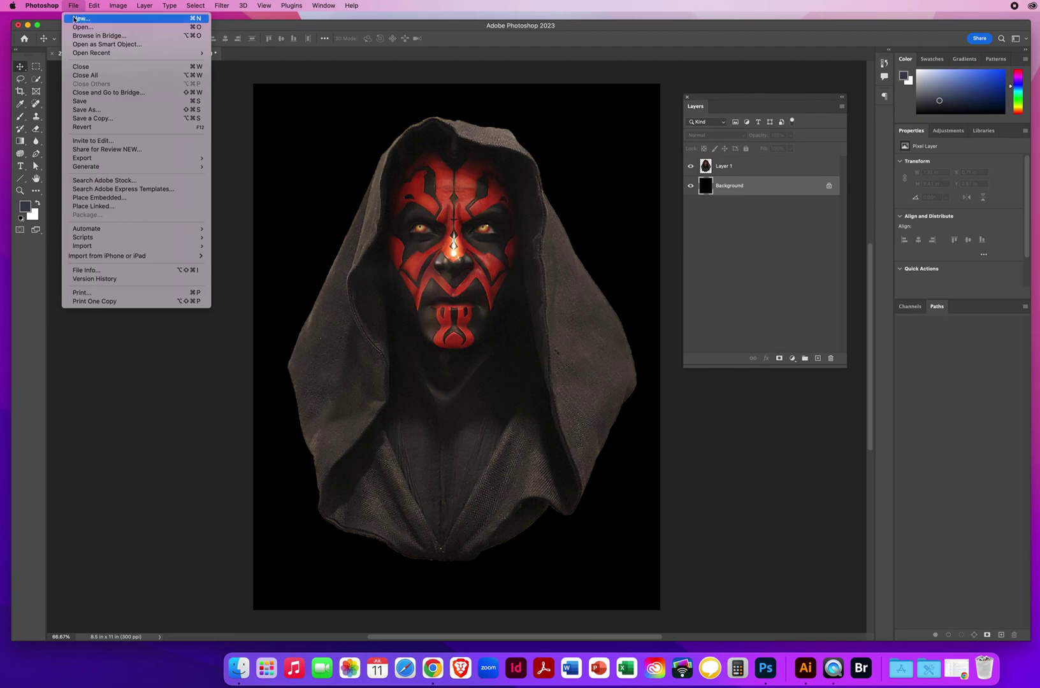
click(74, 20)
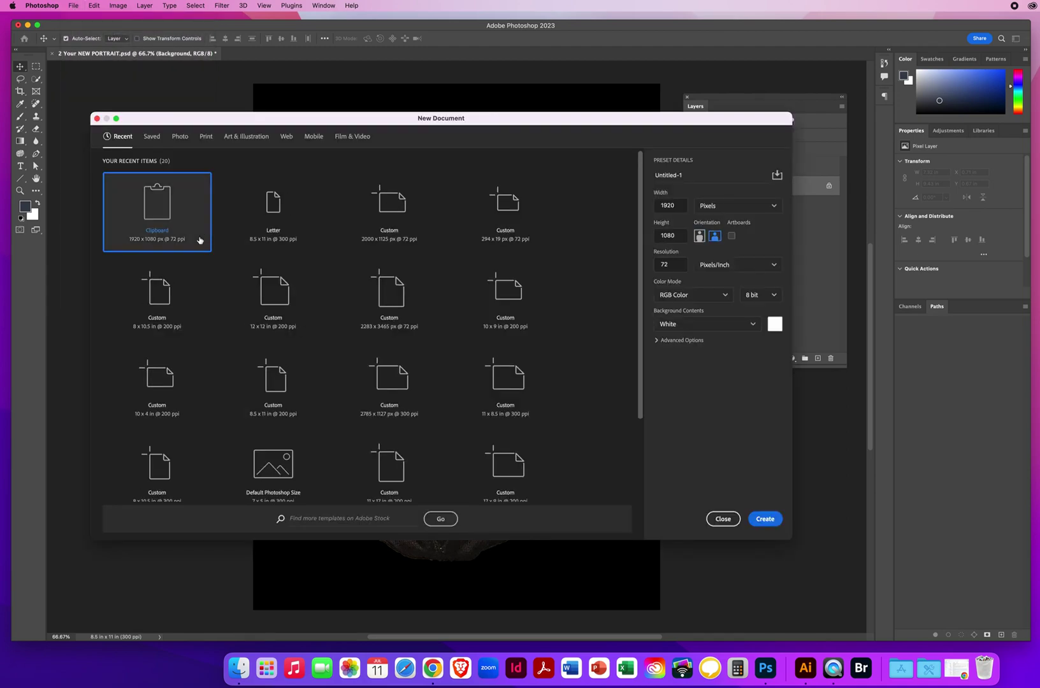
click(204, 137)
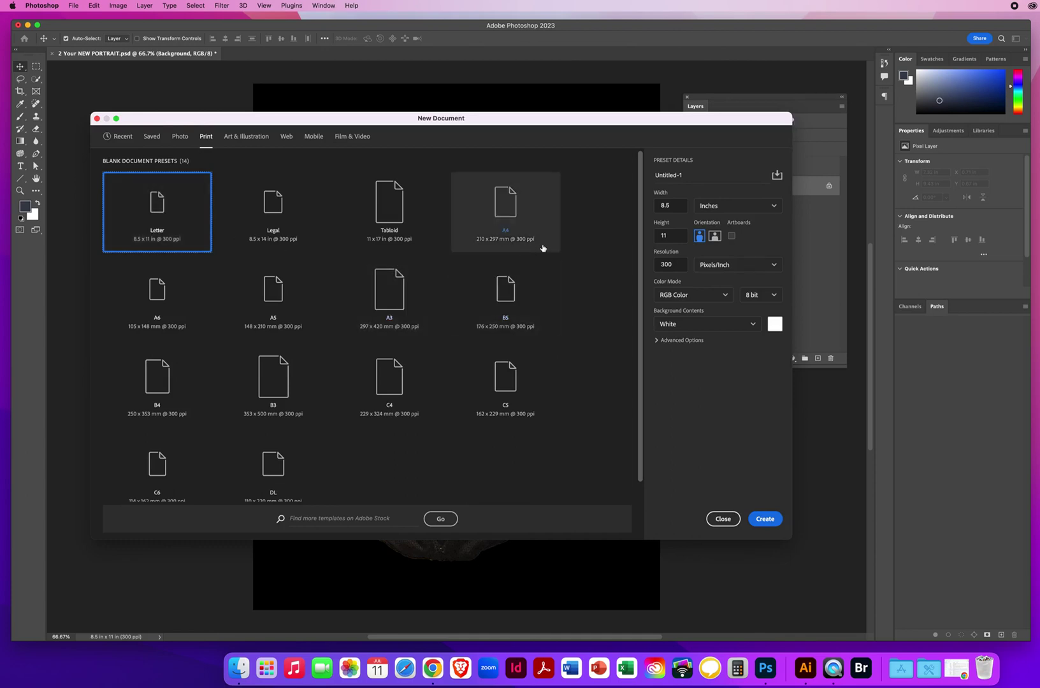
double_click(677, 264)
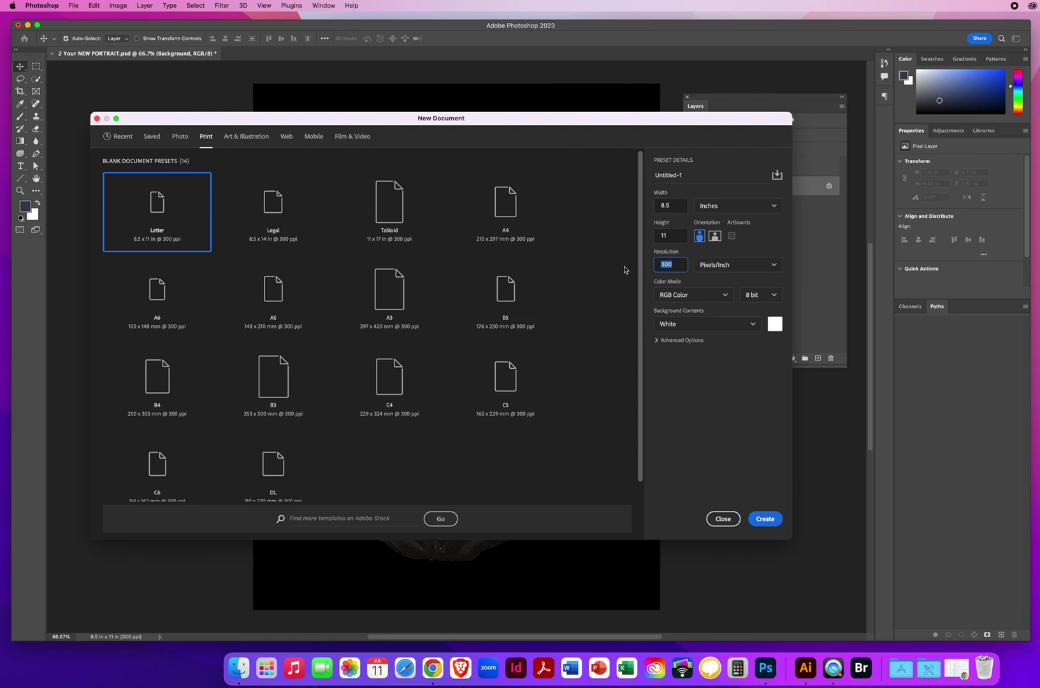
text(72)
double_click(674, 264)
click(765, 520)
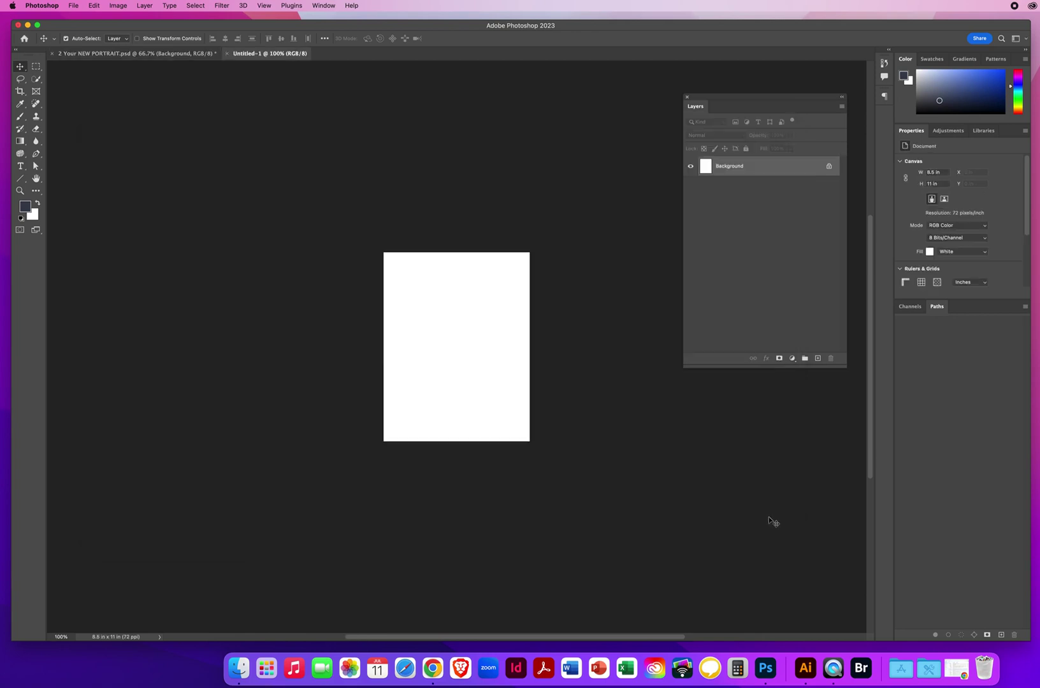
- Reset colours to default and fill the whole new canvas with black
click(19, 190)
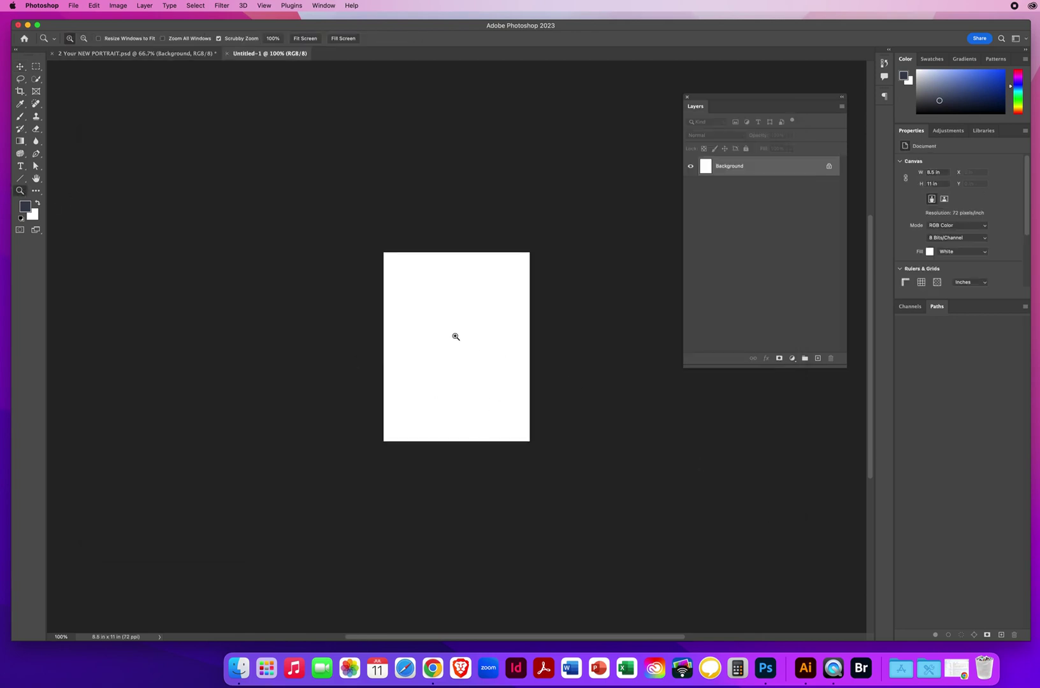
drag(453, 337, 494, 343)
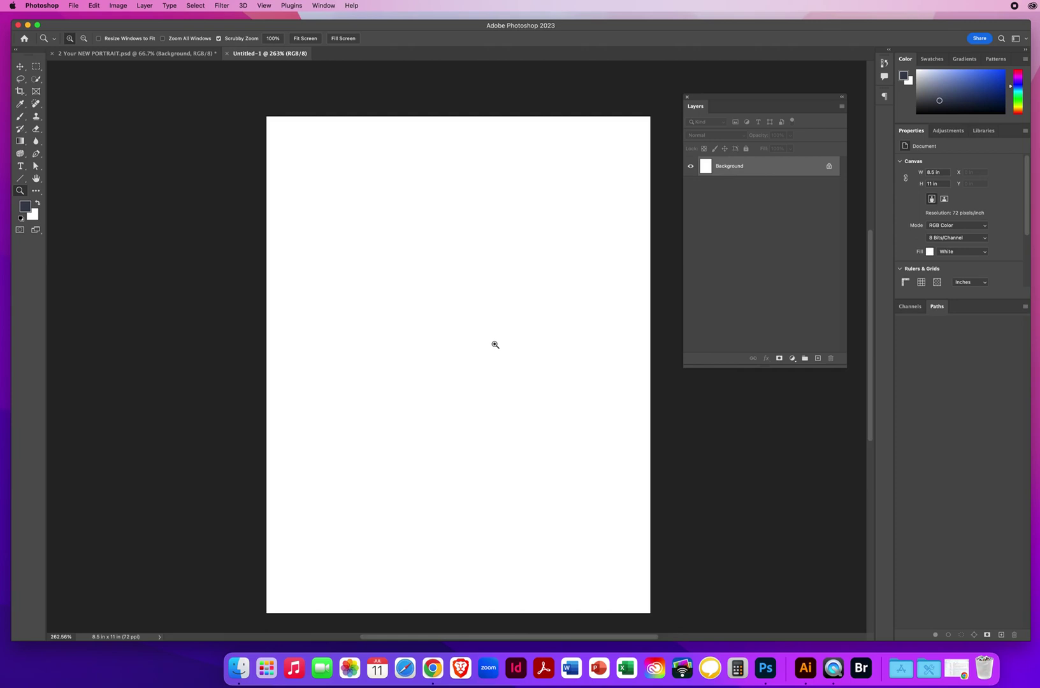
key(d)
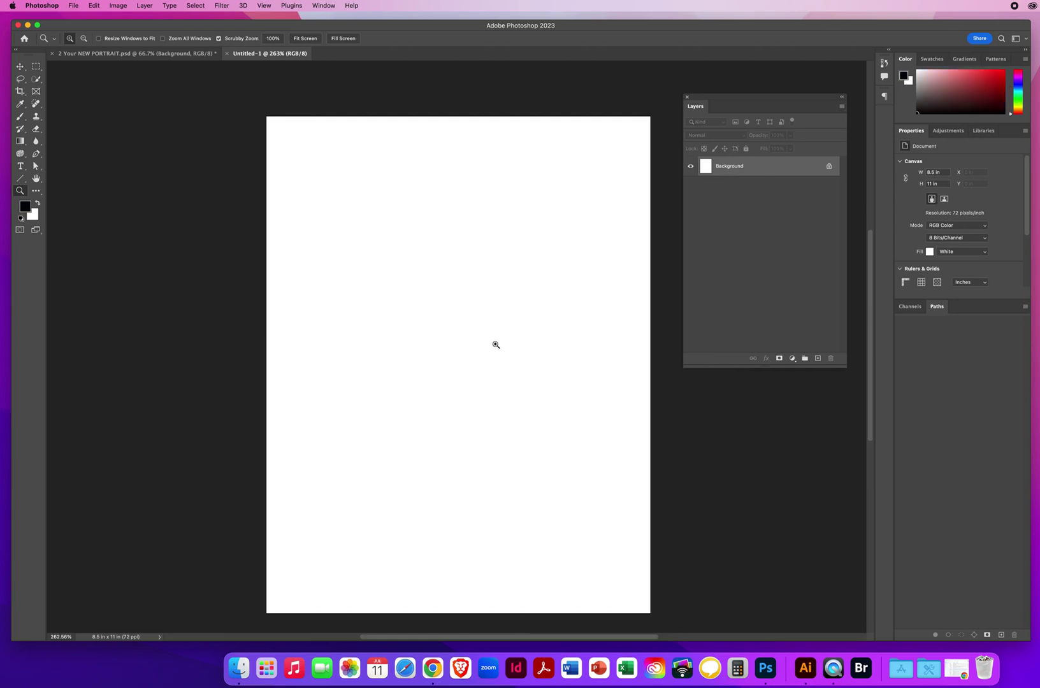
click(20, 67)
scroll(333, 317, down, 2)
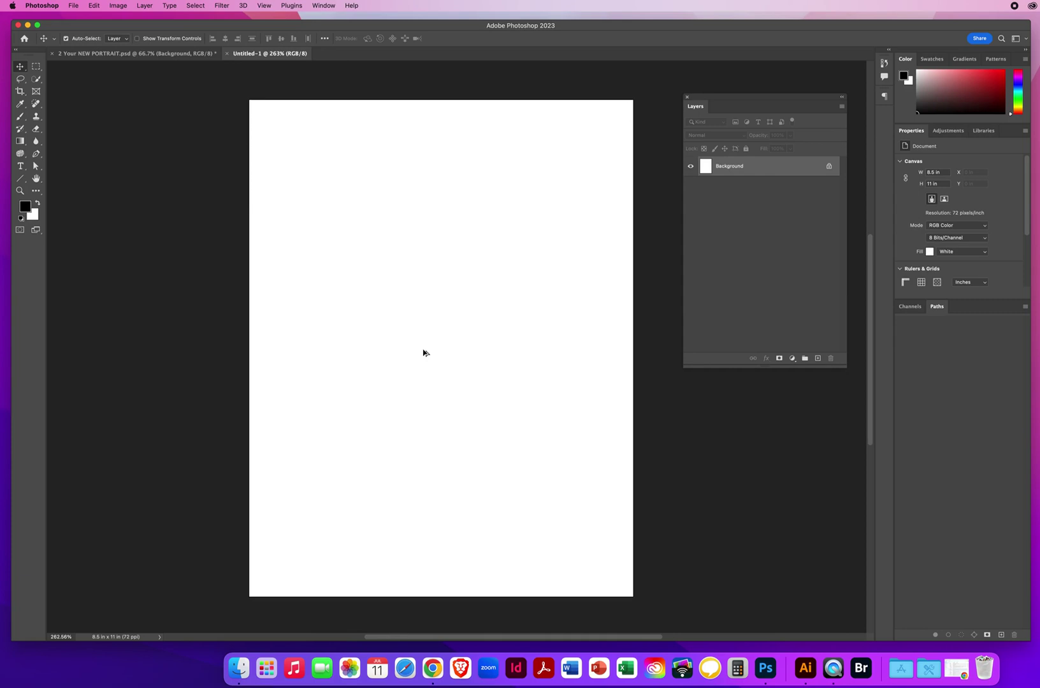
key(alt+BackSpace)
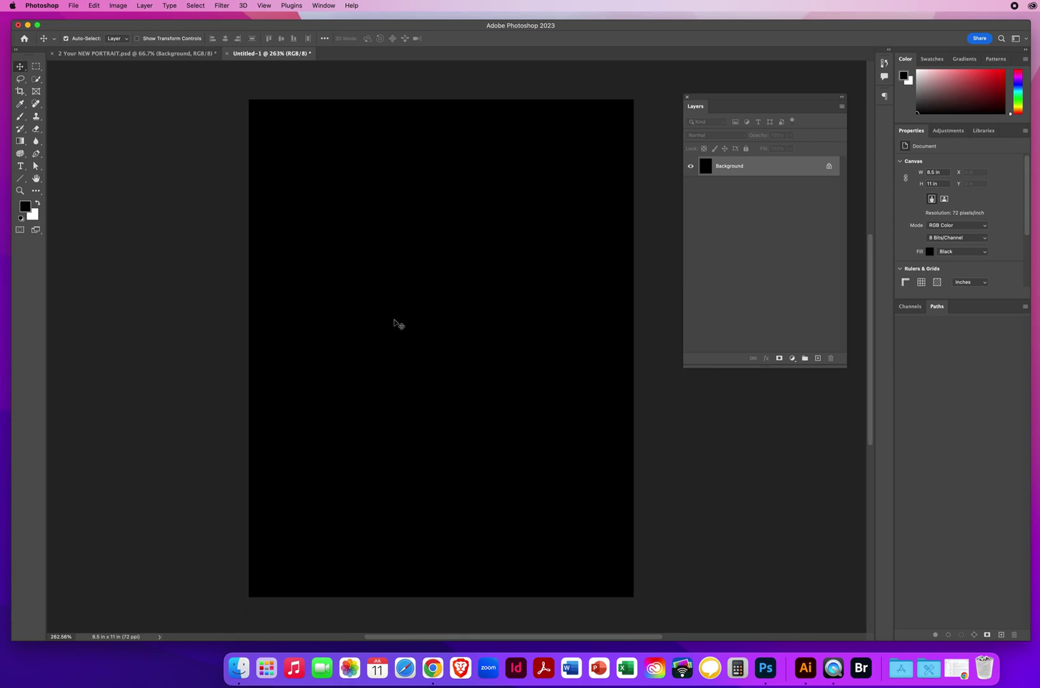
- Add Gaussian monochromatic noise at about 54.2% amount to the black canvas
click(222, 6)
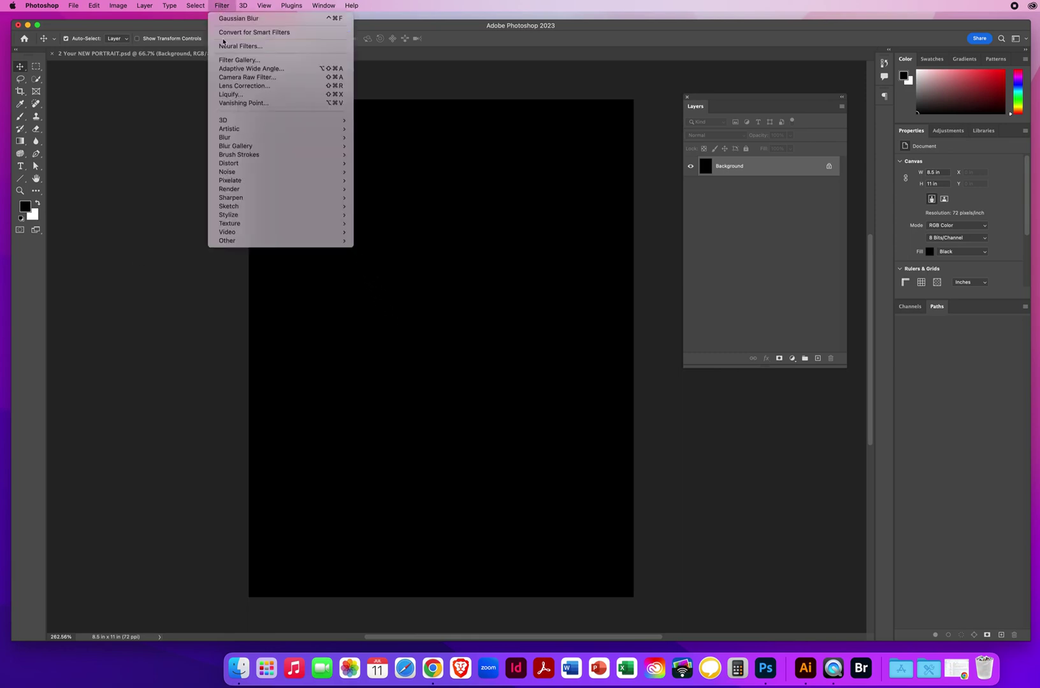
mouse_move(227, 174)
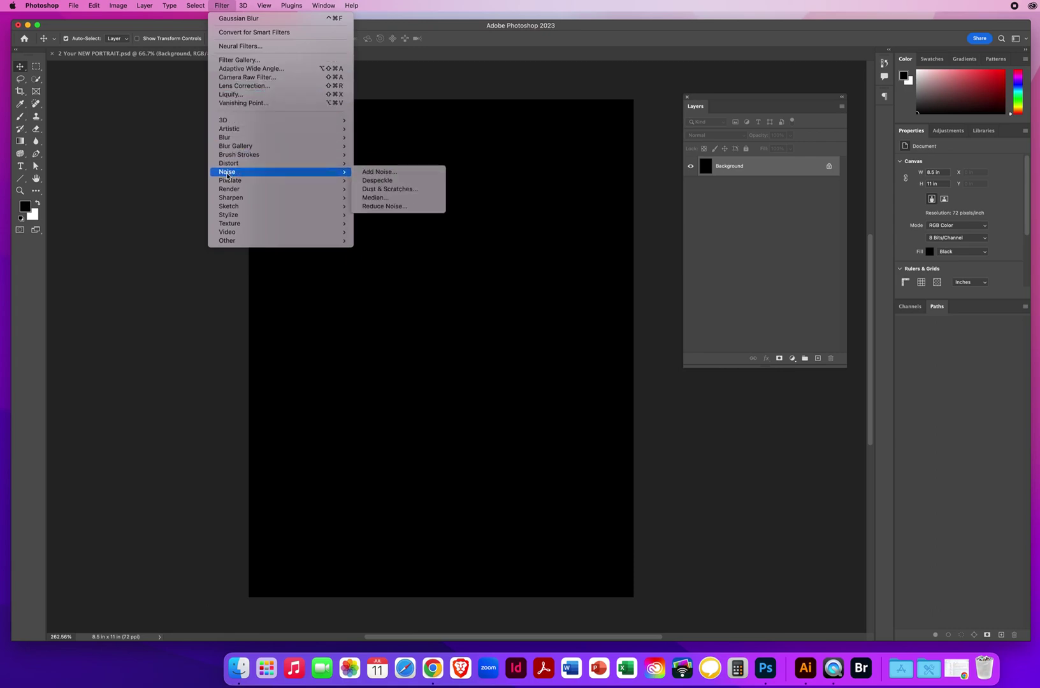
click(381, 172)
drag(420, 136, 557, 133)
click(513, 333)
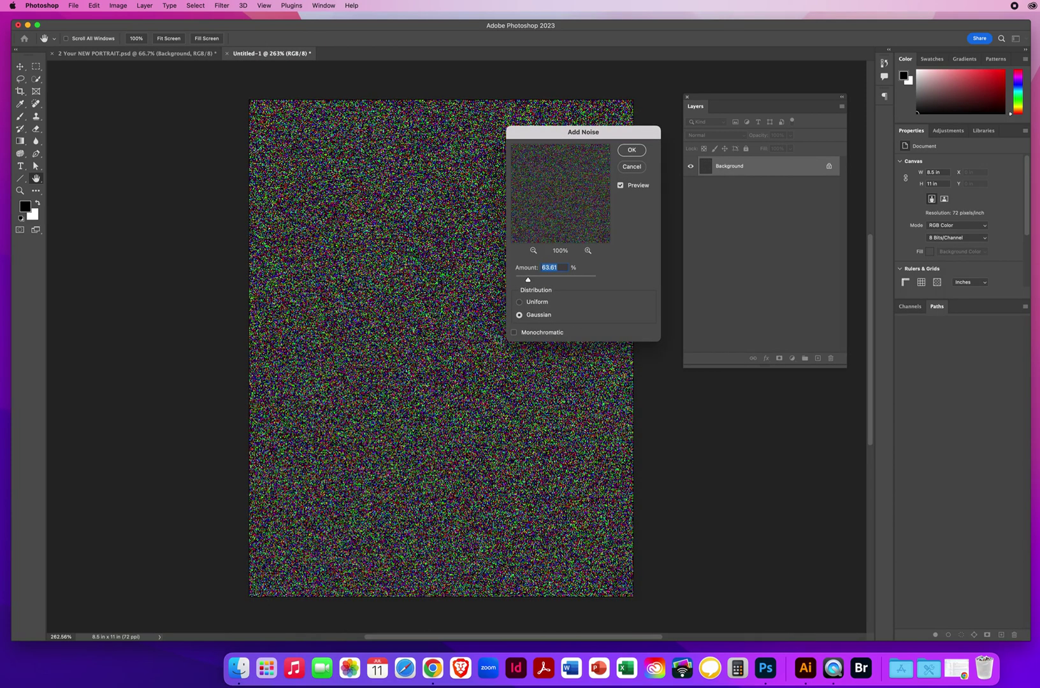
click(513, 332)
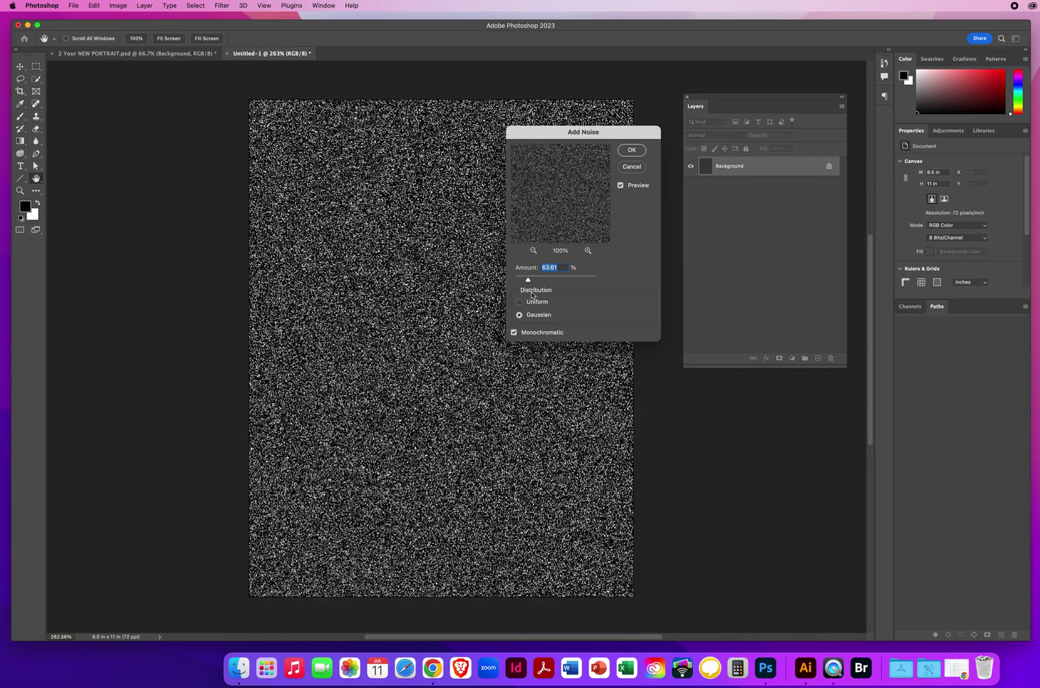
drag(529, 281, 527, 281)
click(631, 151)
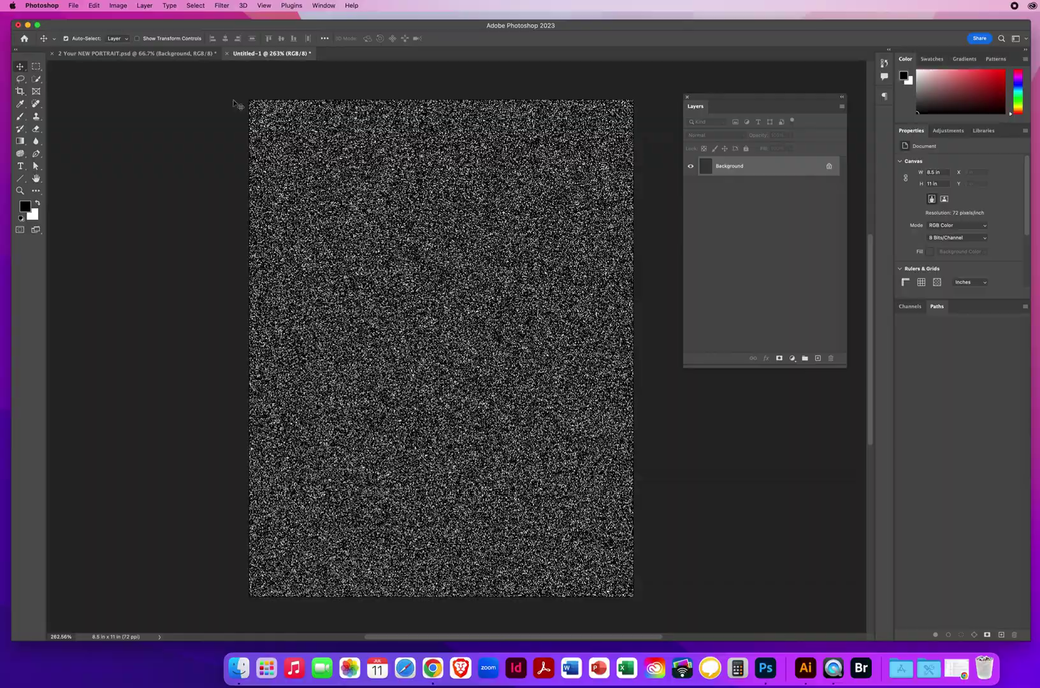
click(20, 190)
drag(420, 319, 439, 332)
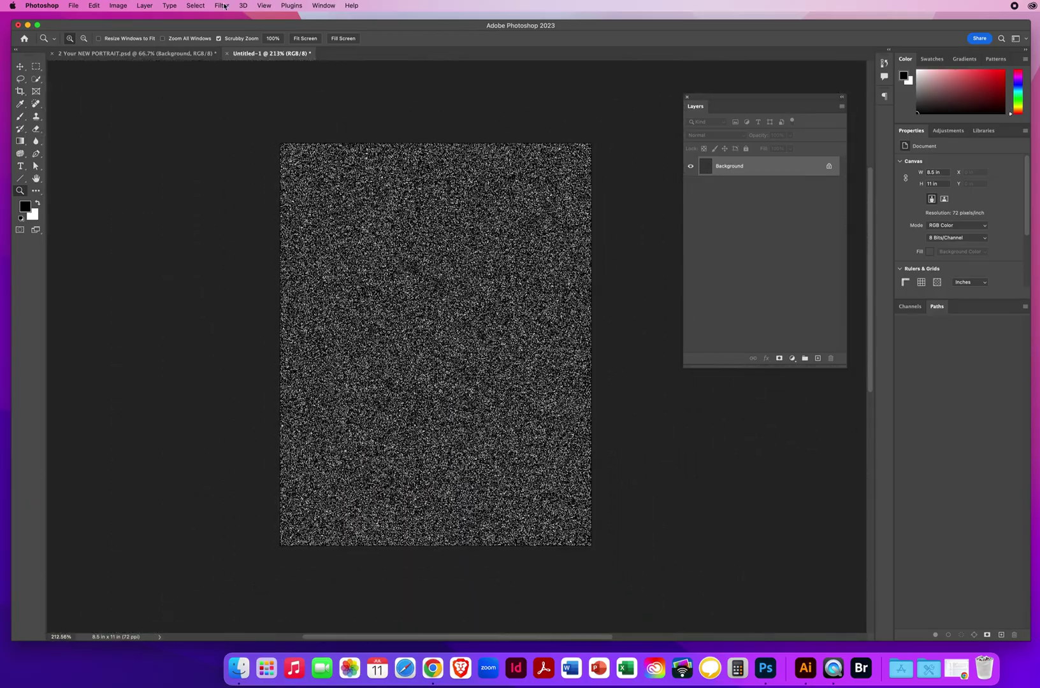
- Apply a 1.5-pixel Gaussian Blur to the noisy canvas
click(222, 6)
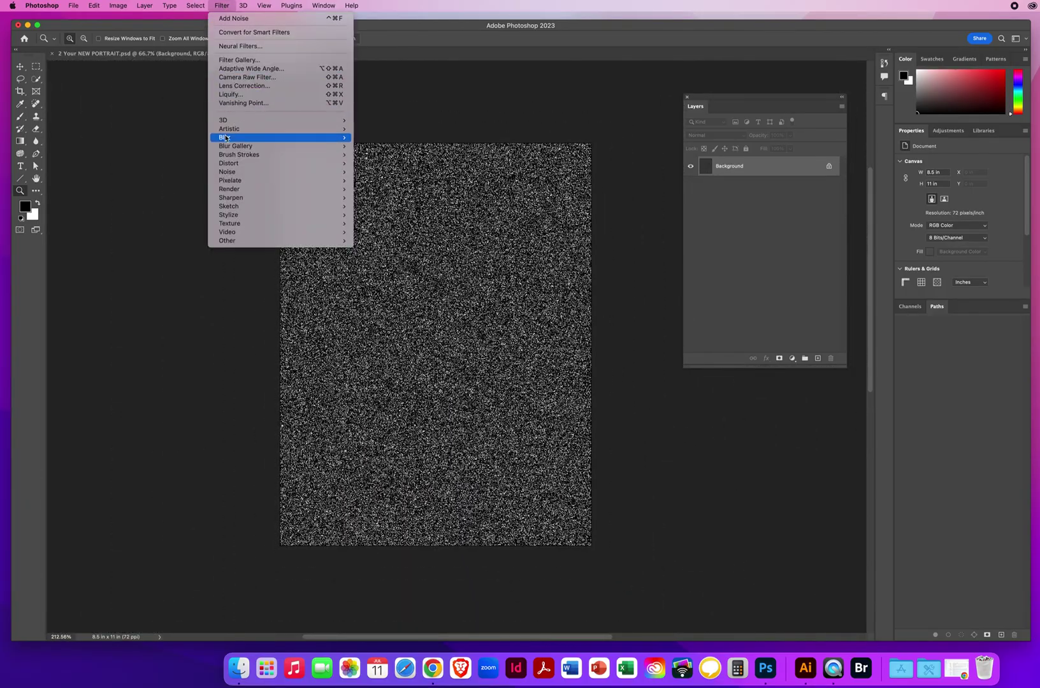
mouse_move(224, 138)
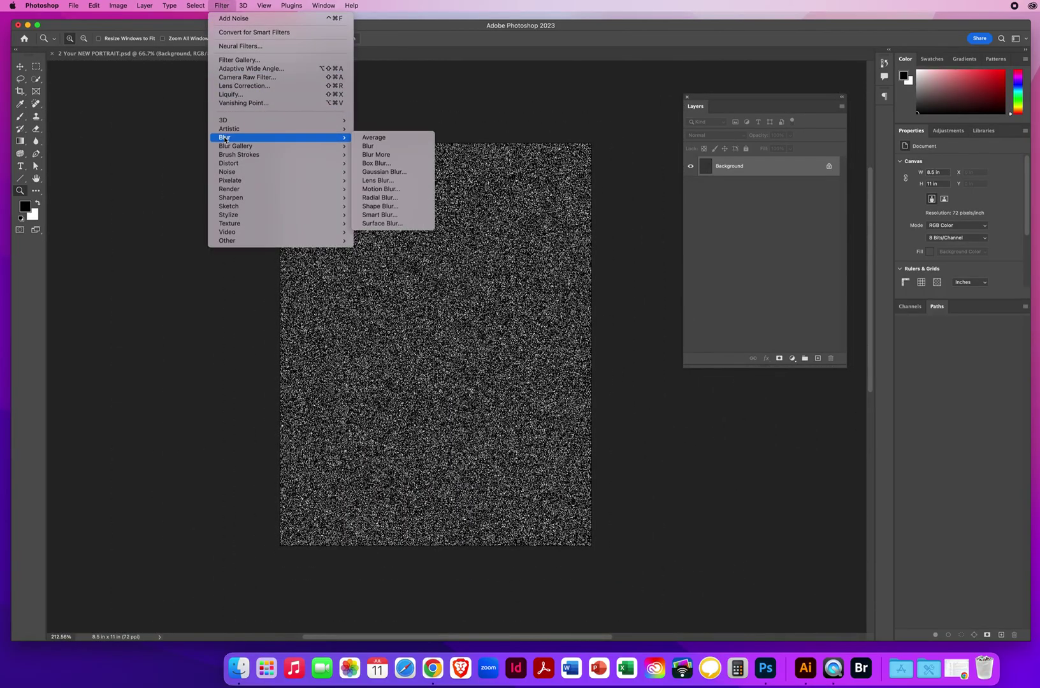
click(377, 173)
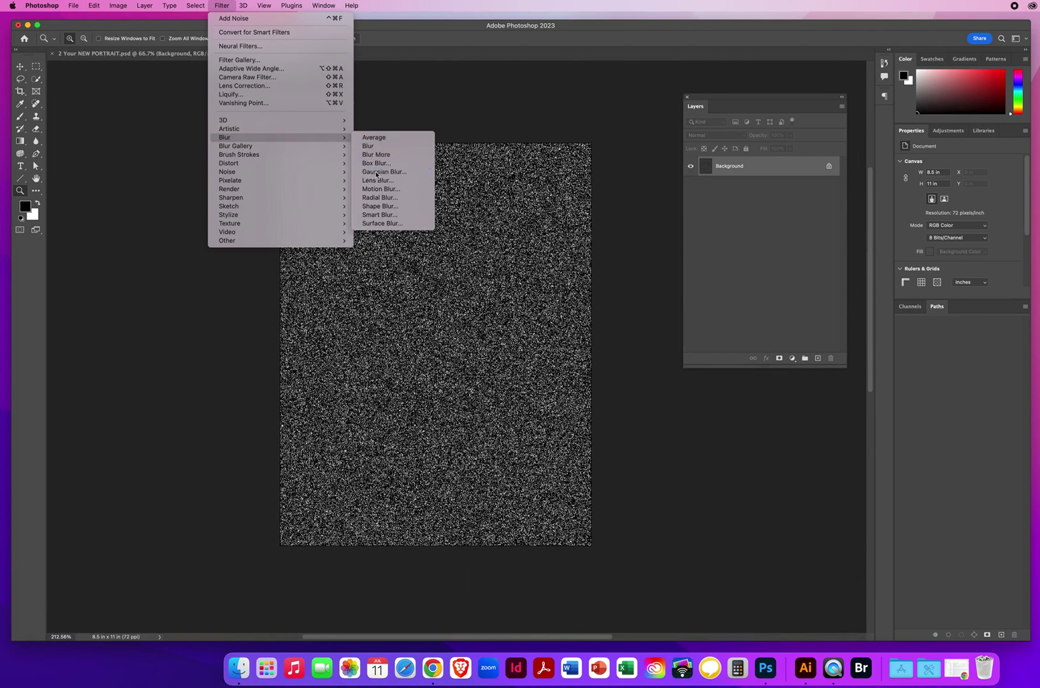
drag(462, 229, 709, 425)
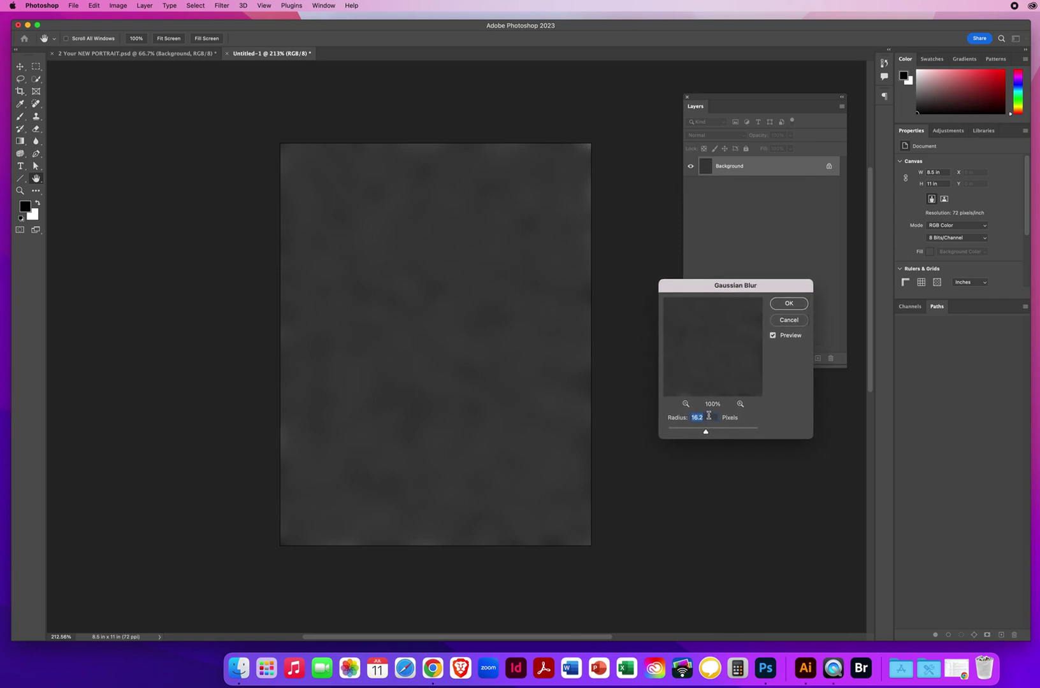
text(1)
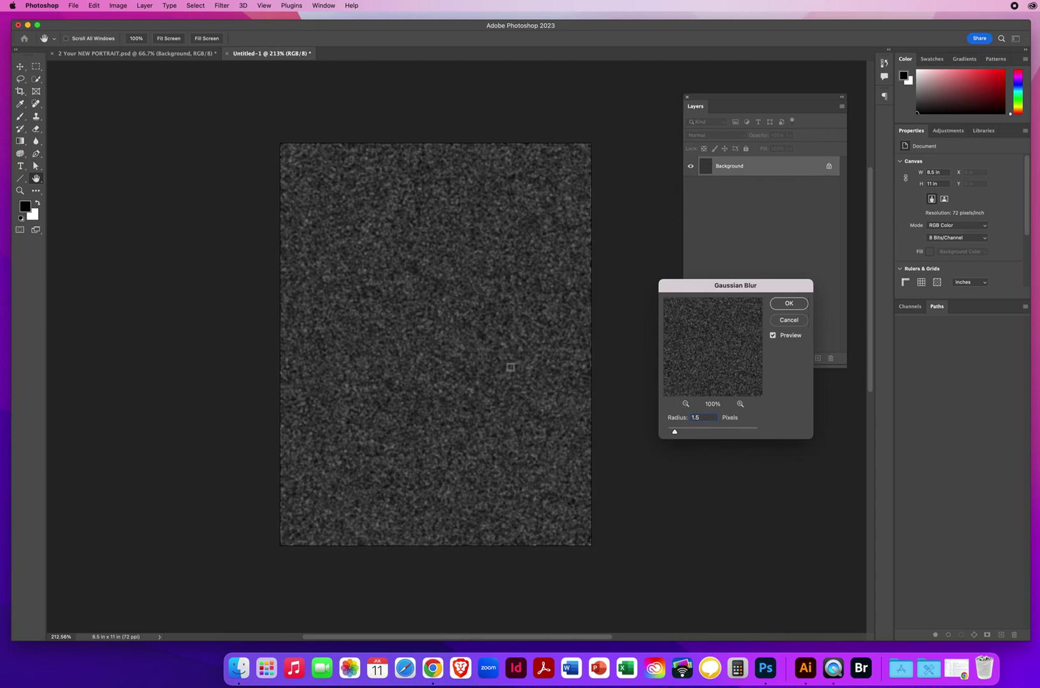
click(782, 304)
key(z)
mouse_move(421, 369)
mouse_down()
mouse_move(576, 365)
mouse_move(438, 364)
mouse_up()
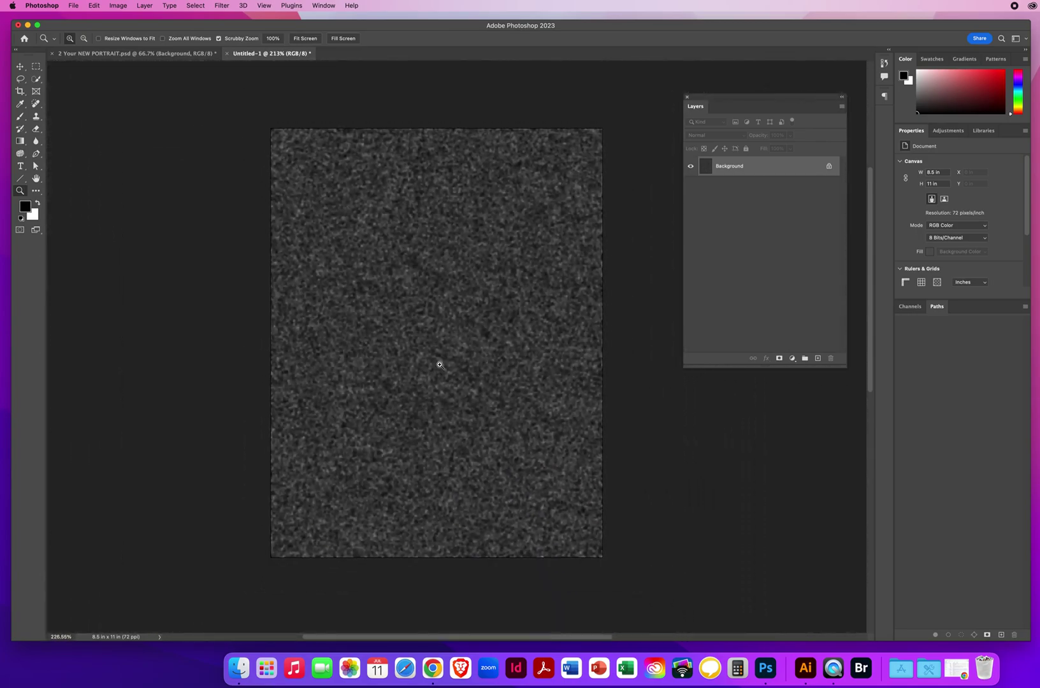
- Apply Levels with inputs 95, 1.00 and 119 to leave white star specks on black
click(20, 66)
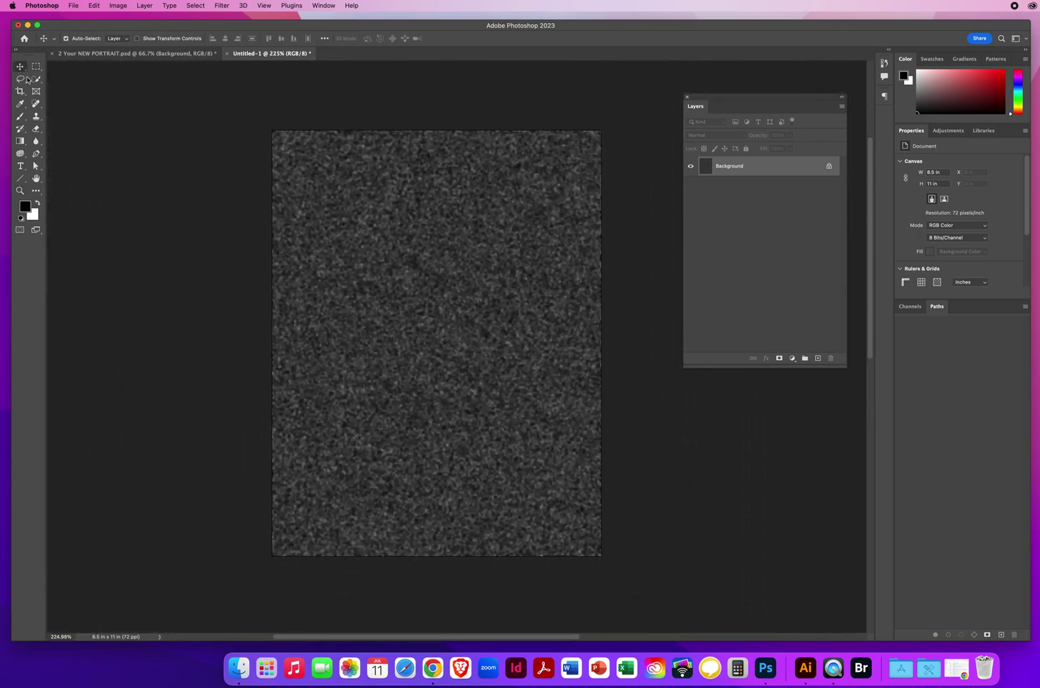
click(117, 6)
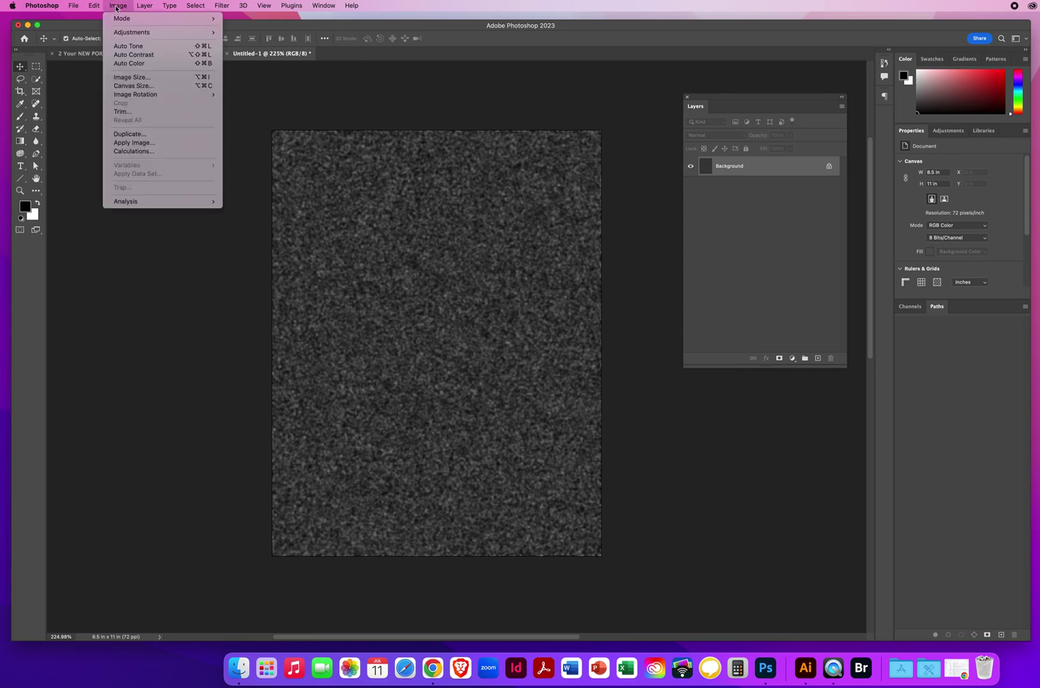
mouse_move(120, 36)
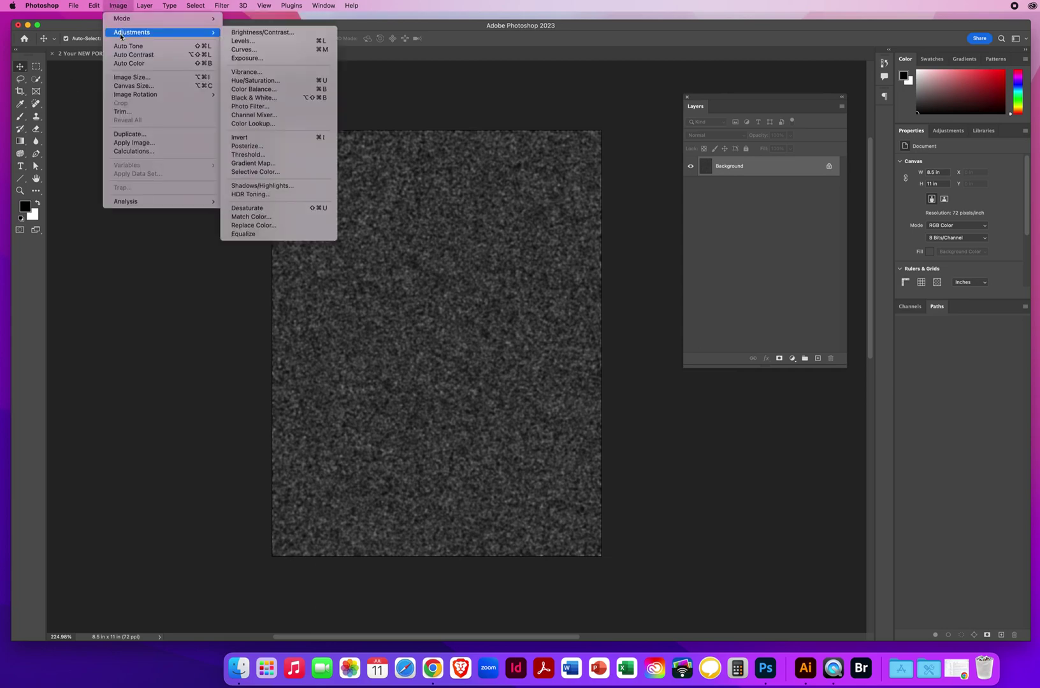
click(239, 41)
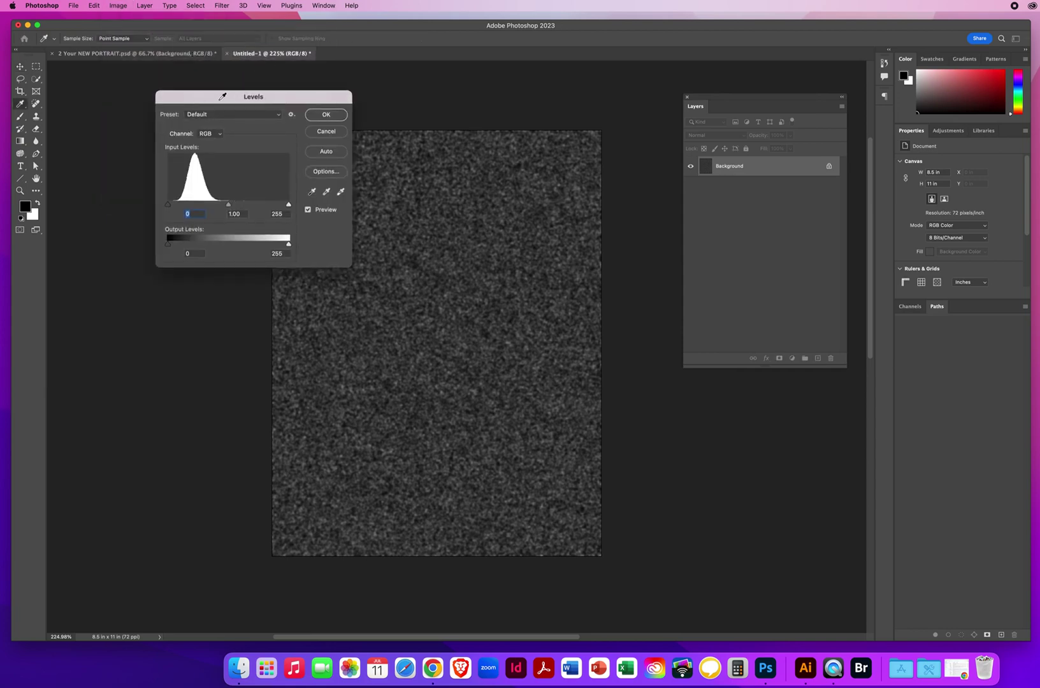
drag(222, 97, 625, 69)
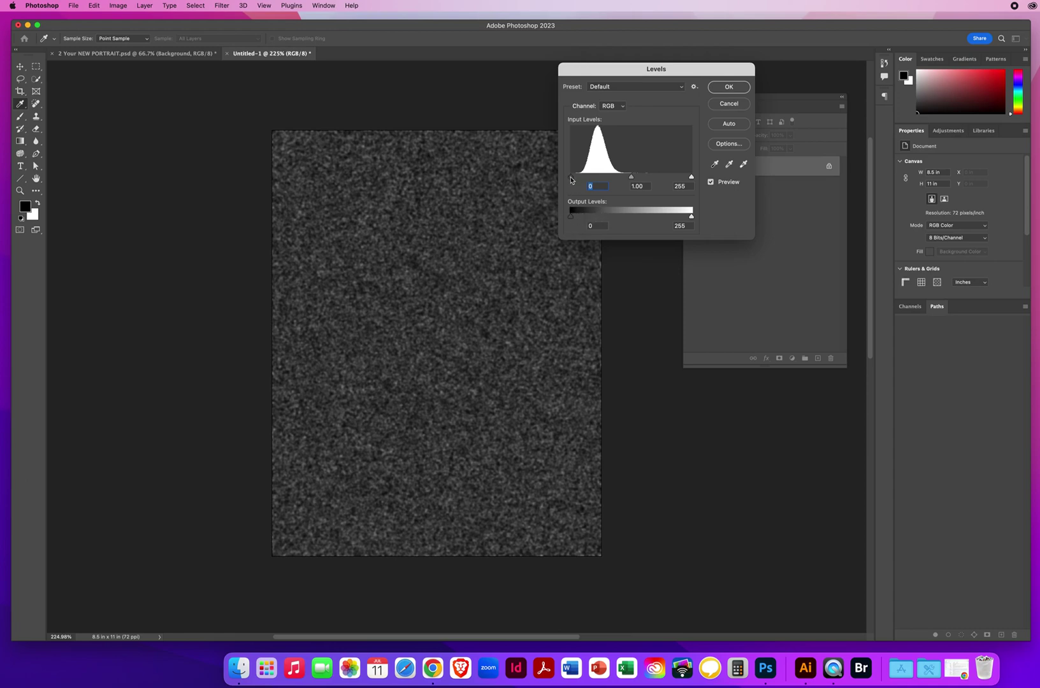
drag(571, 179, 613, 181)
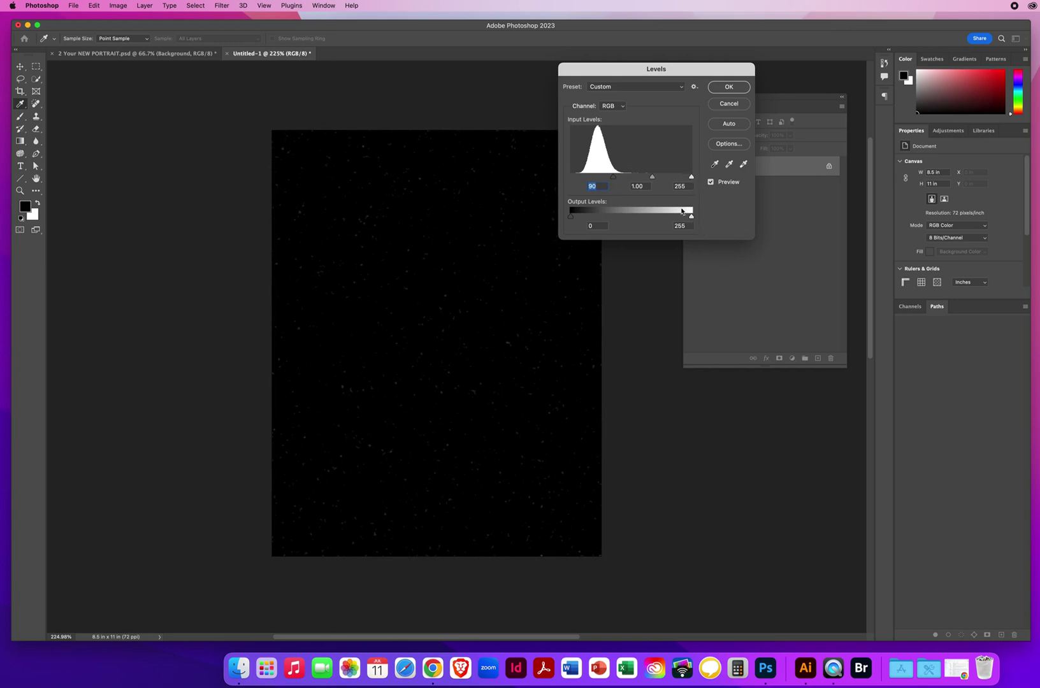
drag(691, 181, 627, 181)
click(615, 179)
click(729, 88)
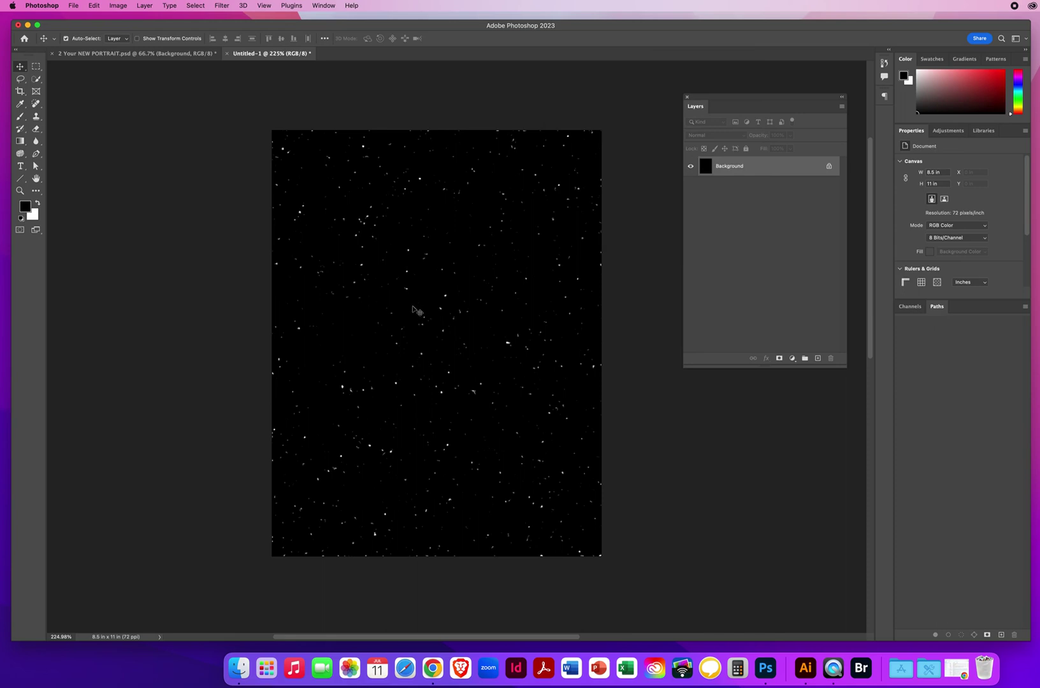
- Hide the portrait's Layer 1 and drag the starfield into the portrait document above Background
click(85, 54)
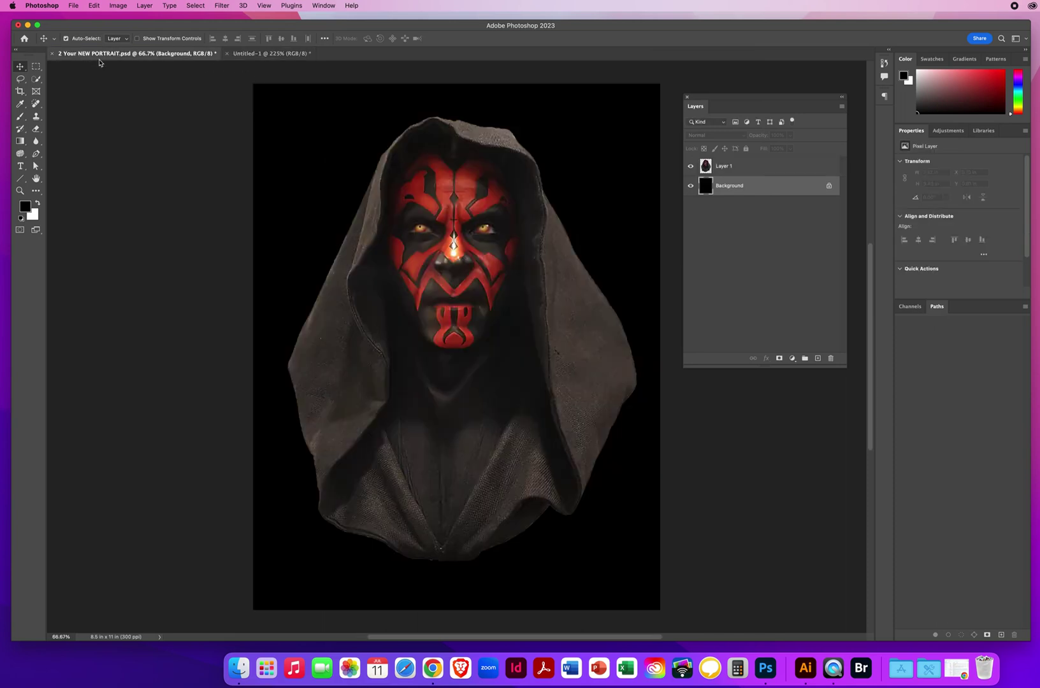
click(730, 168)
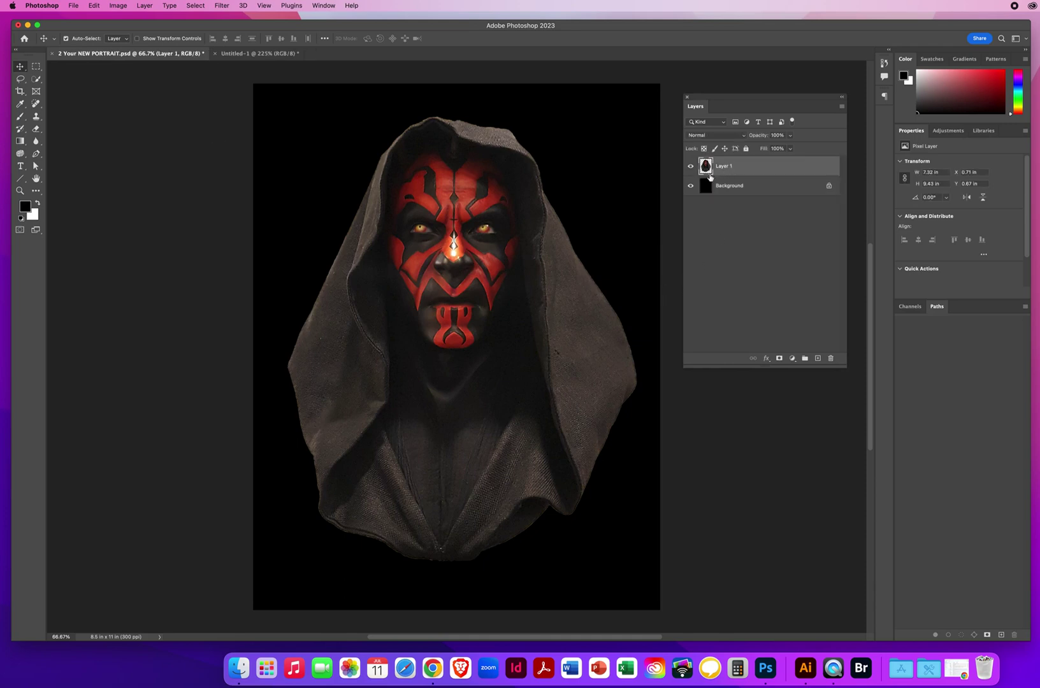
click(691, 168)
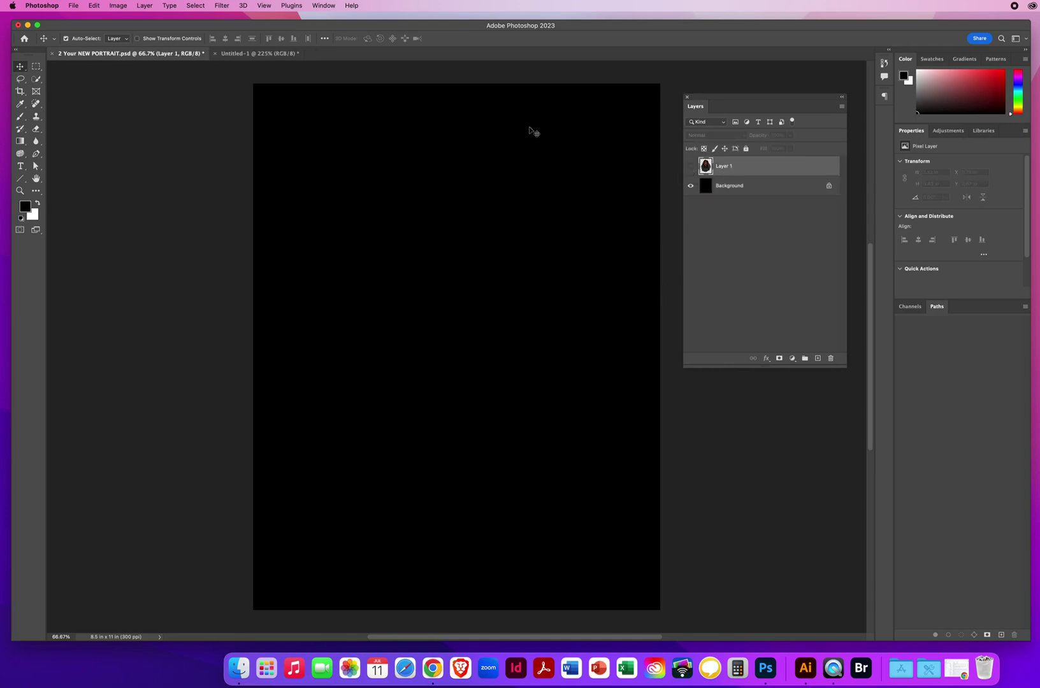
click(739, 189)
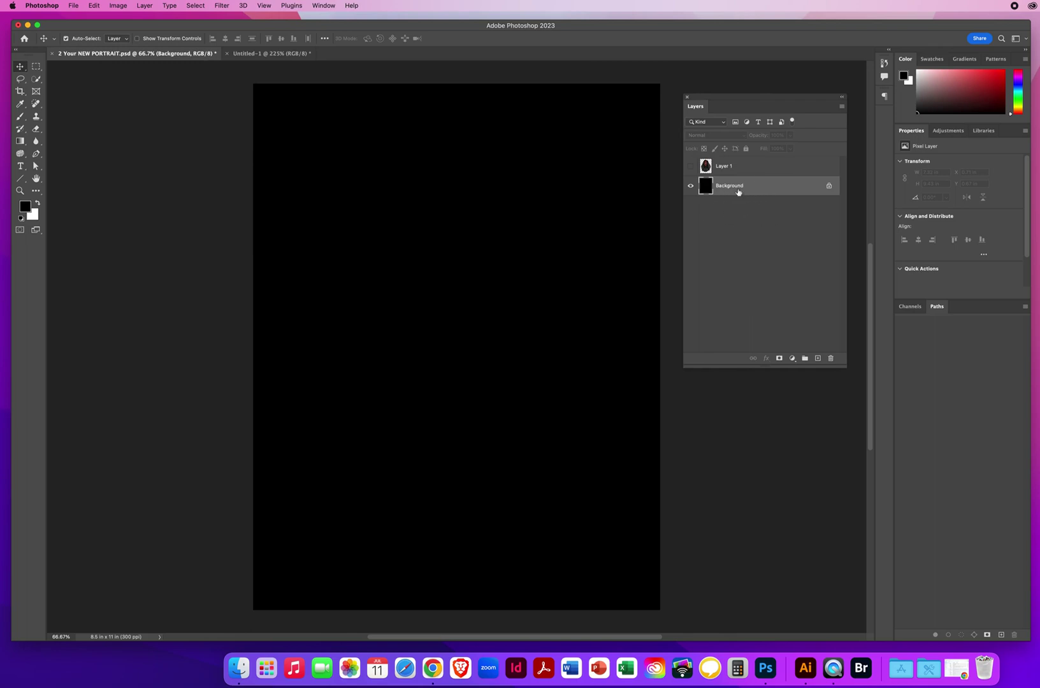
click(245, 55)
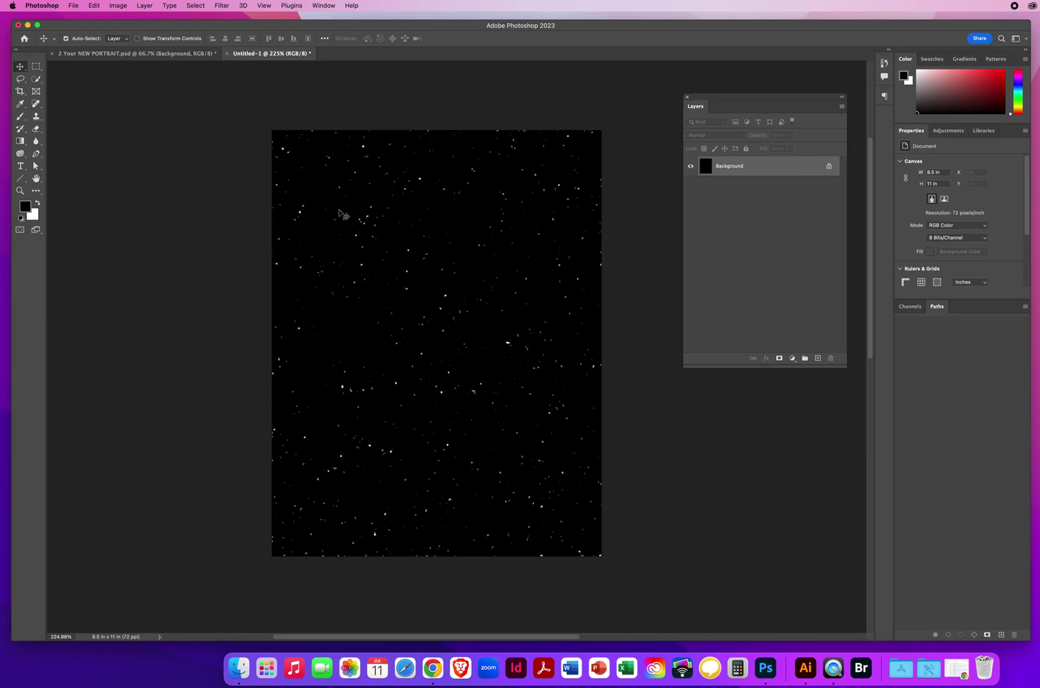
drag(340, 213, 125, 55)
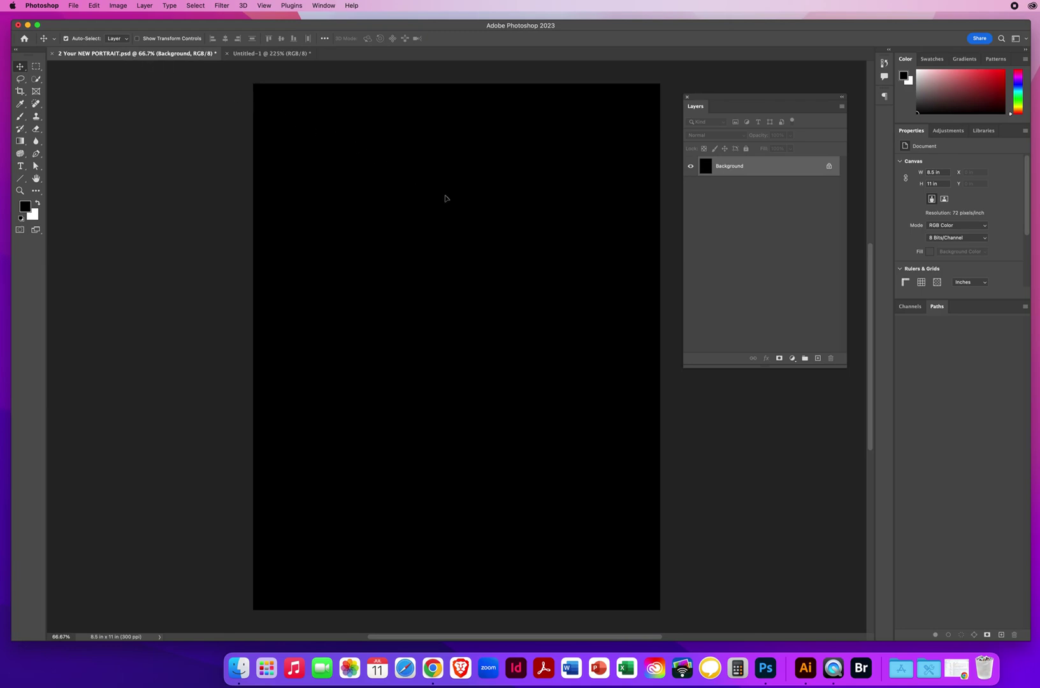
drag(471, 230, 300, 135)
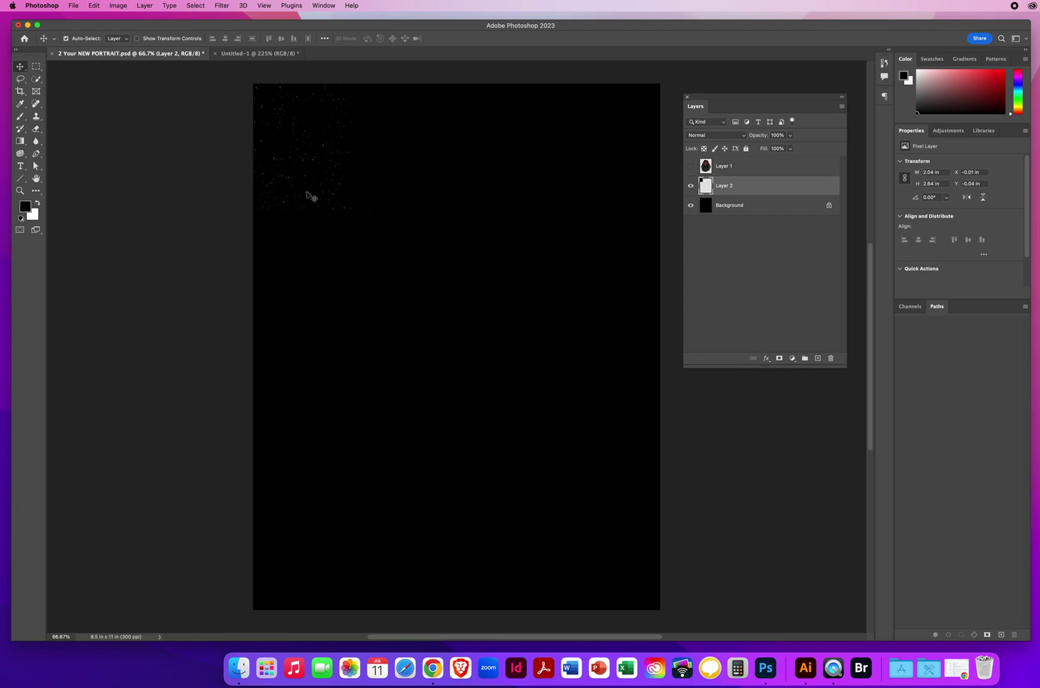
key(super)
- Scale the starfield layer to about 8.88 × 11.24 in so it covers the page
key(super+t)
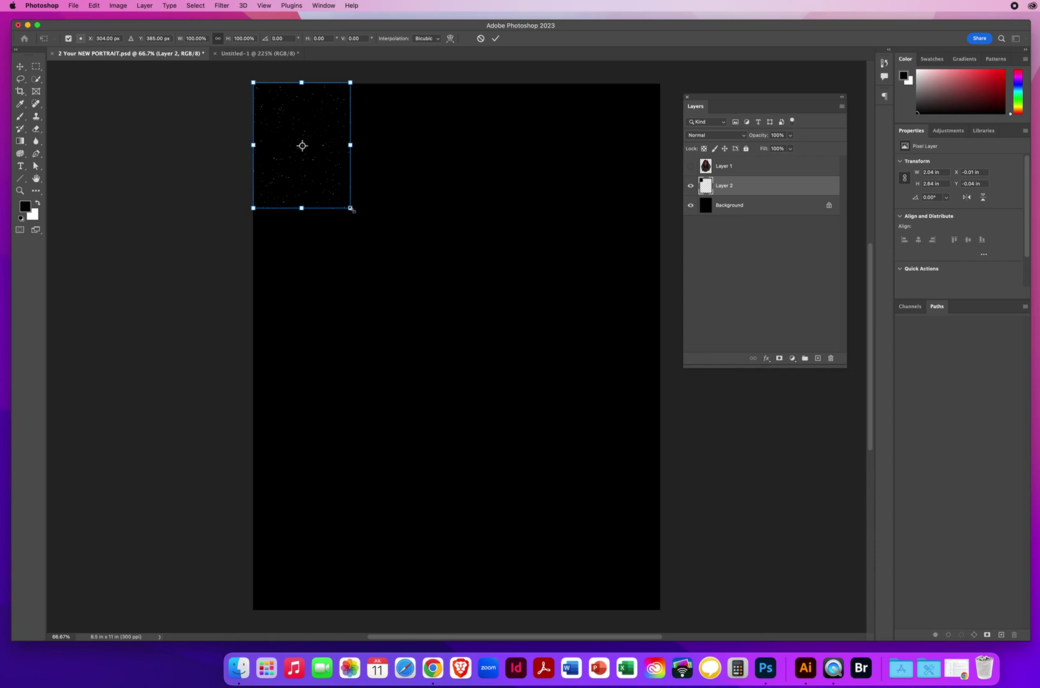
drag(352, 209, 668, 617)
drag(666, 616, 666, 616)
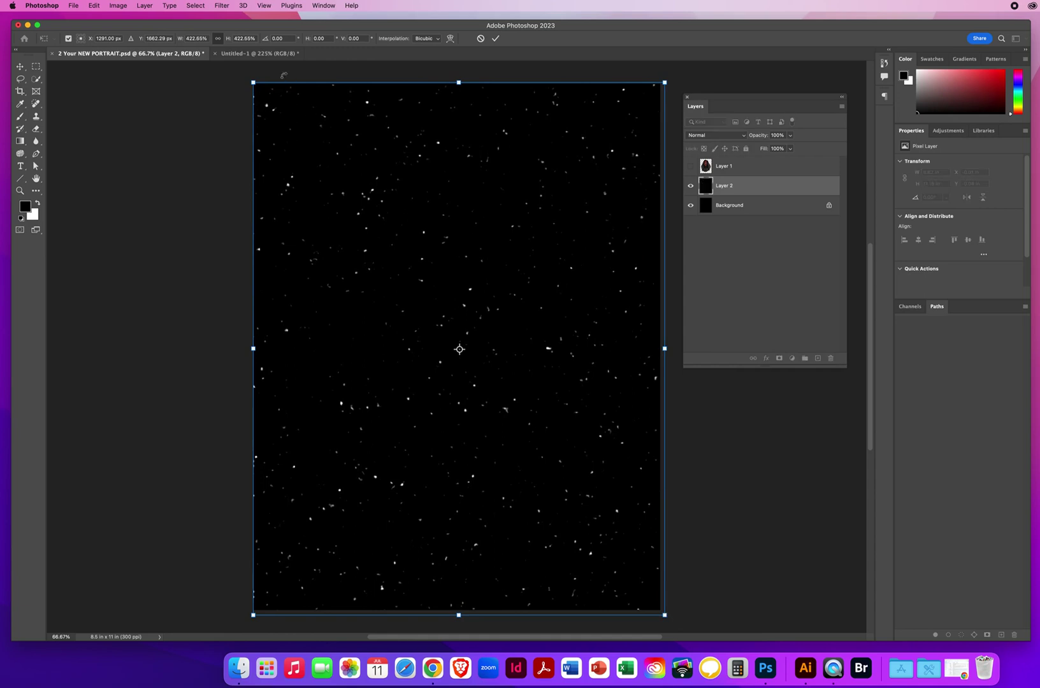
drag(253, 83, 249, 79)
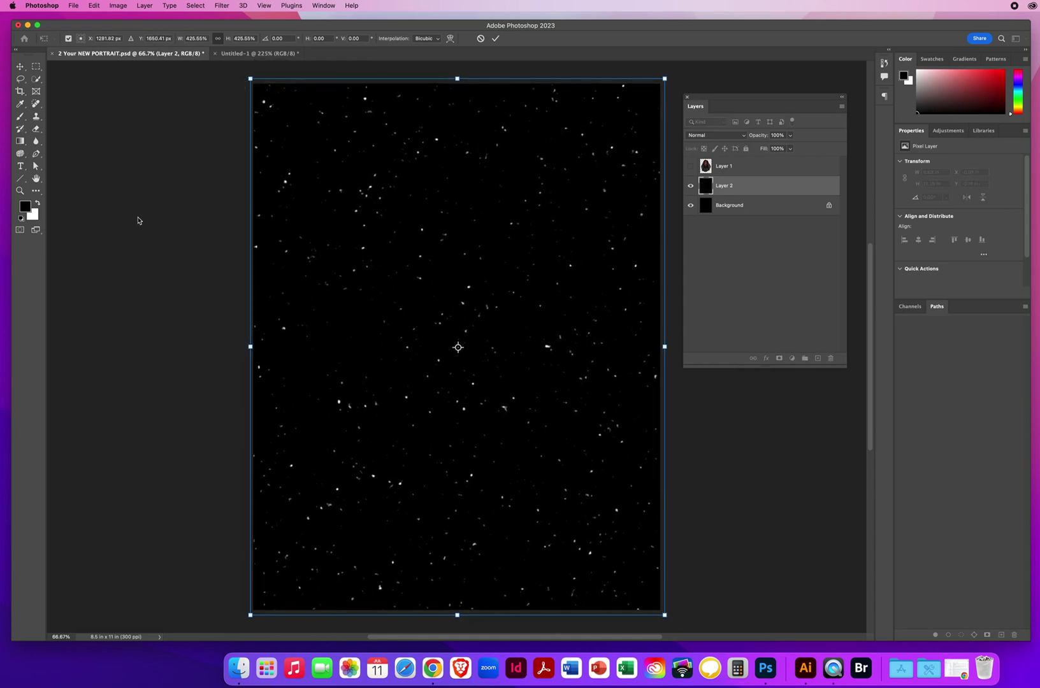
key(Return)
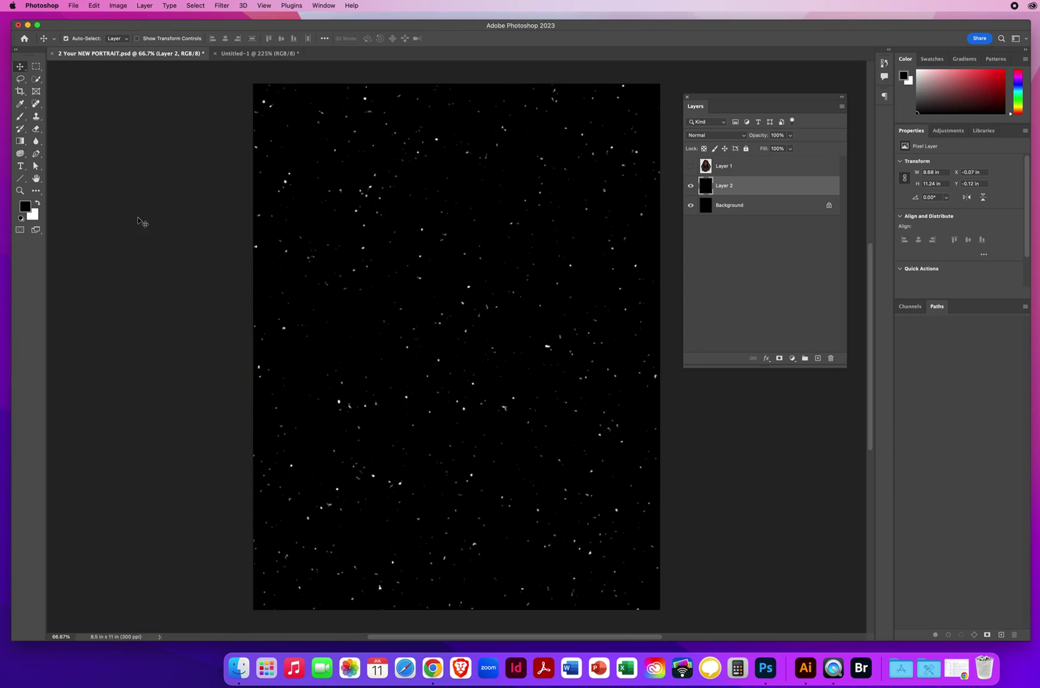
- Show the hooded portrait, then add a new empty layer named GALAXY above Layer 2
click(725, 167)
click(691, 167)
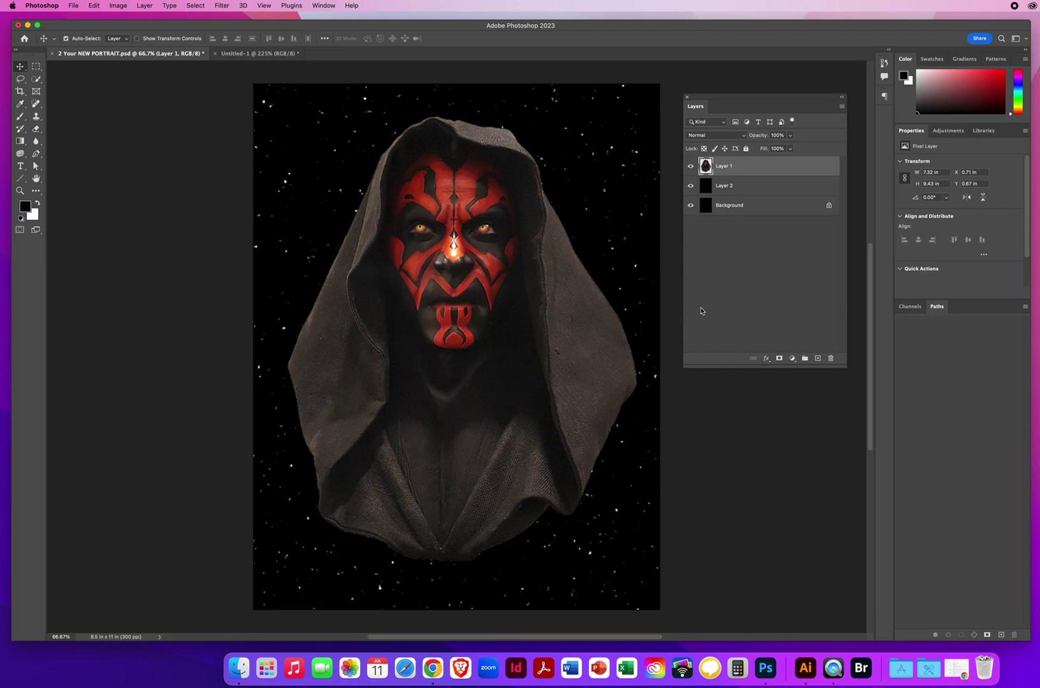
click(744, 188)
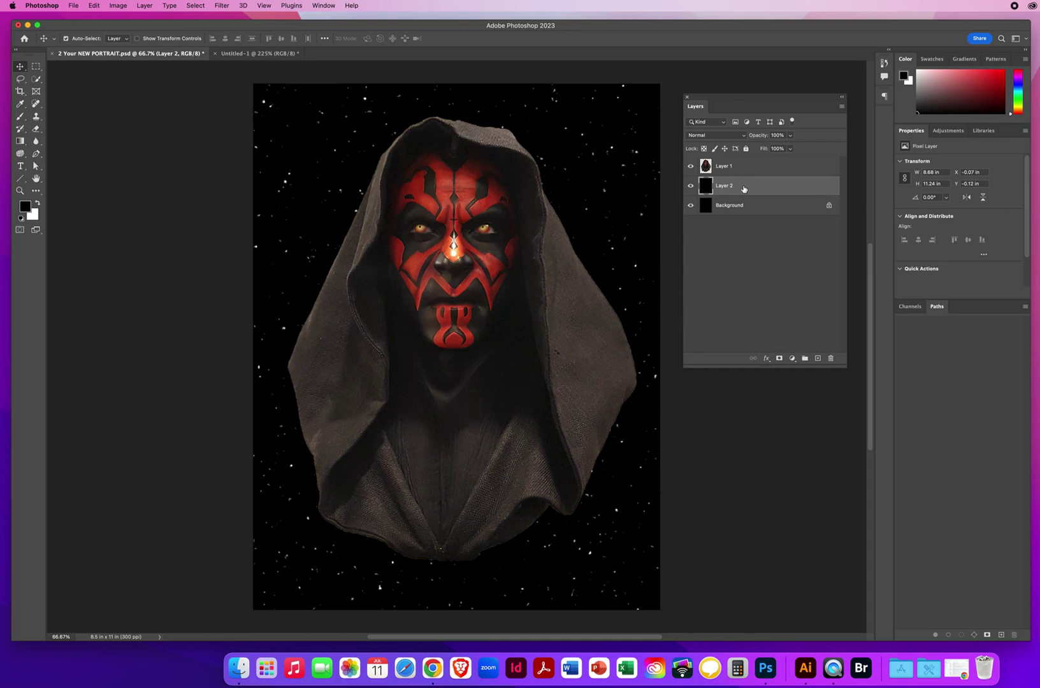
click(818, 359)
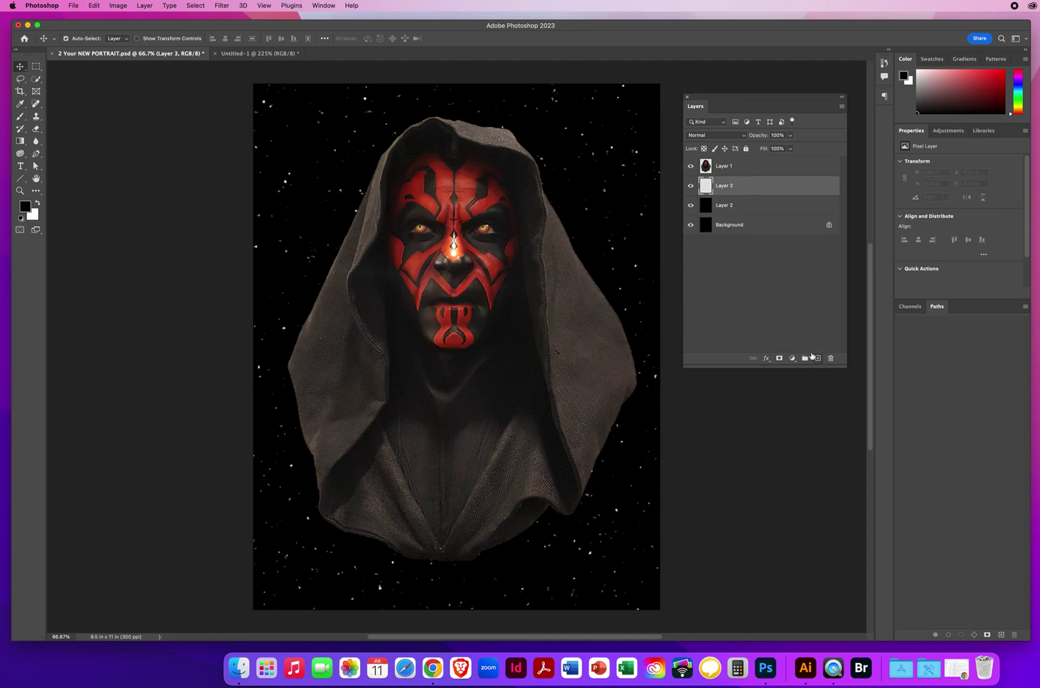
double_click(723, 185)
text(GALAXY)
key(Return)
- Hide the hooded portrait Layer 1 and select the GALAXY layer
click(725, 167)
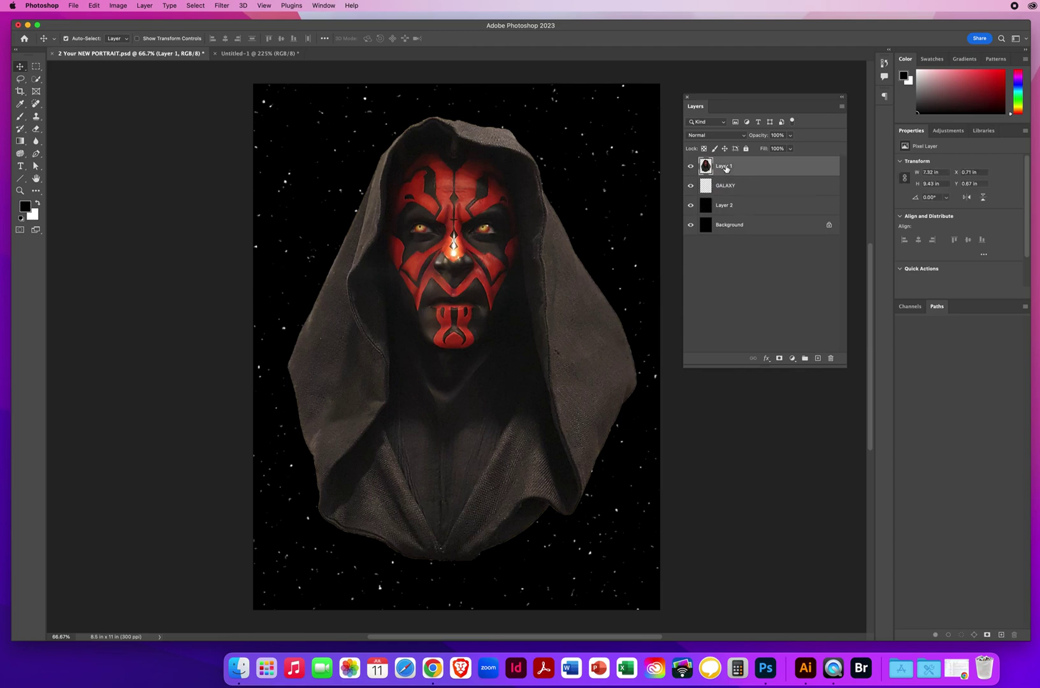
click(690, 167)
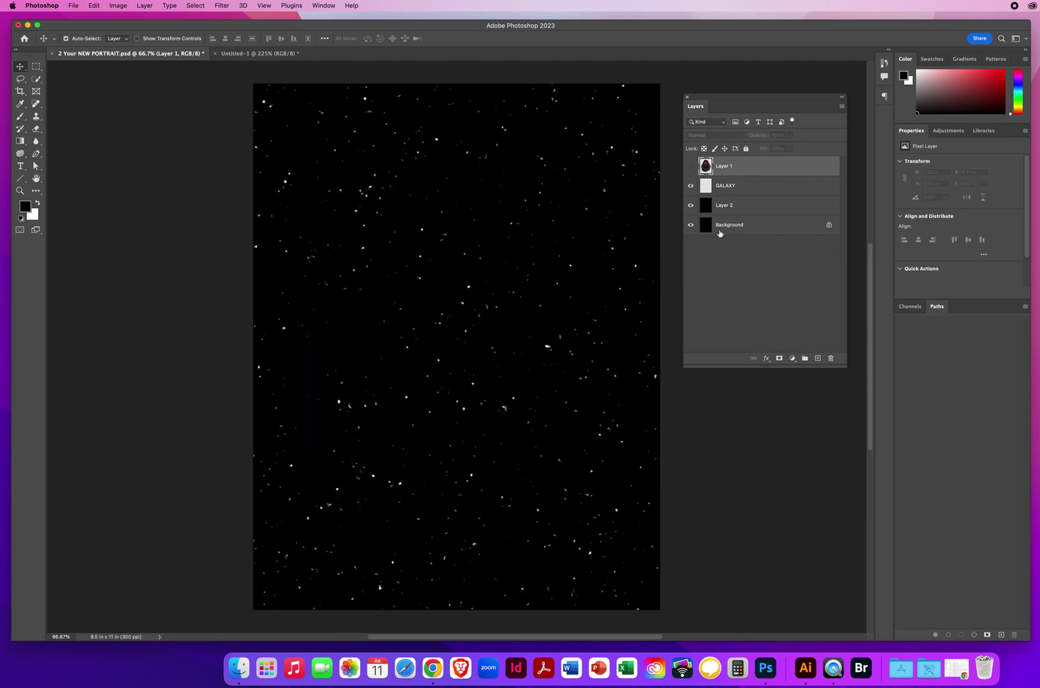
click(750, 186)
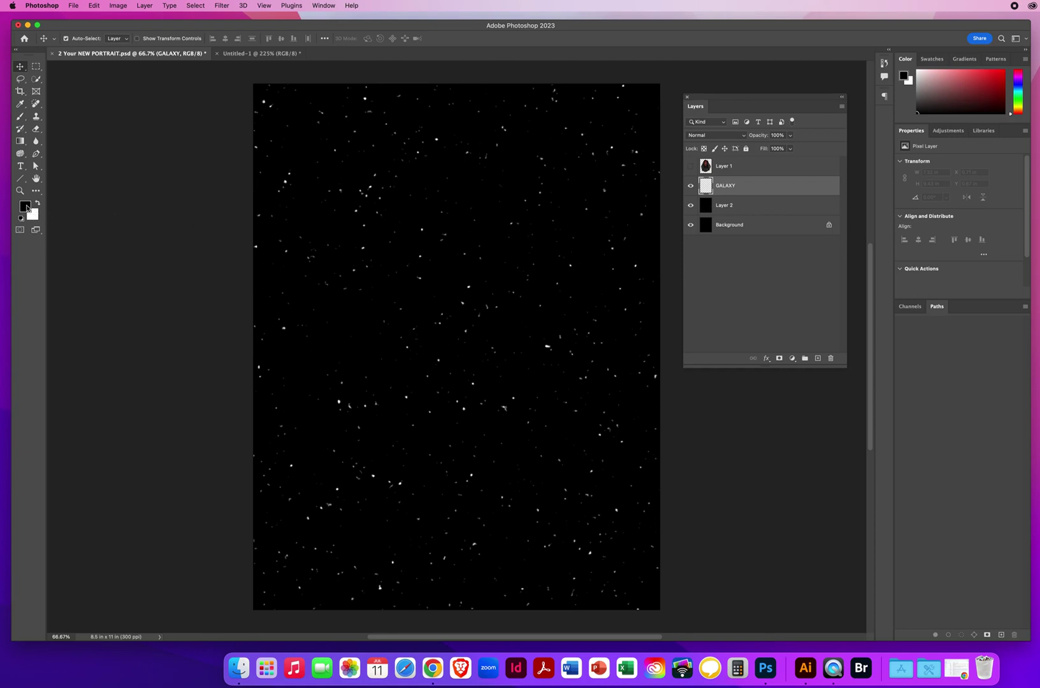
- Set the foreground colour to bright red and render Clouds on the GALAXY layer
click(26, 207)
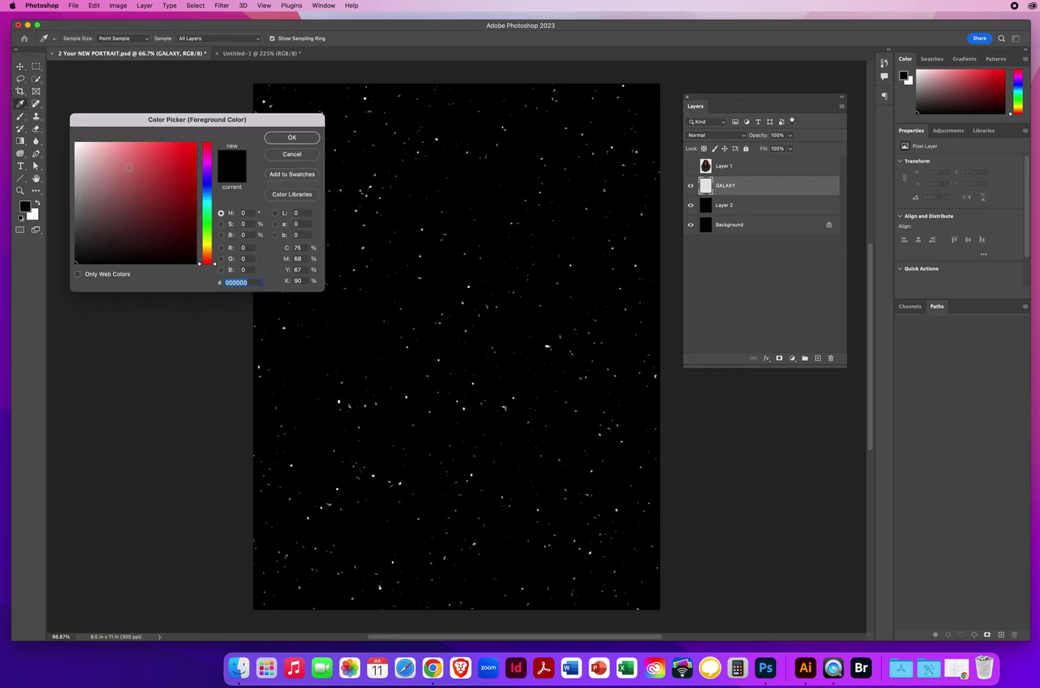
click(187, 146)
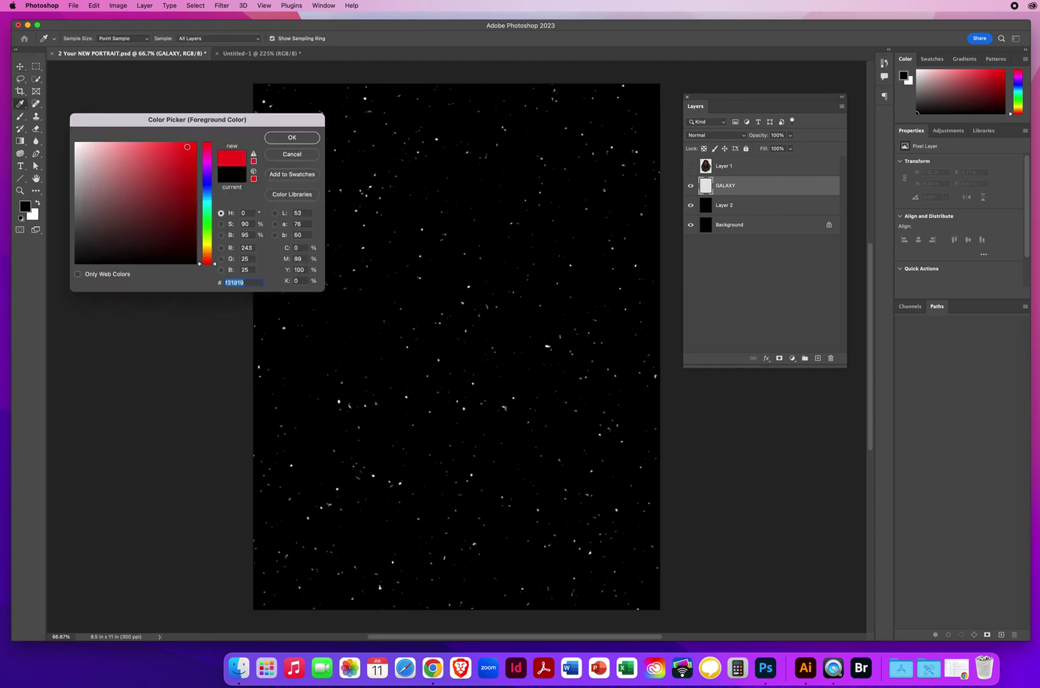
click(295, 137)
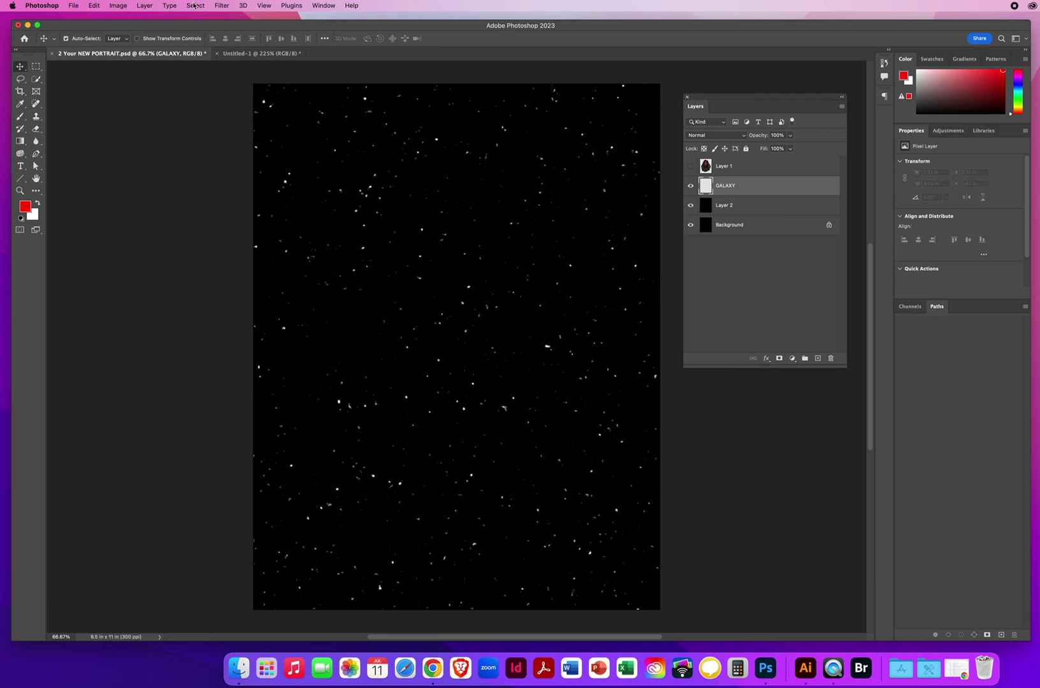
click(222, 7)
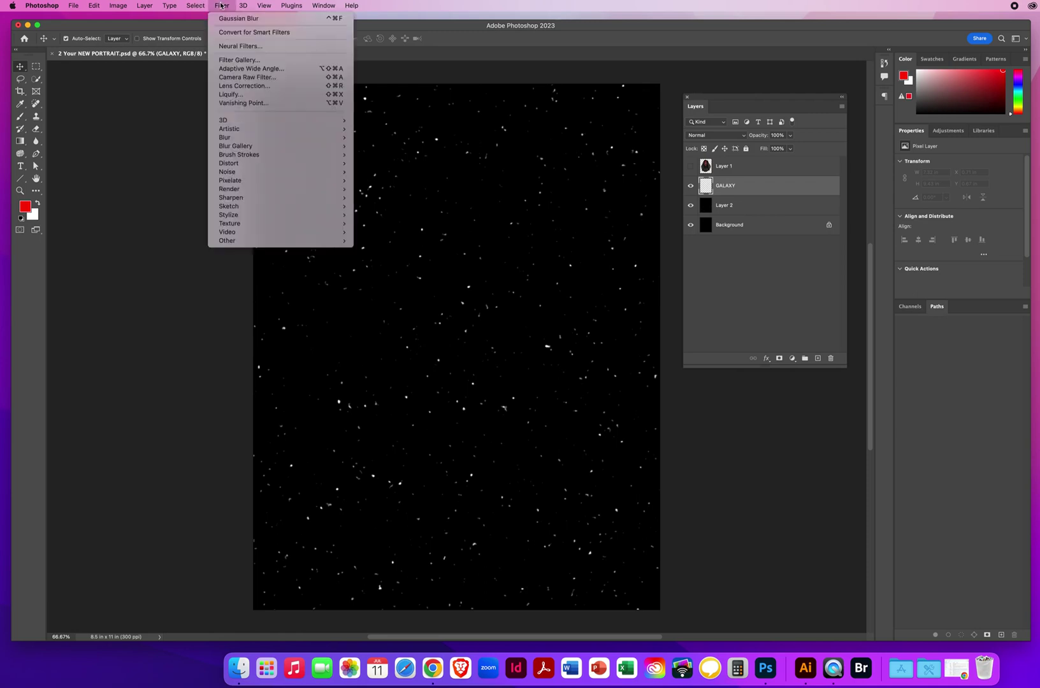
mouse_move(231, 190)
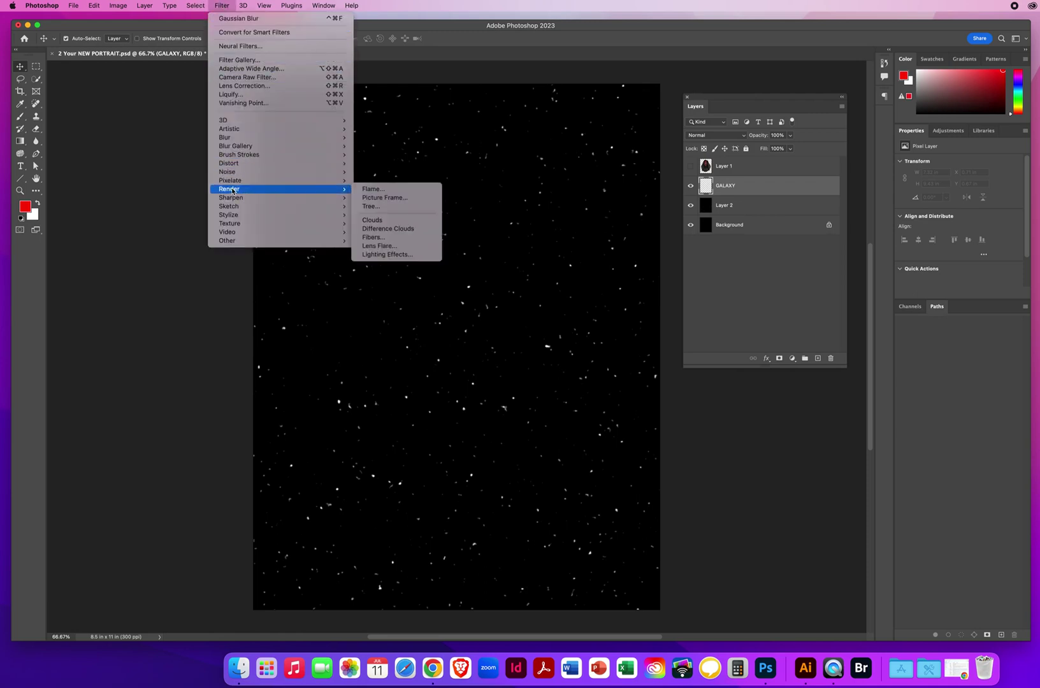
click(395, 221)
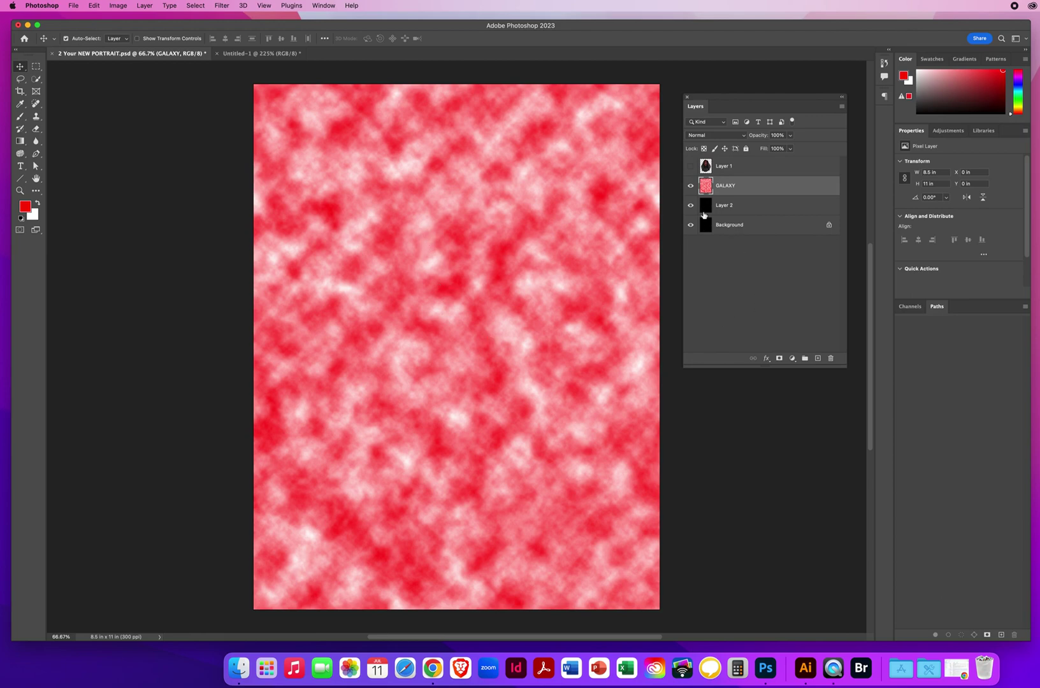
- Compare the clouds against the starfield and set the GALAXY blend mode to Screen
click(690, 186)
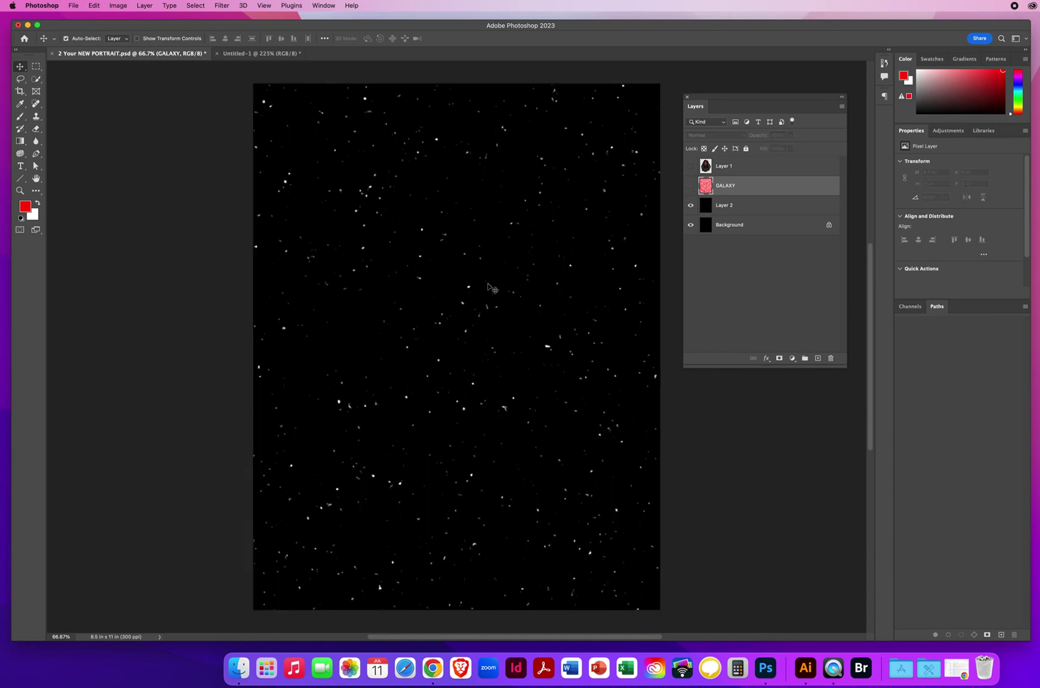
click(691, 186)
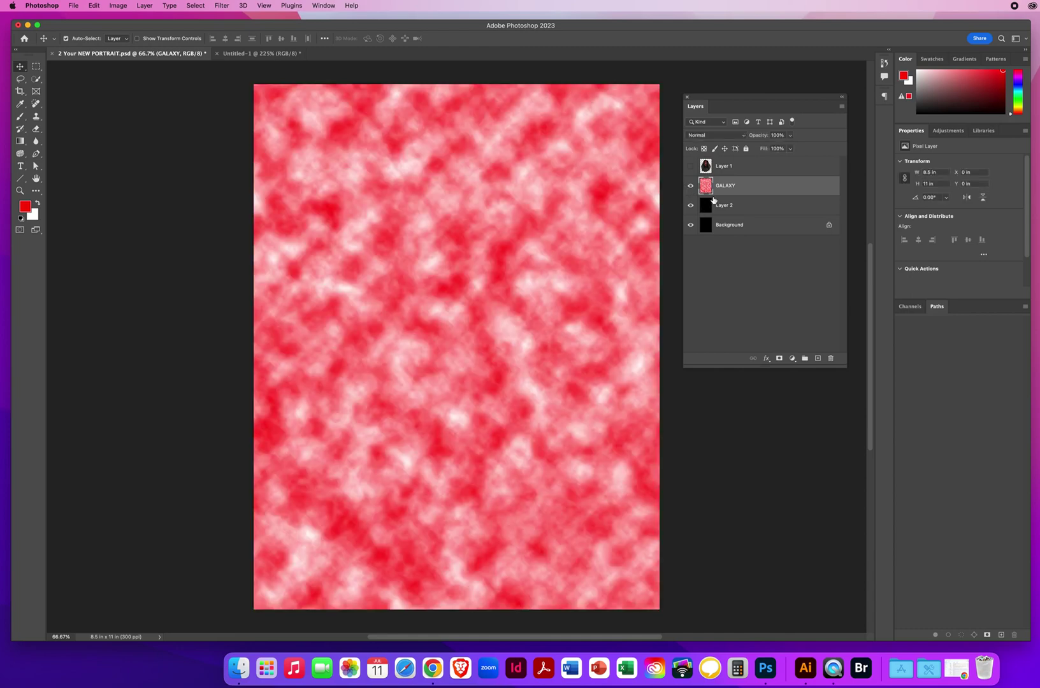
click(709, 136)
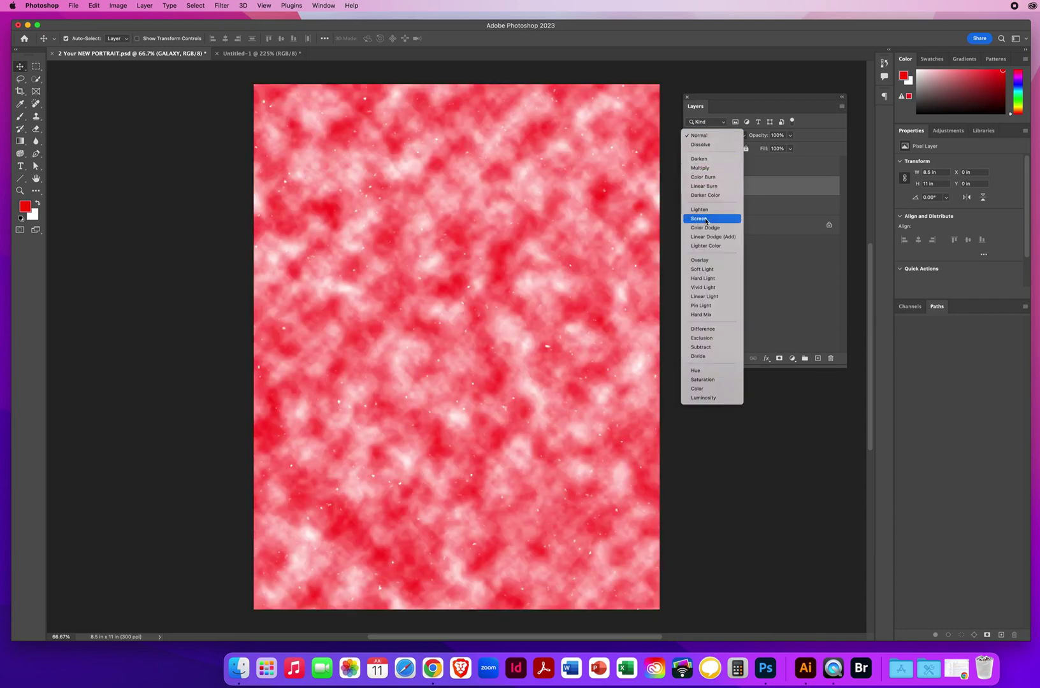
click(705, 220)
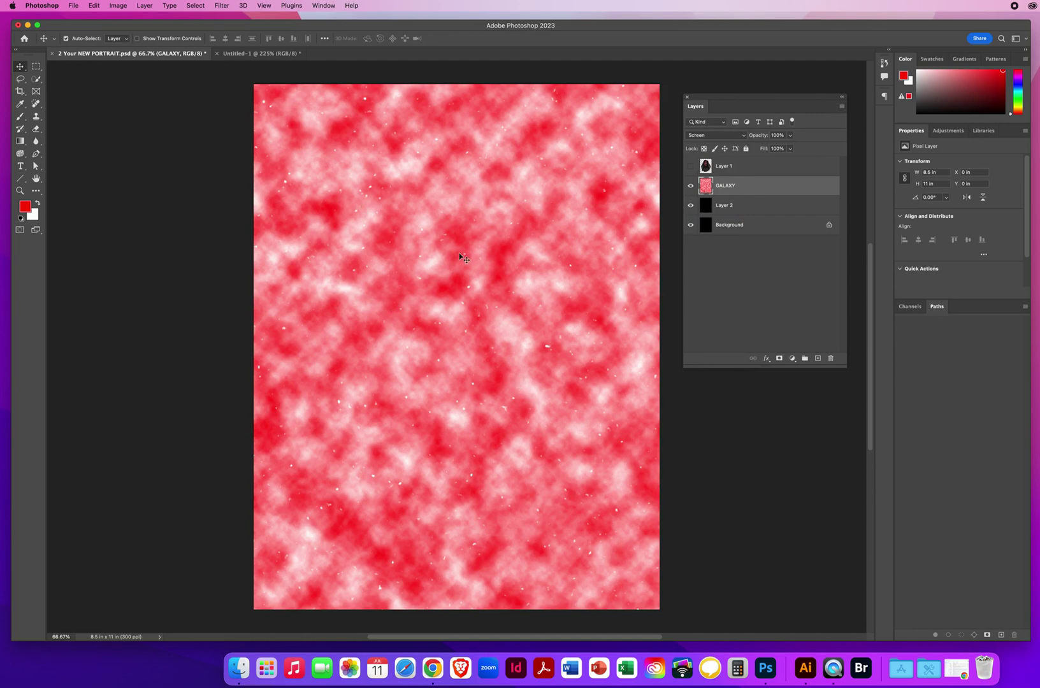
- Change the foreground colour from red to a dark green, about #027e14
click(26, 208)
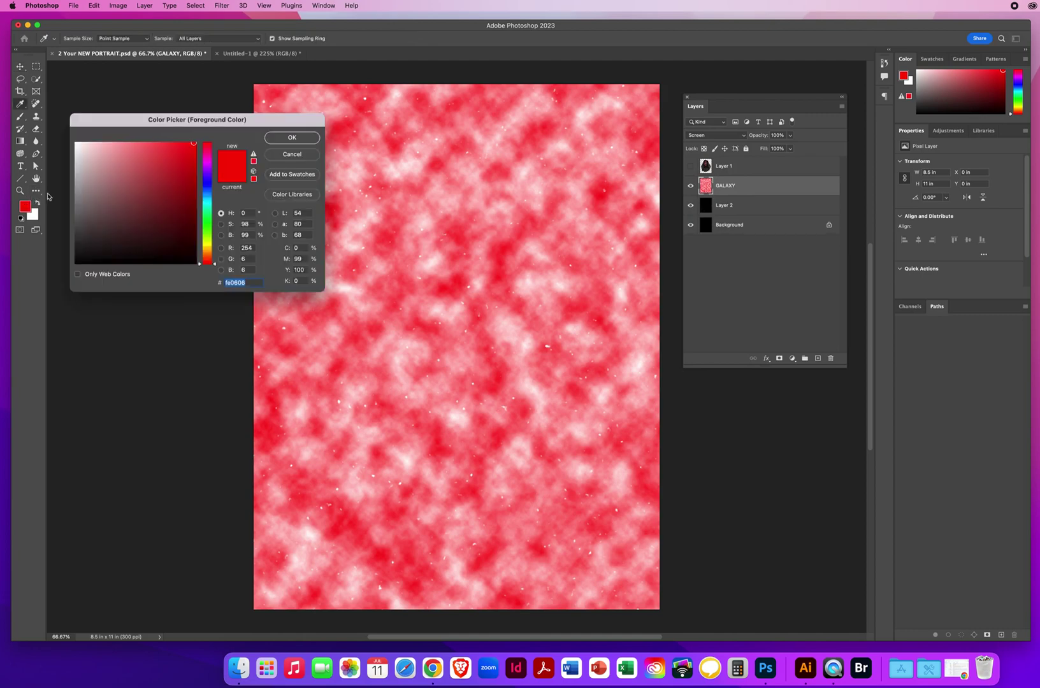
drag(205, 149, 209, 223)
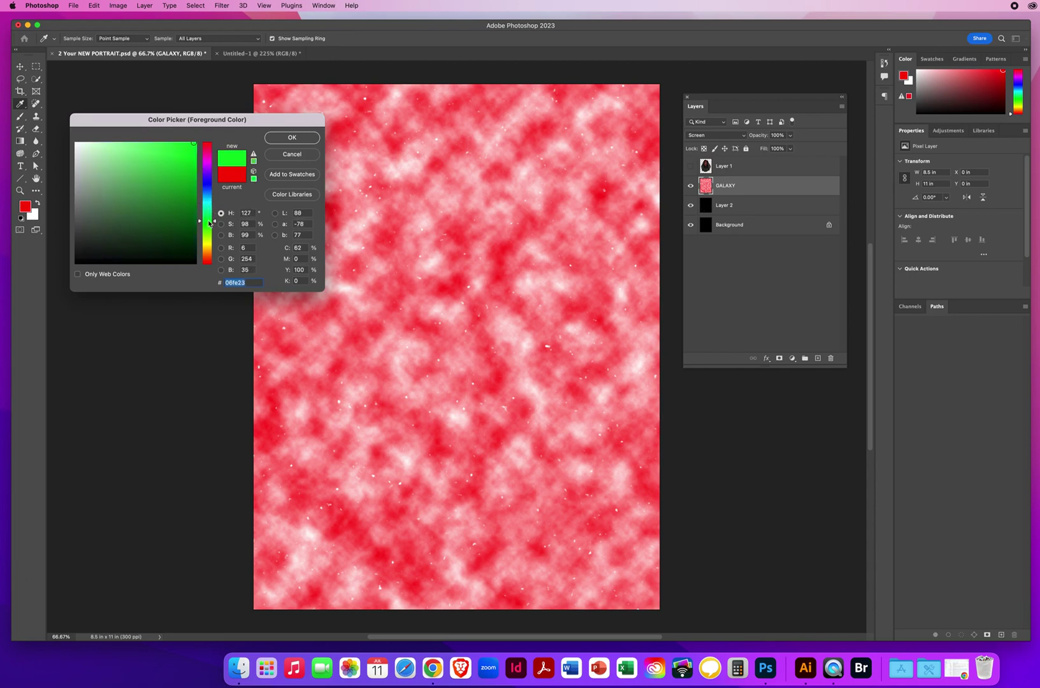
drag(169, 160, 193, 204)
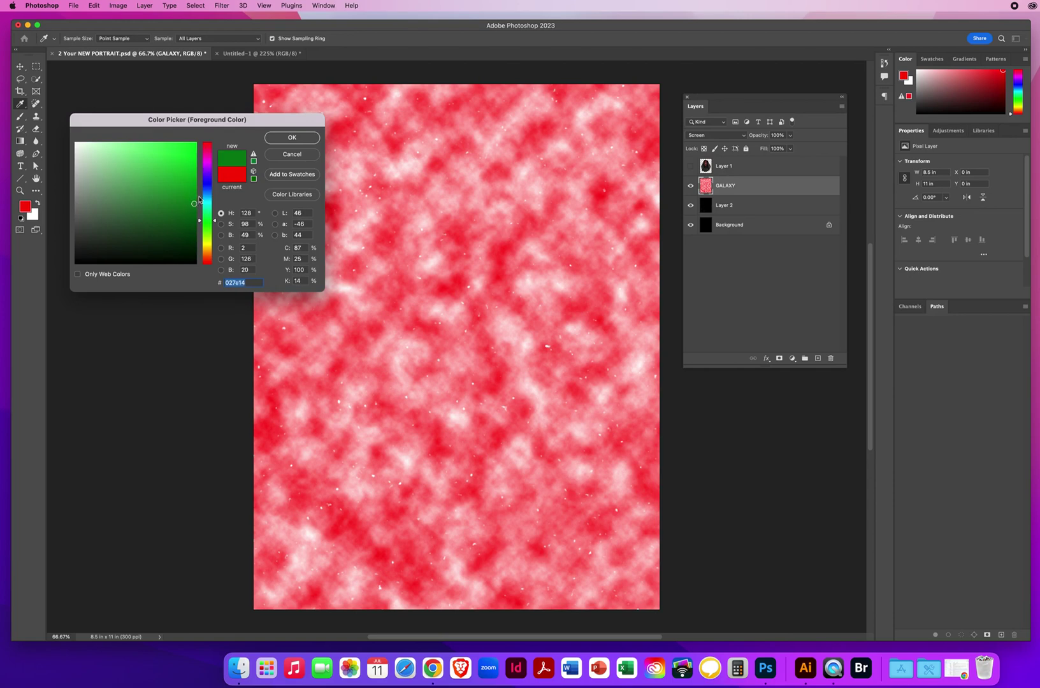
click(280, 139)
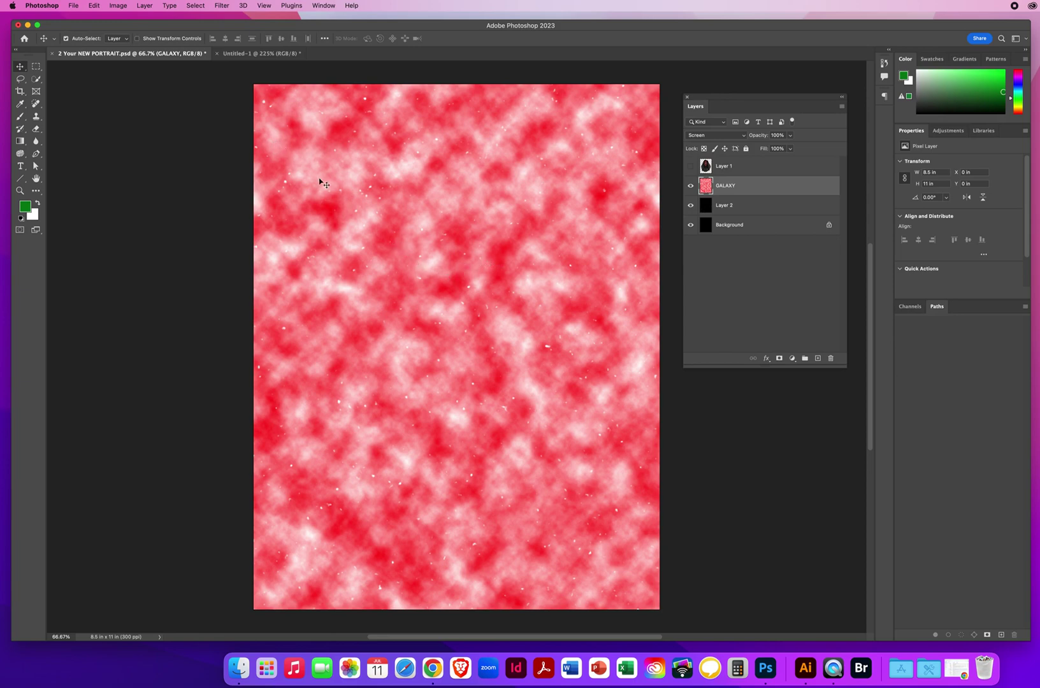
- Apply Difference Clouds to GALAXY five times until red, magenta, green and blue mix
click(221, 5)
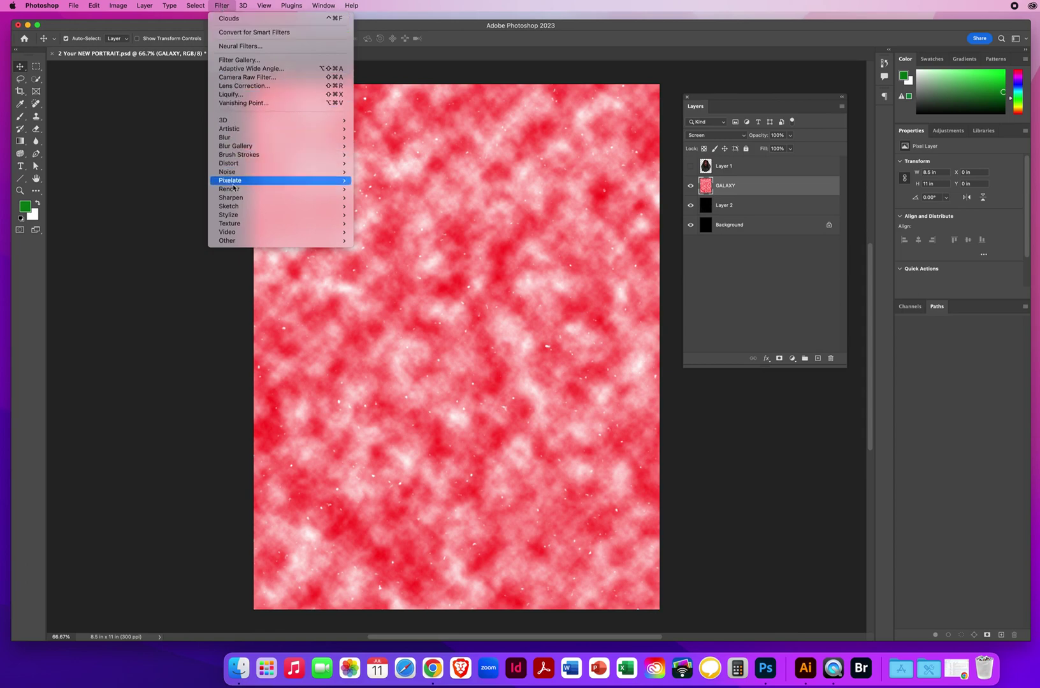
mouse_move(229, 191)
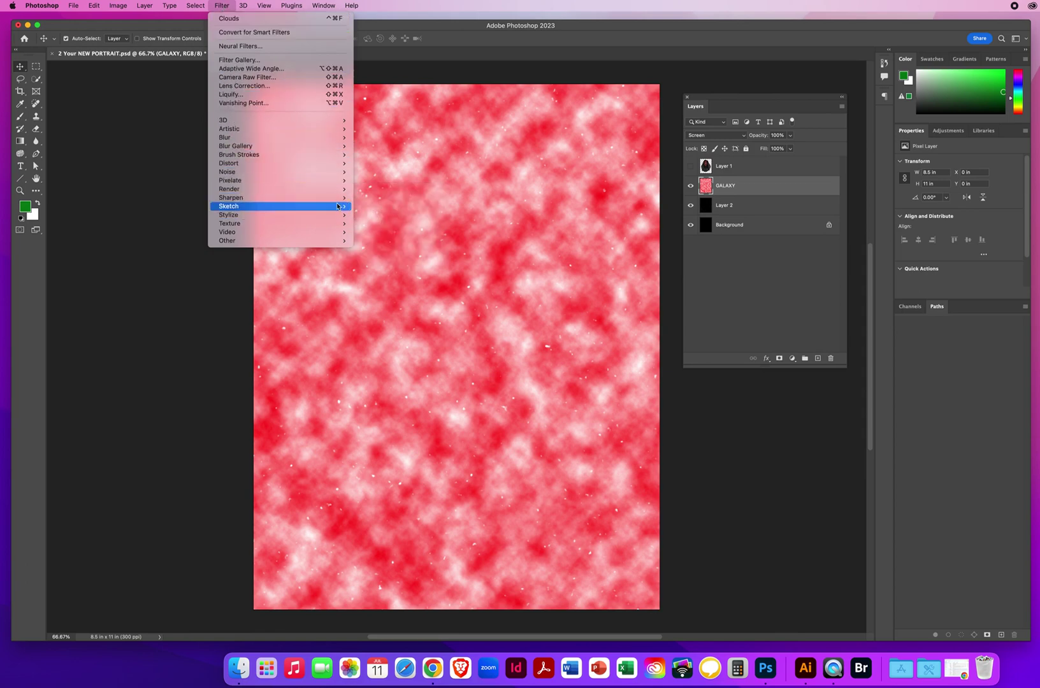
mouse_move(317, 199)
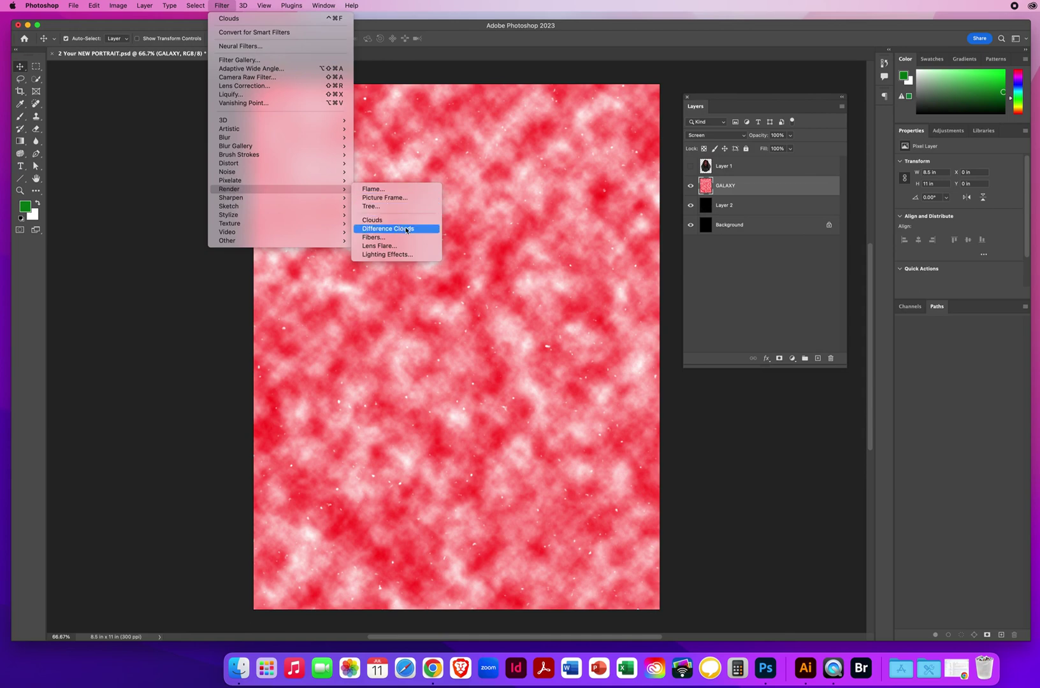
click(403, 230)
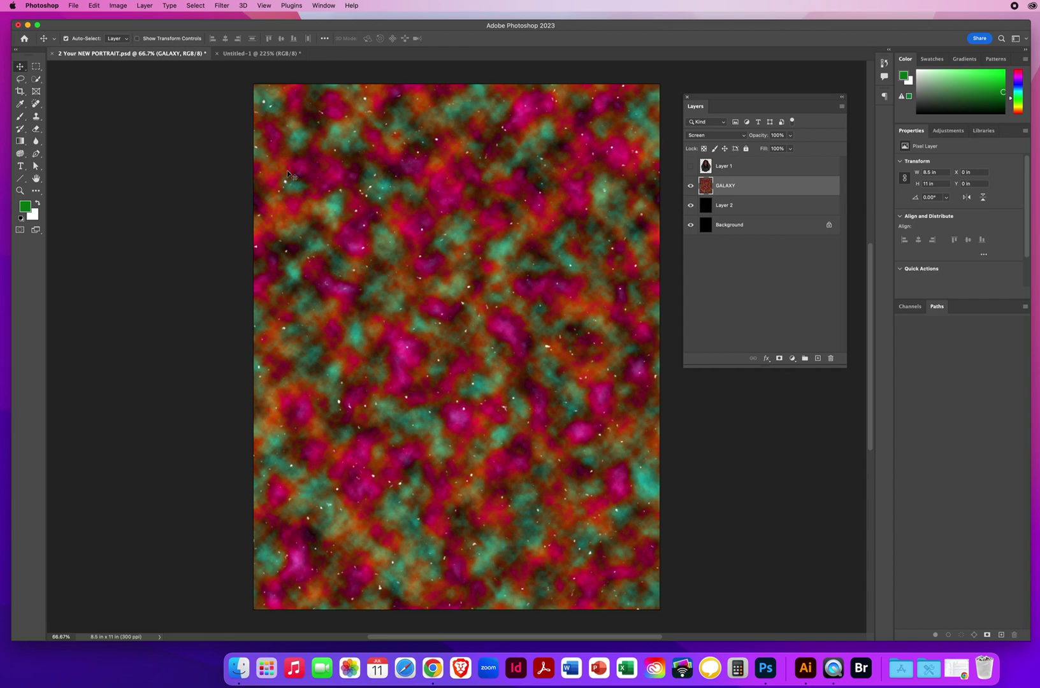
click(222, 6)
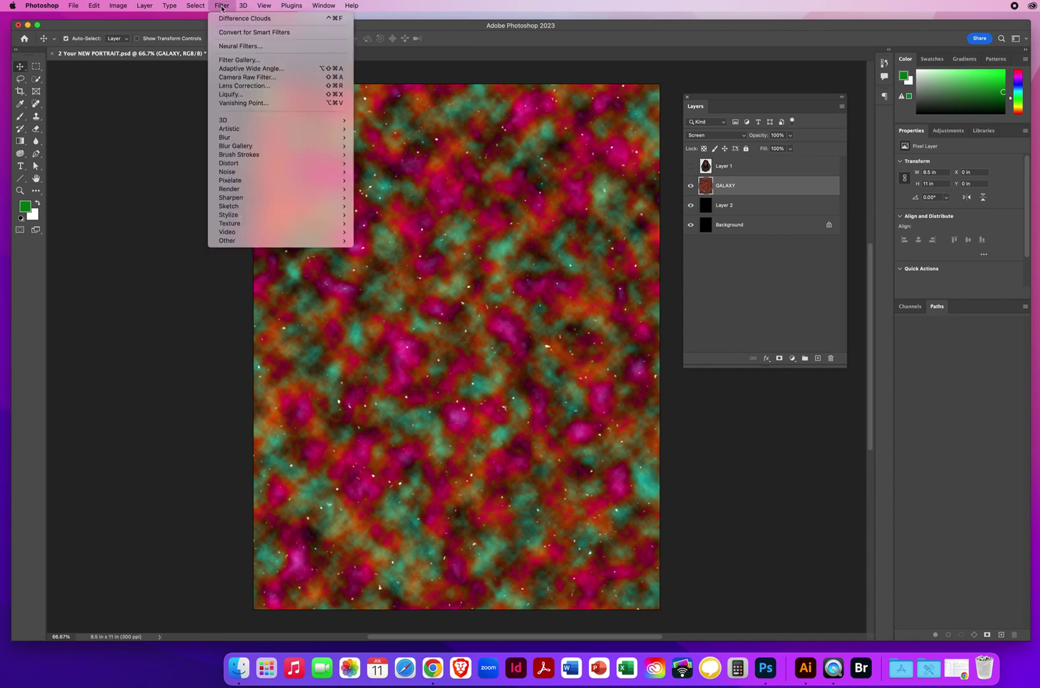
click(226, 19)
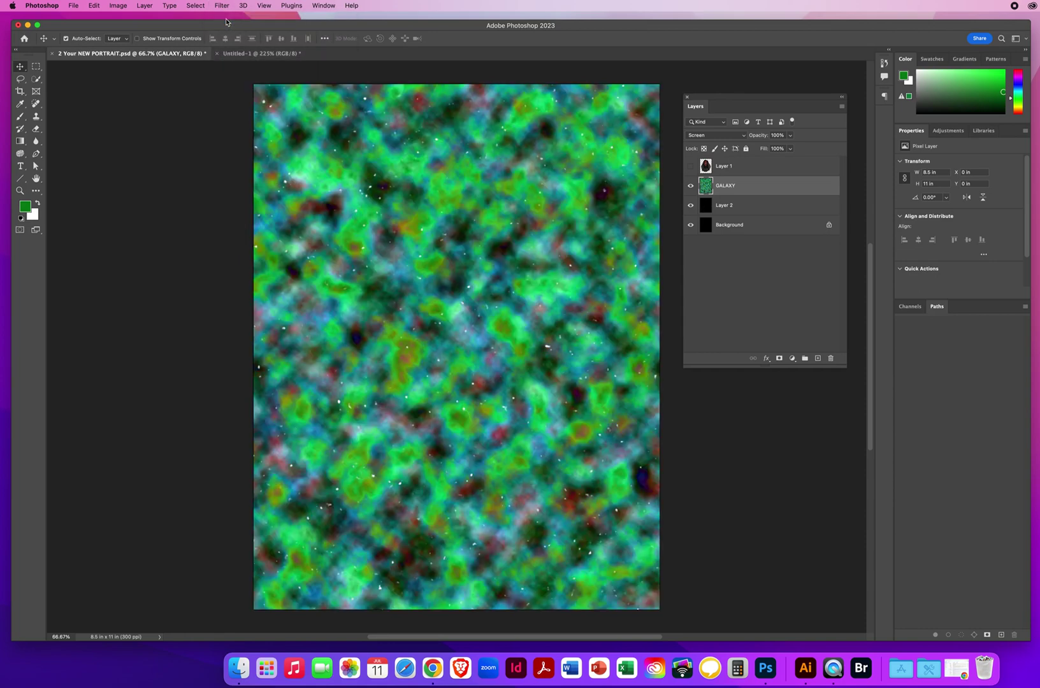
click(220, 6)
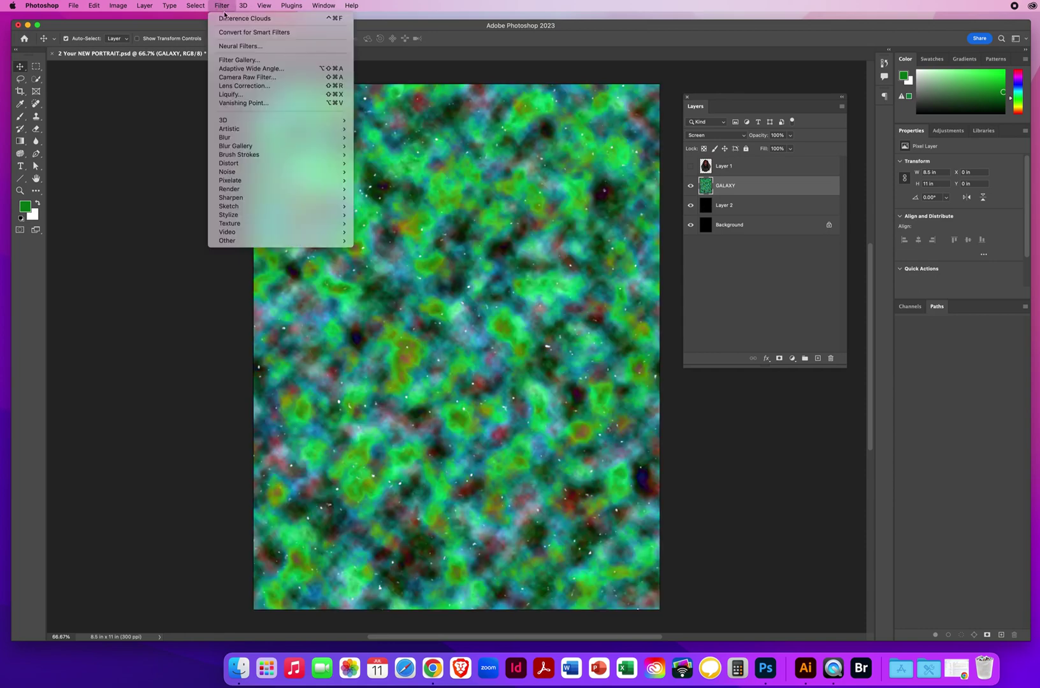
click(225, 21)
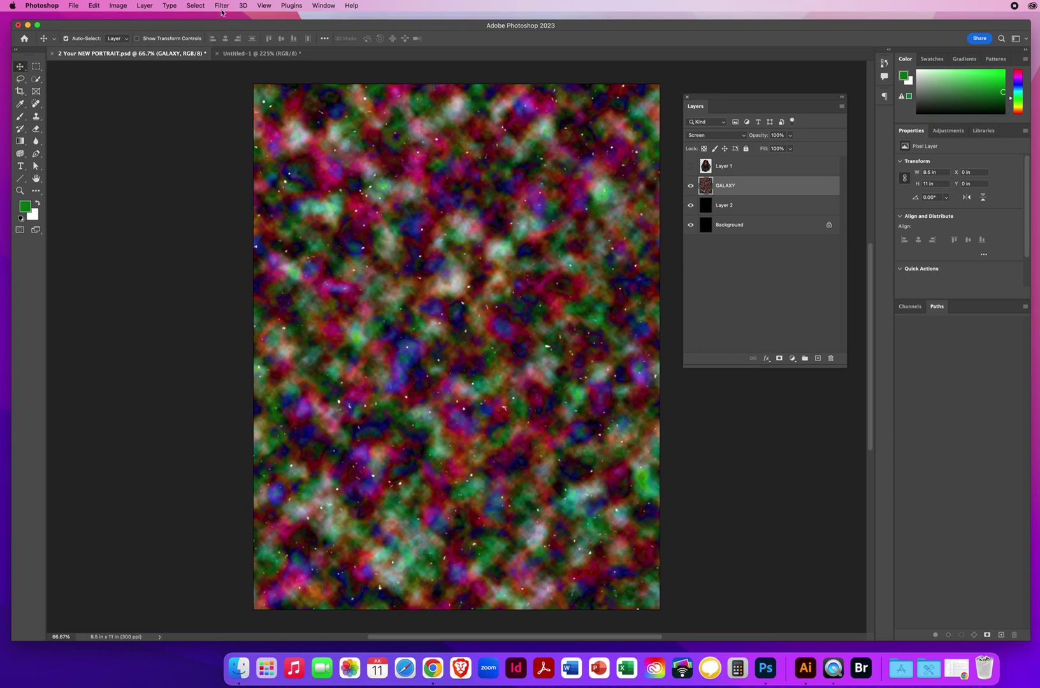
click(220, 7)
click(226, 19)
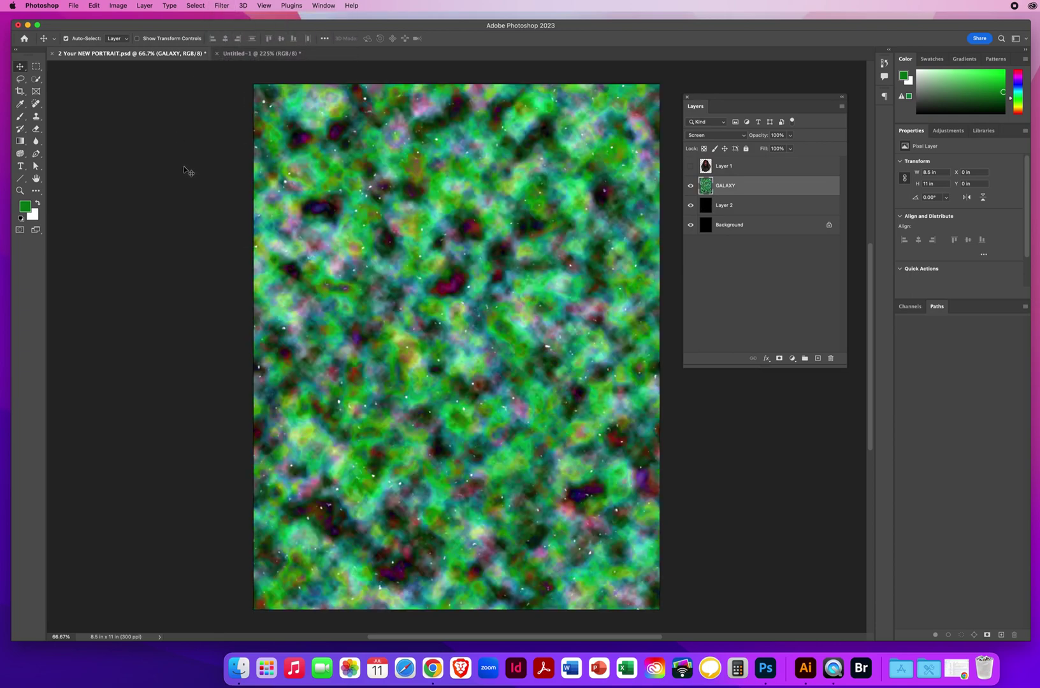
click(221, 6)
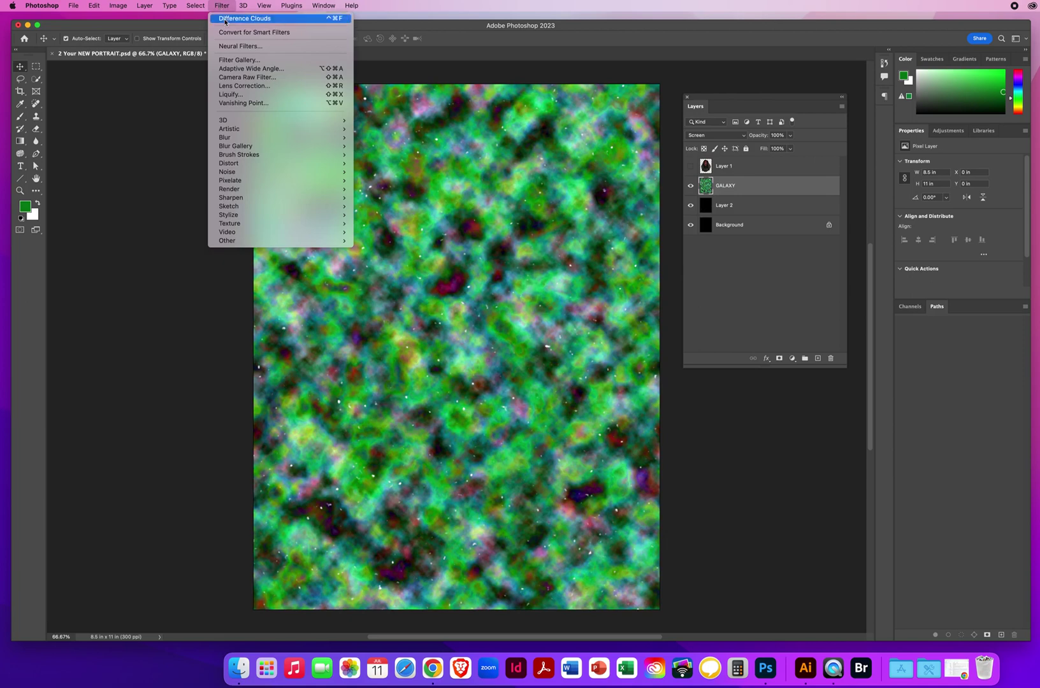
click(225, 19)
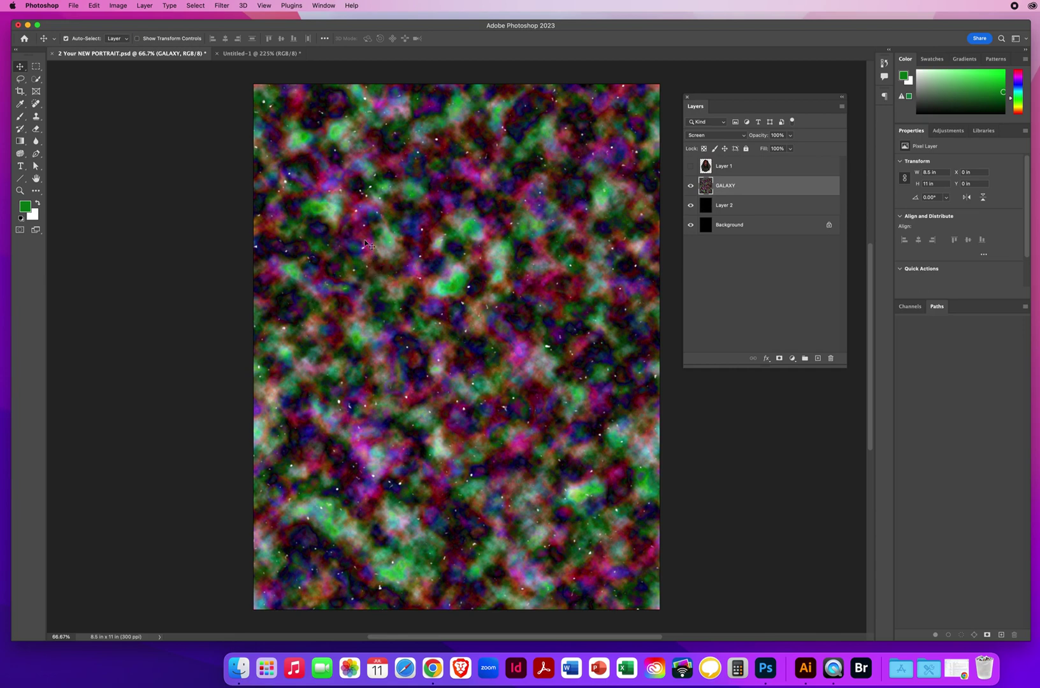
- Scale the GALAXY layer up to about 253%, roughly 21.55 × 27.89 in
click(20, 191)
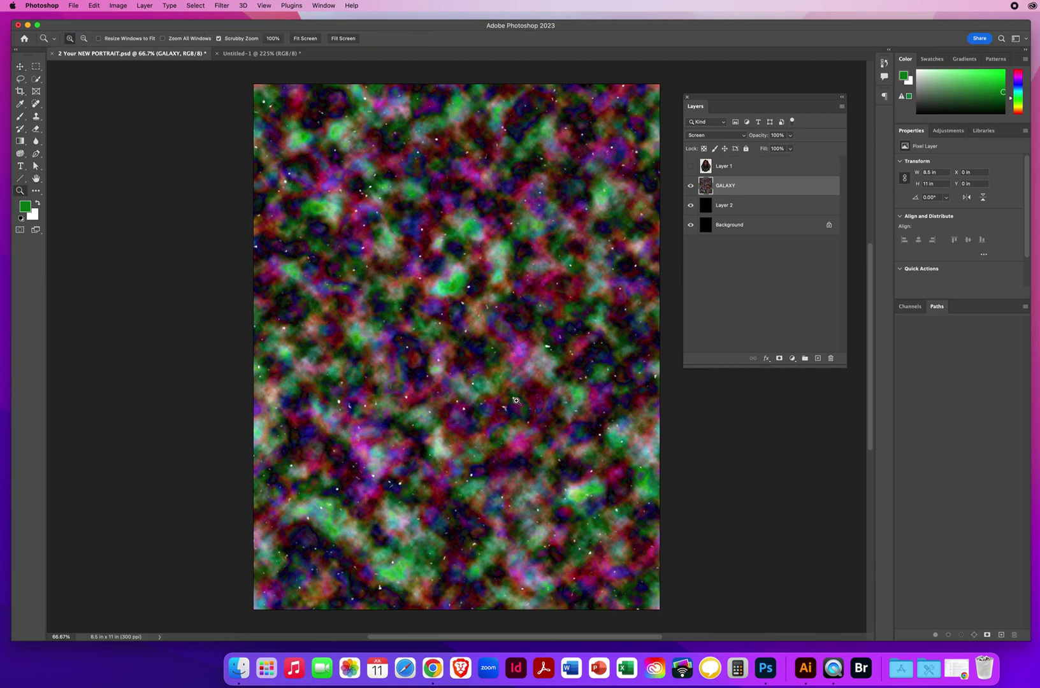
drag(472, 325, 446, 331)
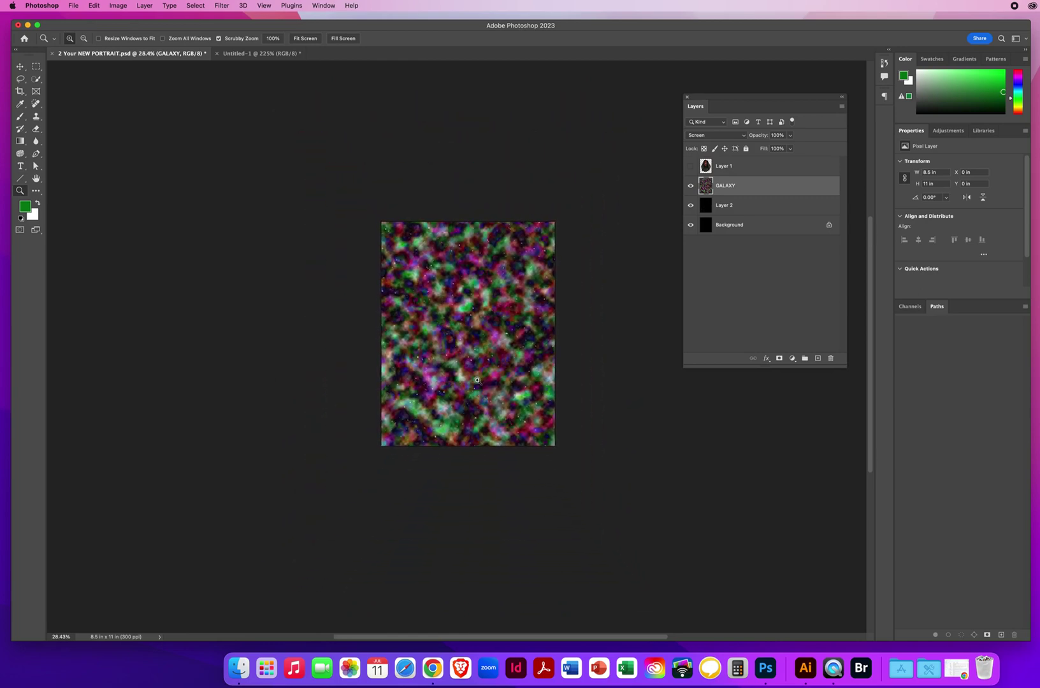
click(20, 67)
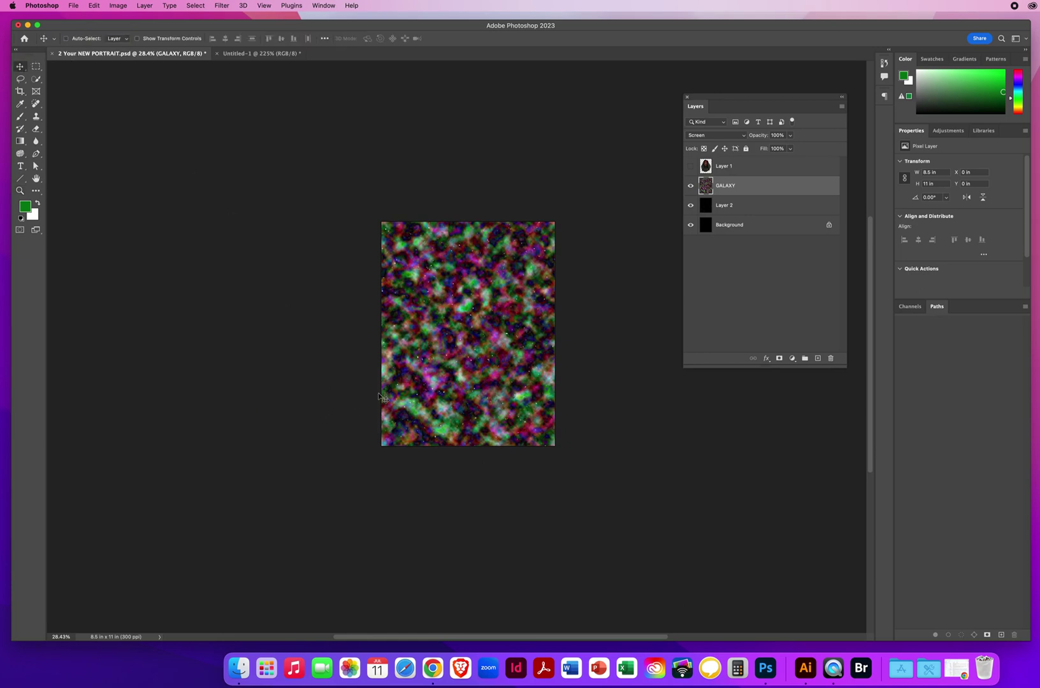
key(super+t)
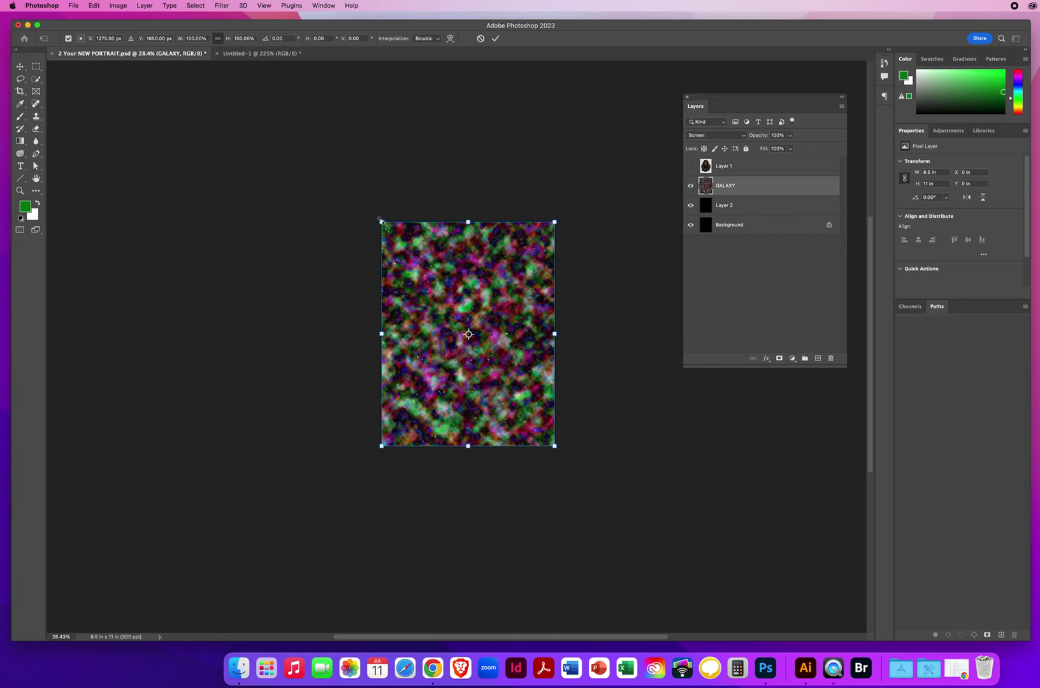
drag(381, 221, 159, 120)
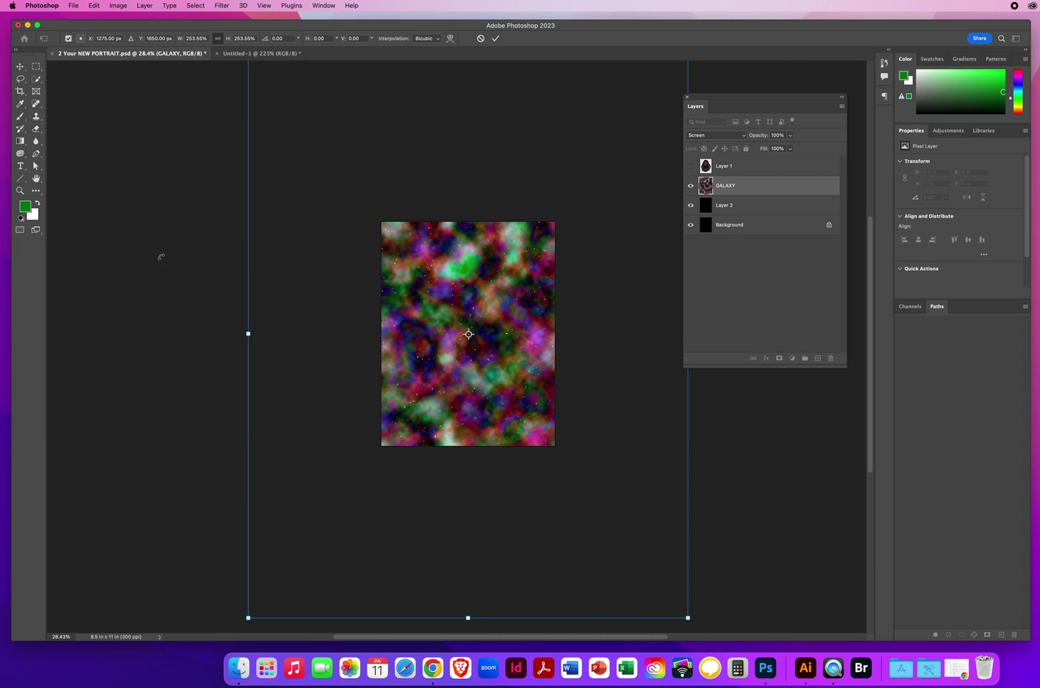
key(Return)
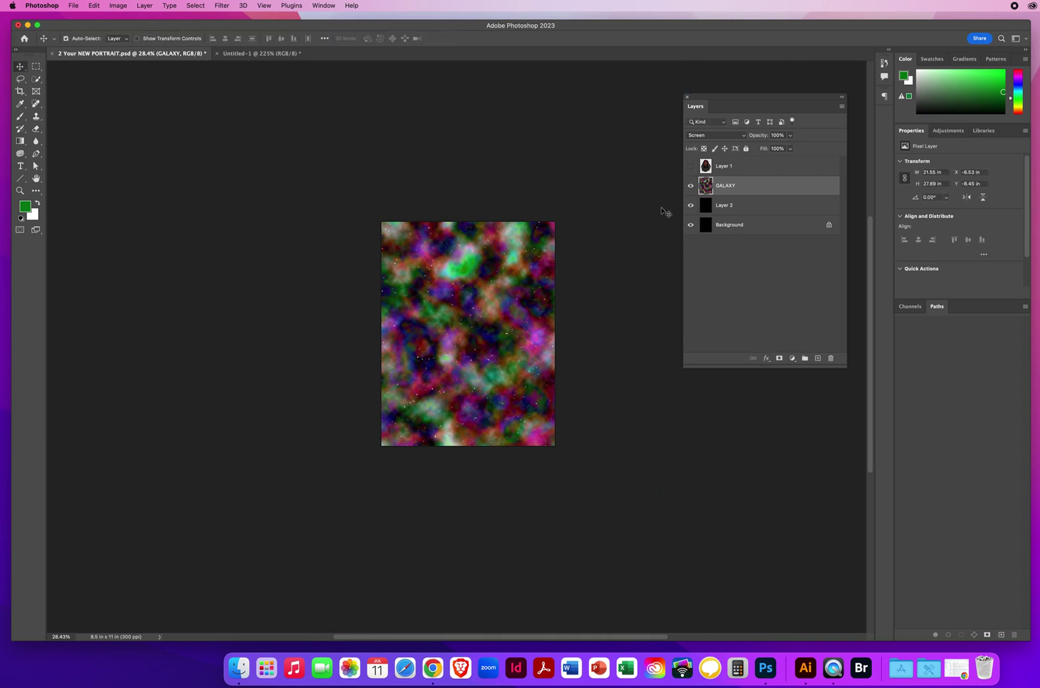
- Make Layer 1 visible and move GALAXY right to about X −2.11, Y −7.21 in
click(690, 167)
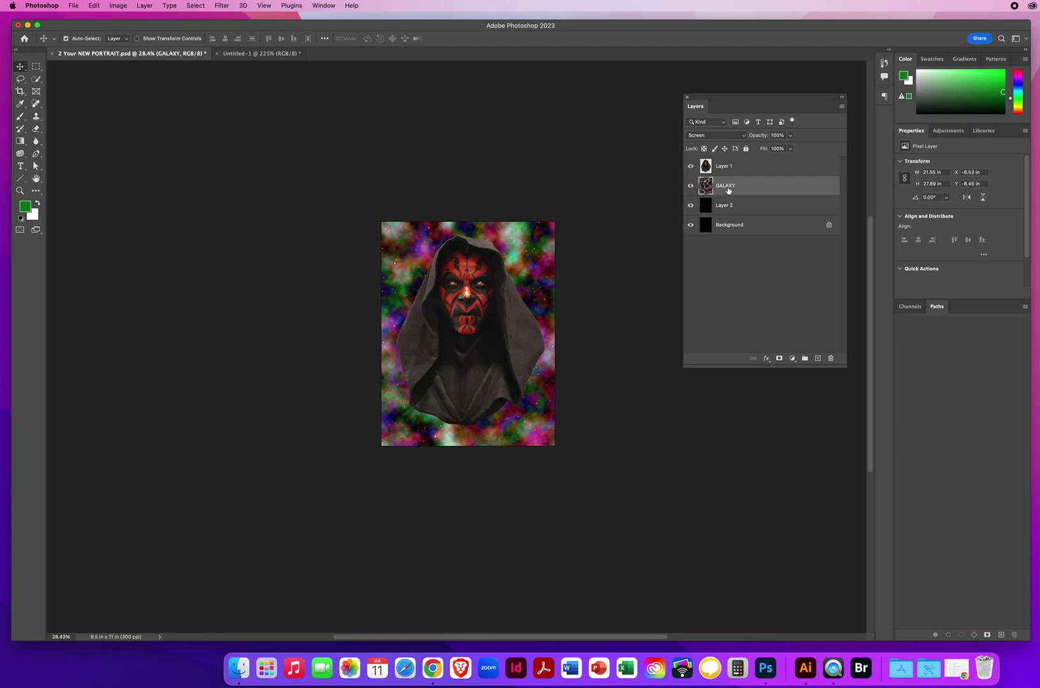
drag(417, 246, 498, 276)
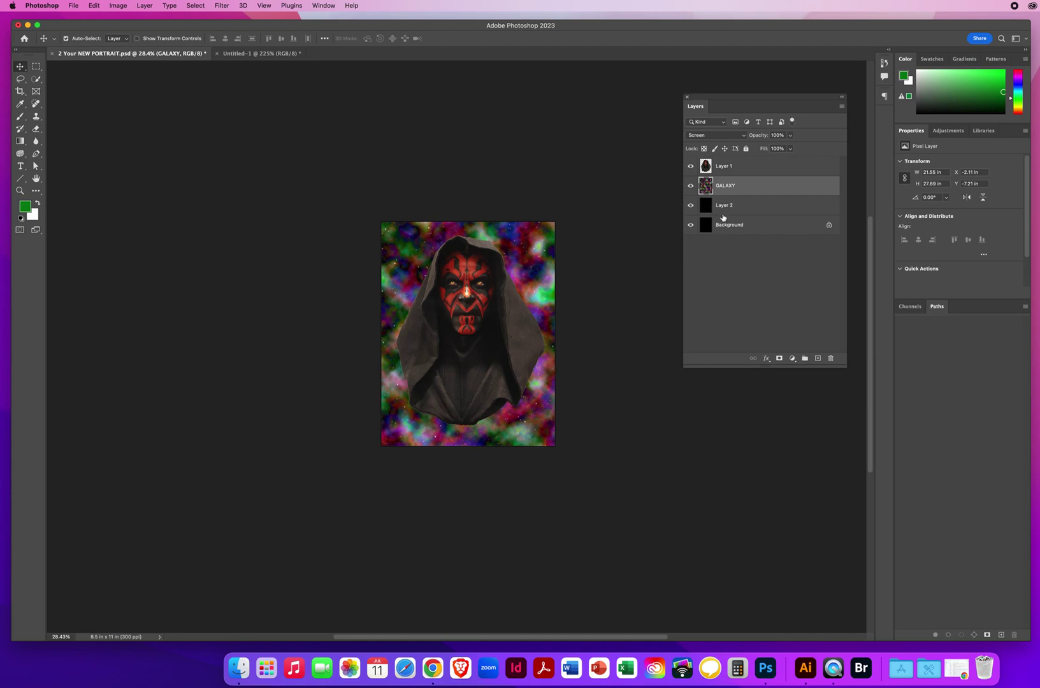
- Add a white layer mask to GALAXY, test a large black brush stroke, then undo it
click(779, 359)
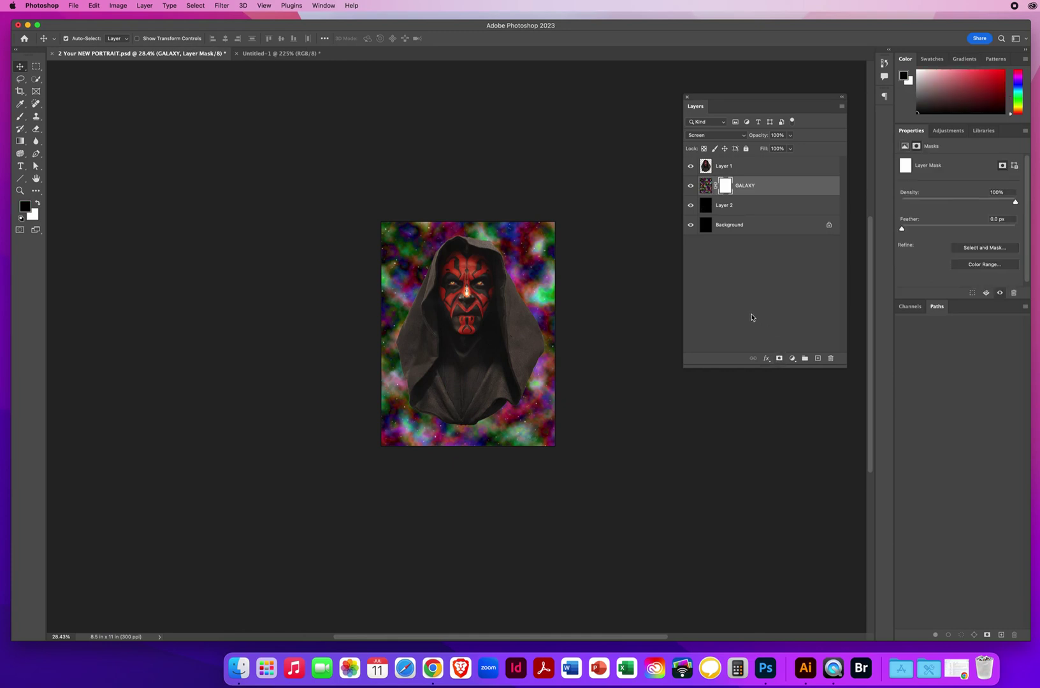
key(x)
key(x)
click(19, 117)
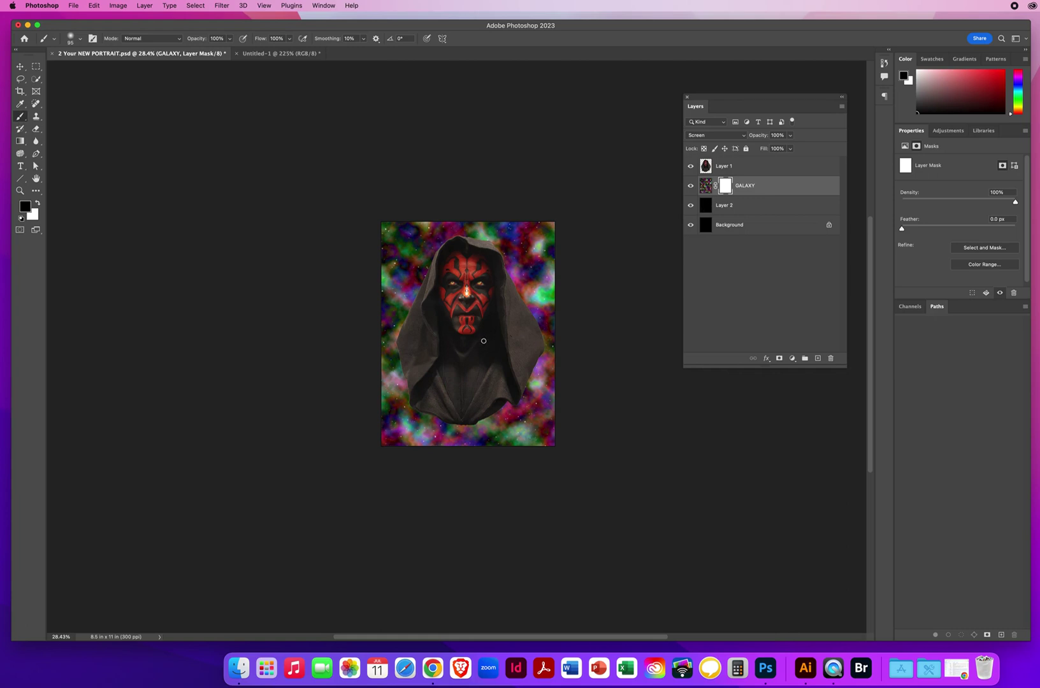
drag(484, 341, 533, 340)
mouse_move(499, 246)
mouse_down()
mouse_move(566, 225)
mouse_move(559, 232)
mouse_move(653, 360)
mouse_up()
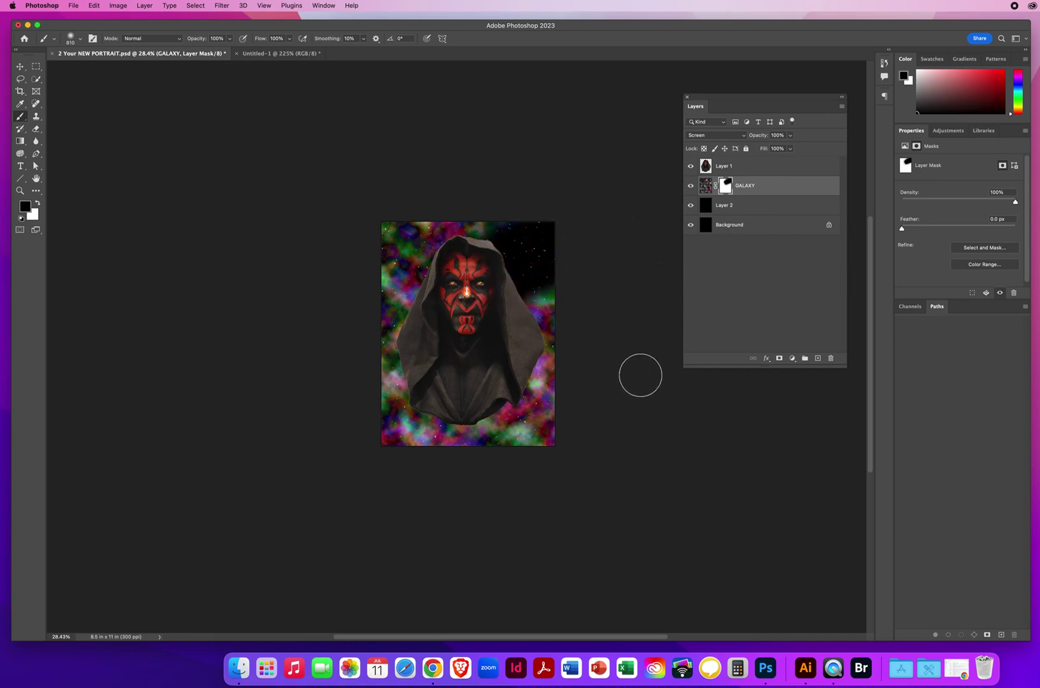
click(93, 5)
click(97, 19)
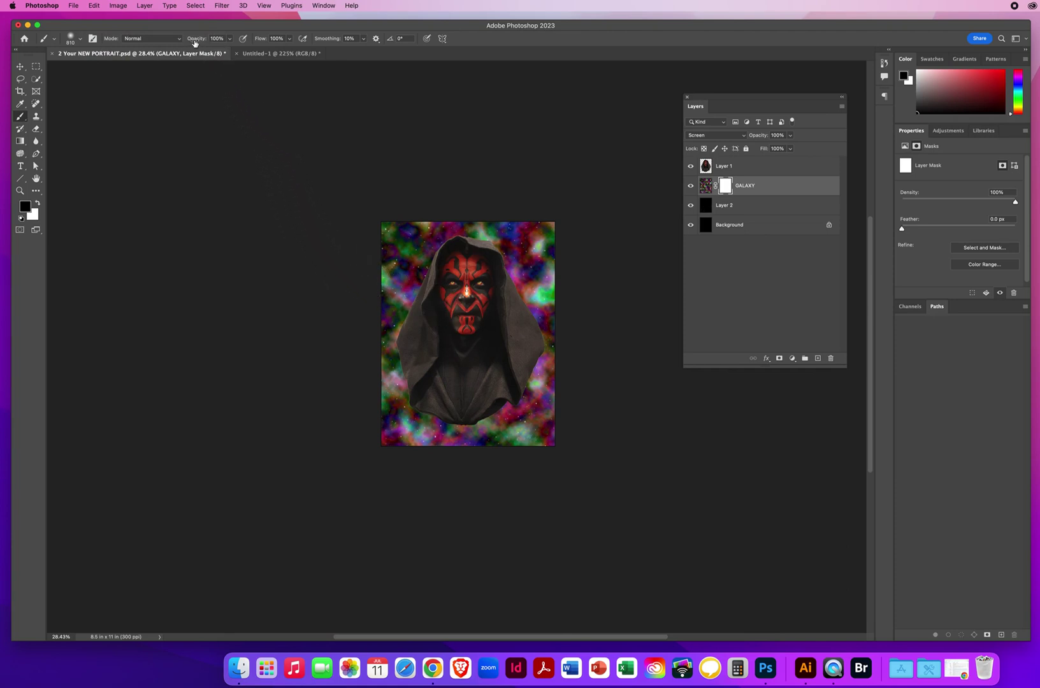
- Lower brush opacity to 29% and paint black on the mask around the face and hood
click(225, 38)
click(230, 40)
drag(232, 51, 199, 52)
click(392, 163)
drag(603, 241, 463, 323)
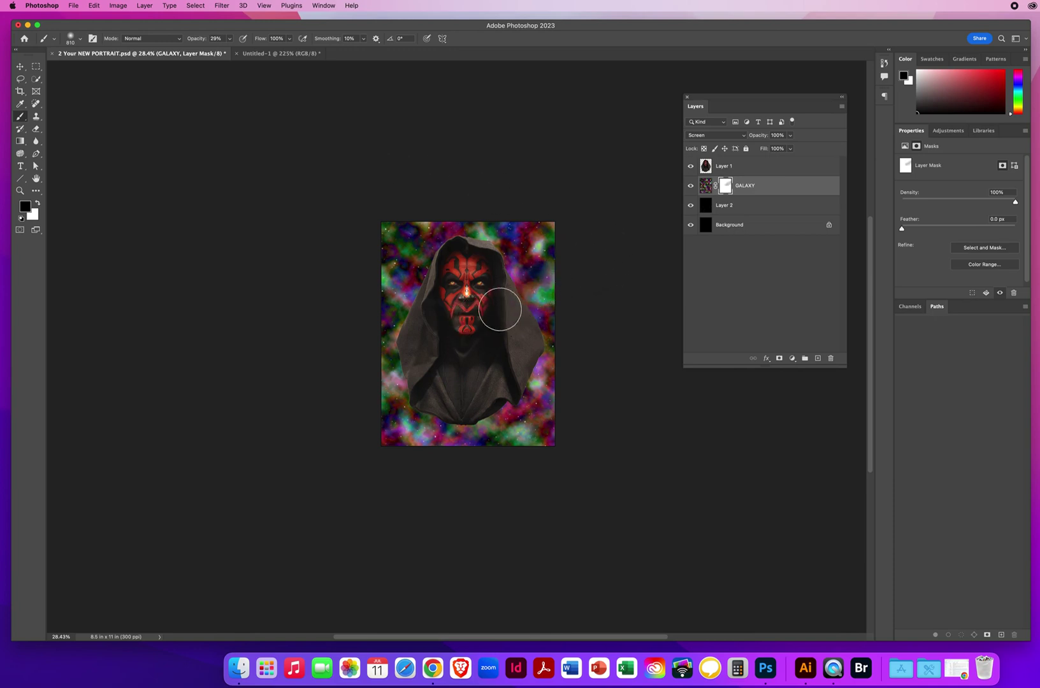
mouse_move(579, 255)
mouse_down()
mouse_move(542, 294)
mouse_move(448, 325)
mouse_up()
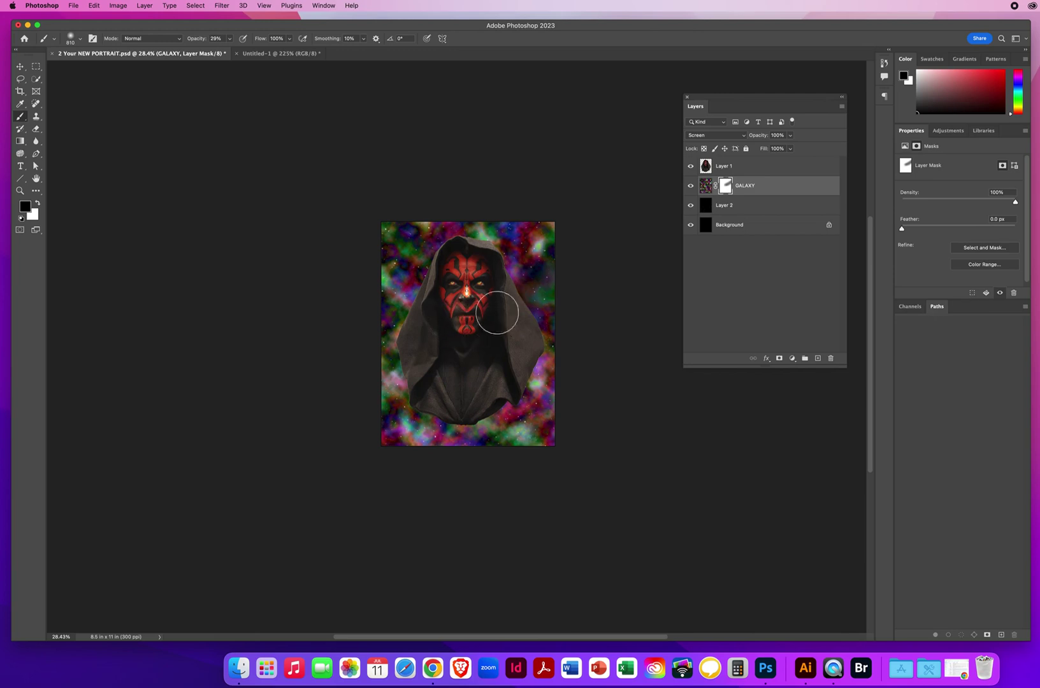
mouse_move(541, 287)
mouse_down()
mouse_move(442, 325)
mouse_move(516, 318)
mouse_move(533, 300)
mouse_move(492, 248)
mouse_move(498, 208)
mouse_move(482, 417)
mouse_move(464, 329)
mouse_move(375, 221)
mouse_move(437, 289)
mouse_move(419, 274)
mouse_move(418, 234)
mouse_move(465, 244)
mouse_move(459, 263)
mouse_move(441, 238)
mouse_move(448, 229)
mouse_move(507, 388)
mouse_move(494, 334)
mouse_move(511, 265)
mouse_move(510, 354)
mouse_move(482, 390)
mouse_move(535, 409)
mouse_move(551, 450)
mouse_move(413, 396)
mouse_move(427, 385)
mouse_move(440, 426)
mouse_move(534, 226)
mouse_move(557, 241)
mouse_move(470, 375)
mouse_move(433, 320)
mouse_move(437, 262)
mouse_move(385, 237)
mouse_move(407, 261)
mouse_move(479, 264)
mouse_move(484, 273)
mouse_move(484, 457)
mouse_move(503, 403)
mouse_move(522, 411)
mouse_move(507, 540)
mouse_up()
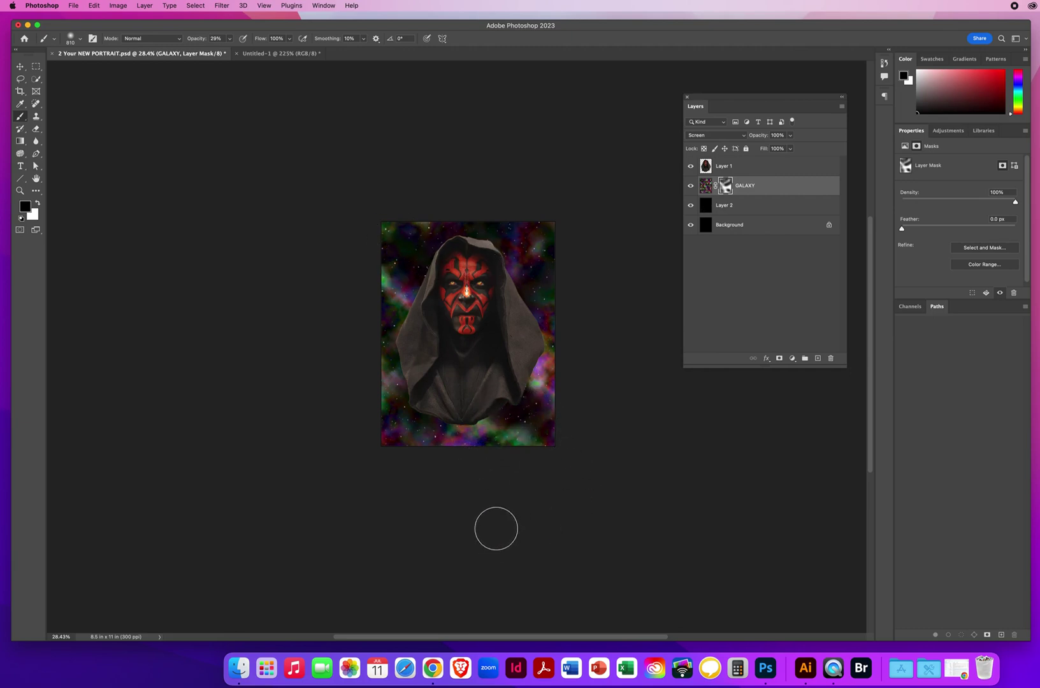
mouse_move(446, 230)
mouse_down()
mouse_move(468, 343)
mouse_move(480, 307)
mouse_move(425, 225)
mouse_move(438, 253)
mouse_move(423, 256)
mouse_move(424, 241)
mouse_move(436, 259)
mouse_up()
- Paint white on the mask to restore galaxy beside the hood and lower edge
key(x)
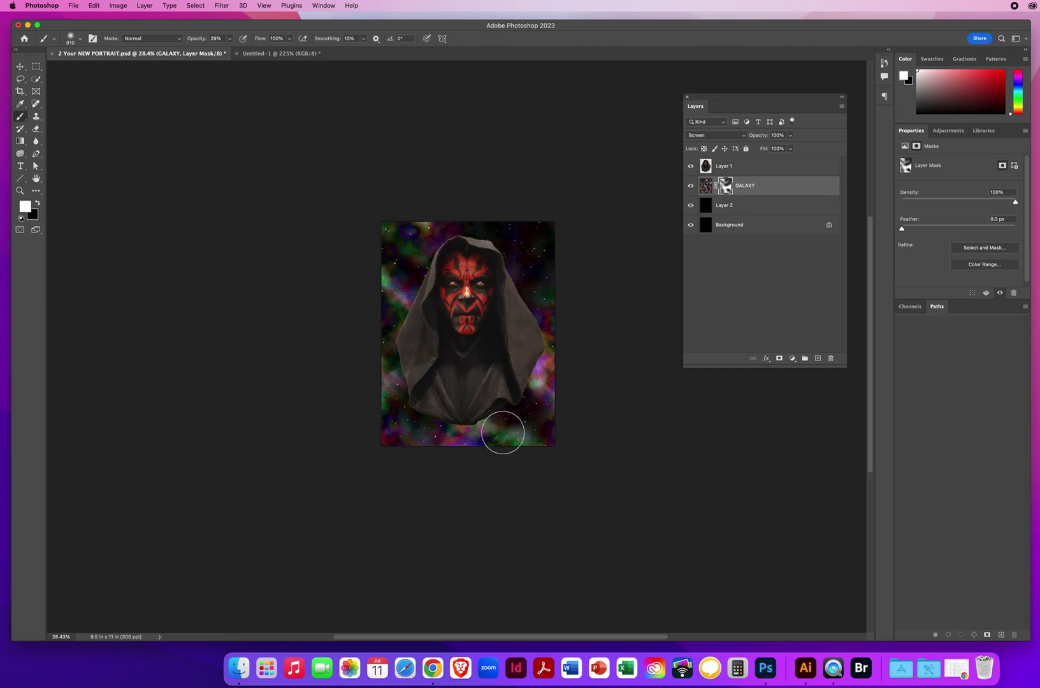
mouse_move(515, 288)
mouse_down()
mouse_move(514, 275)
mouse_move(538, 302)
mouse_move(510, 256)
mouse_up()
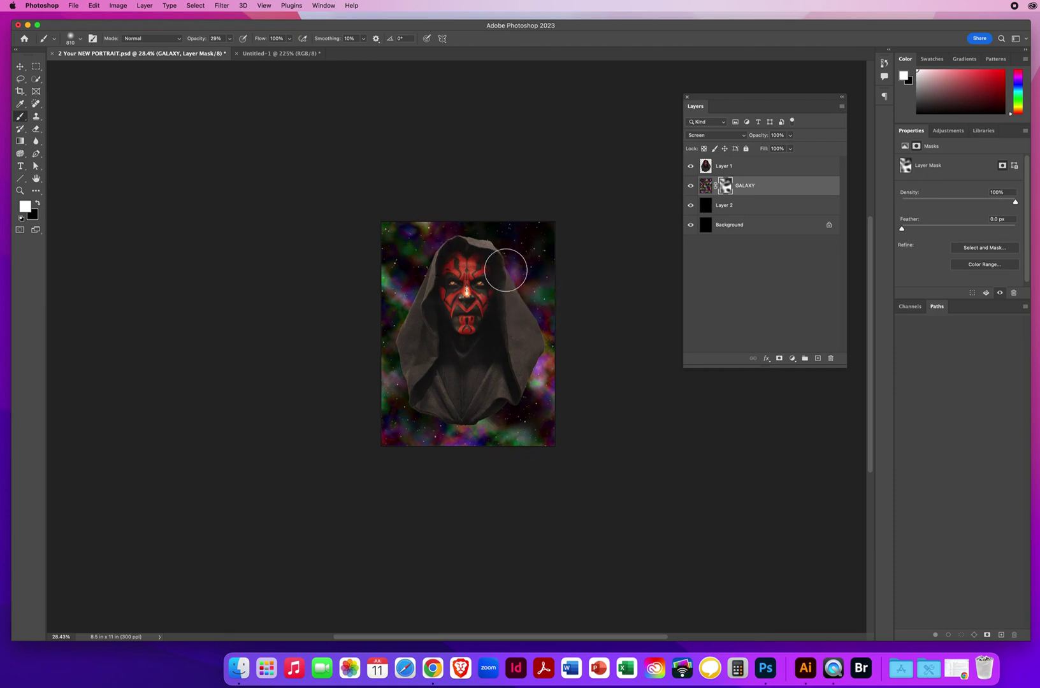
mouse_move(441, 388)
mouse_down()
mouse_move(387, 447)
mouse_move(424, 415)
mouse_move(397, 448)
mouse_move(423, 409)
mouse_move(412, 425)
mouse_move(399, 378)
mouse_move(361, 394)
mouse_move(392, 450)
mouse_move(427, 416)
mouse_move(459, 435)
mouse_move(397, 351)
mouse_up()
key(x)
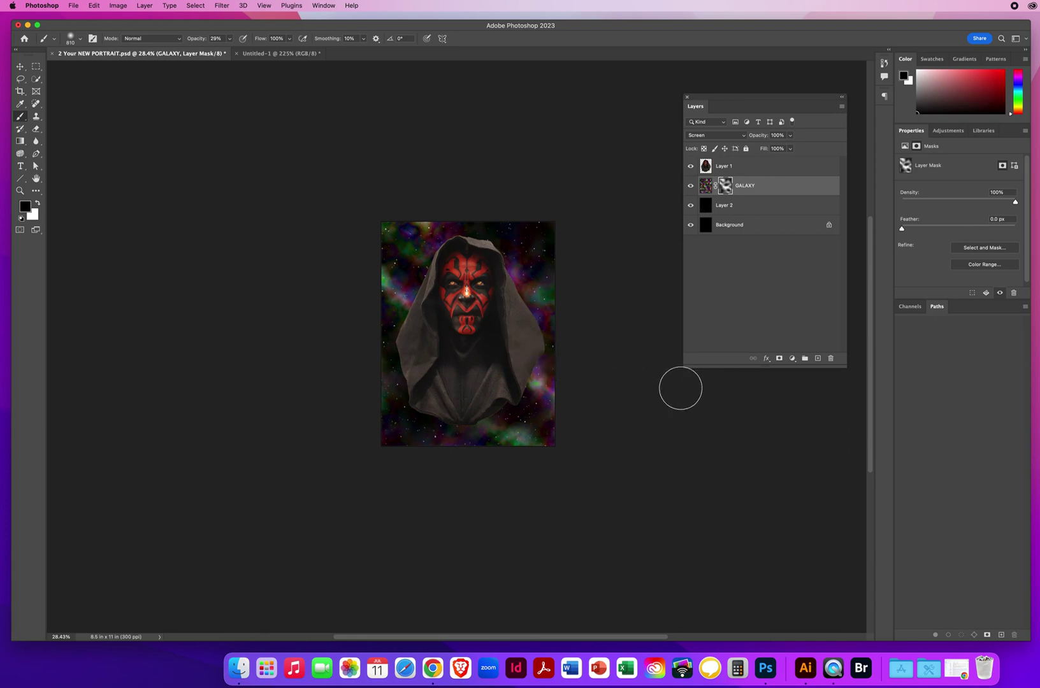
key(x)
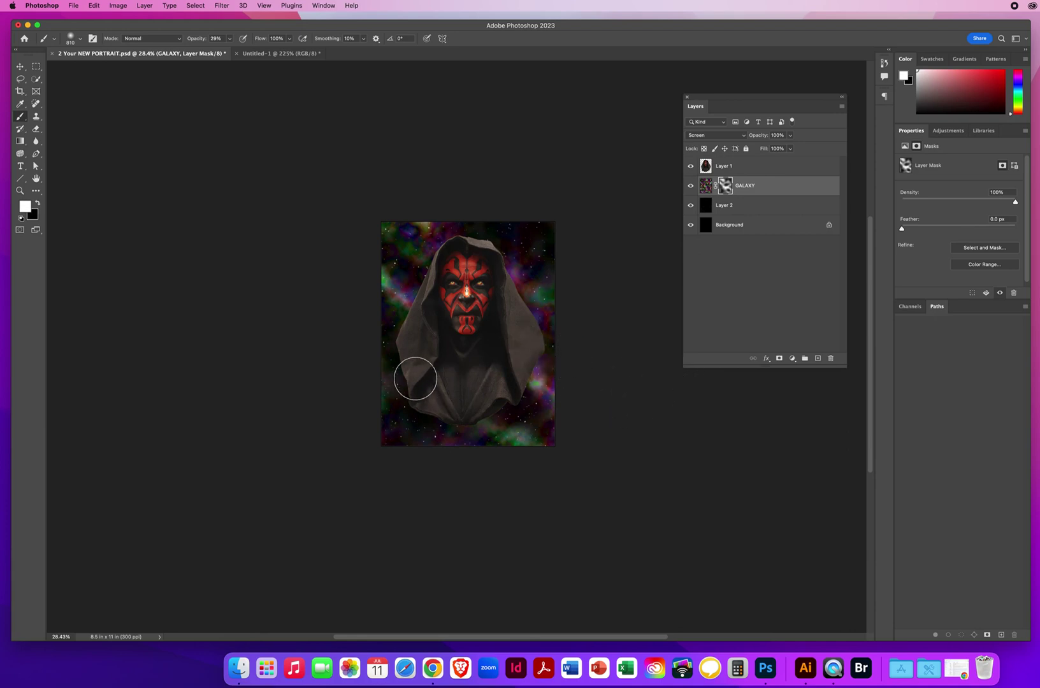
mouse_move(436, 412)
mouse_down()
mouse_move(420, 425)
mouse_move(481, 437)
mouse_move(477, 417)
mouse_up()
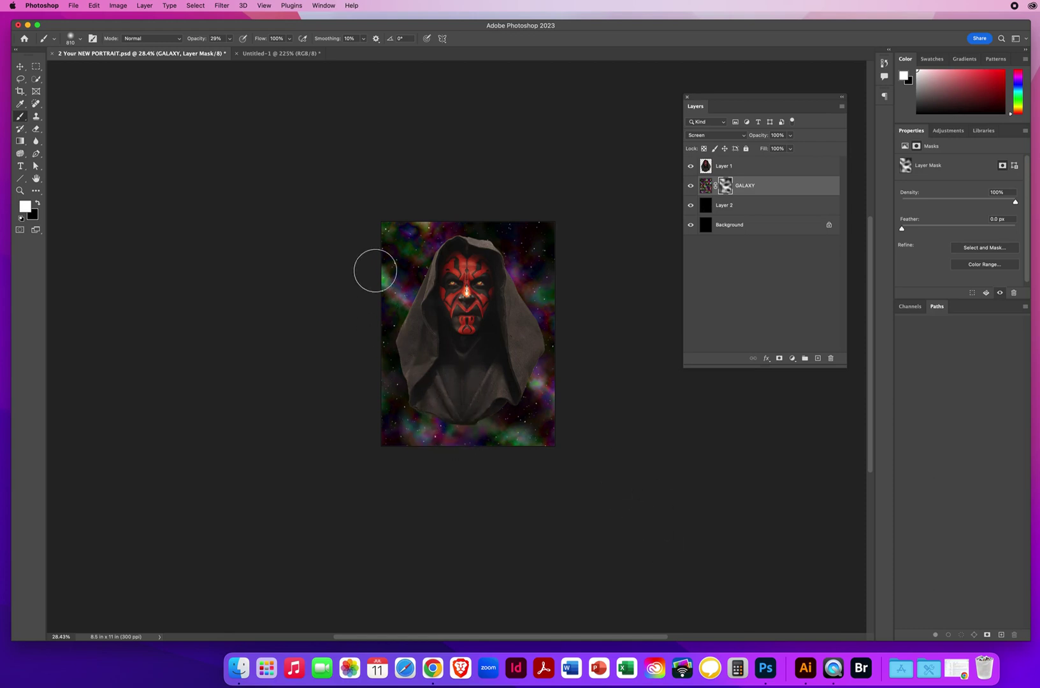
- Zoom in on the artwork, open Layer Style for Layer 1, and move the dialog aside
click(20, 67)
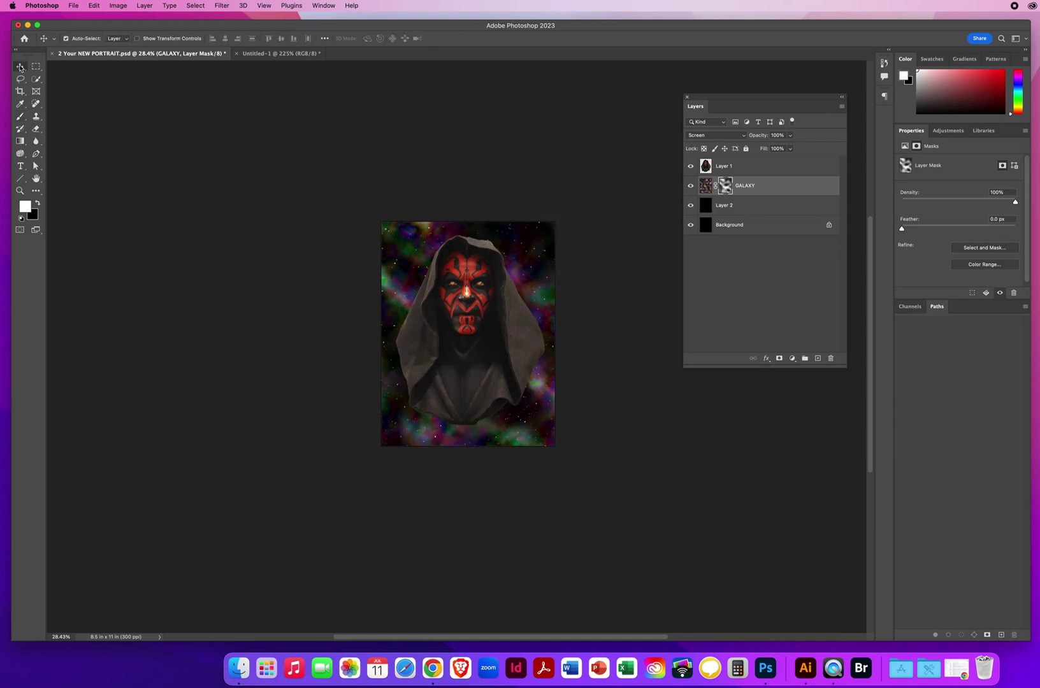
click(23, 193)
drag(462, 314, 490, 314)
click(20, 66)
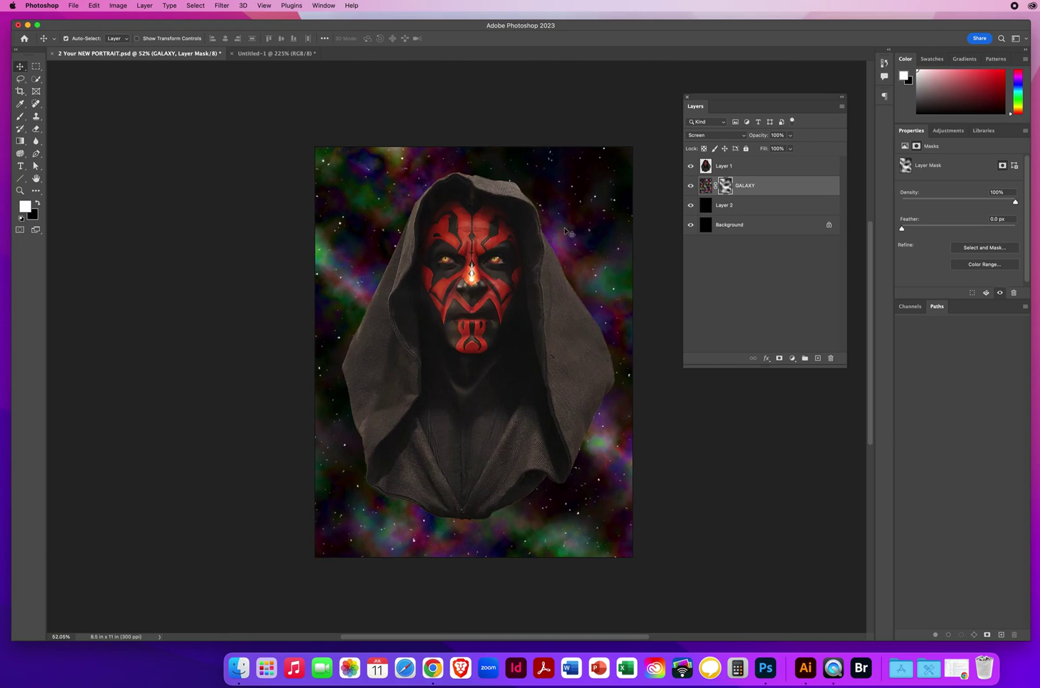
click(754, 168)
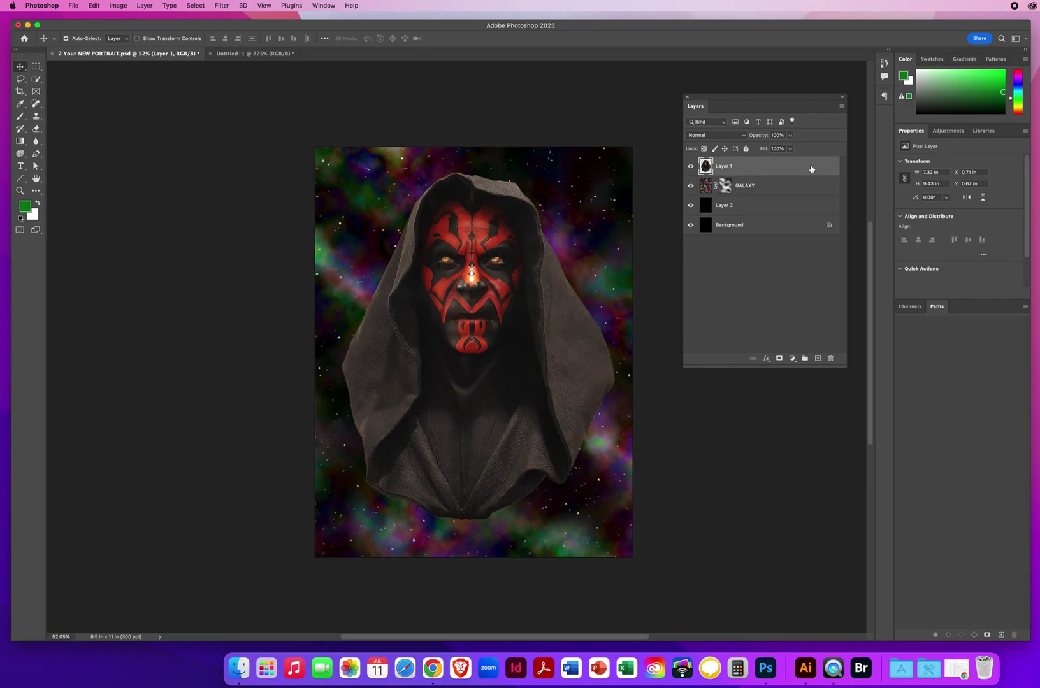
double_click(811, 168)
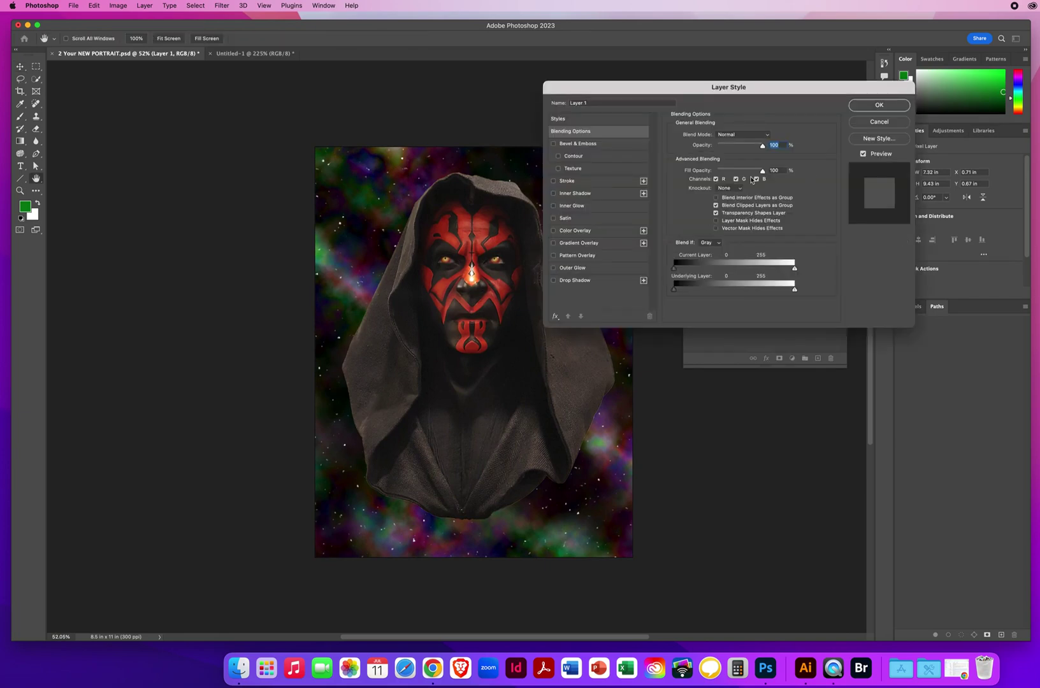
drag(573, 92, 654, 77)
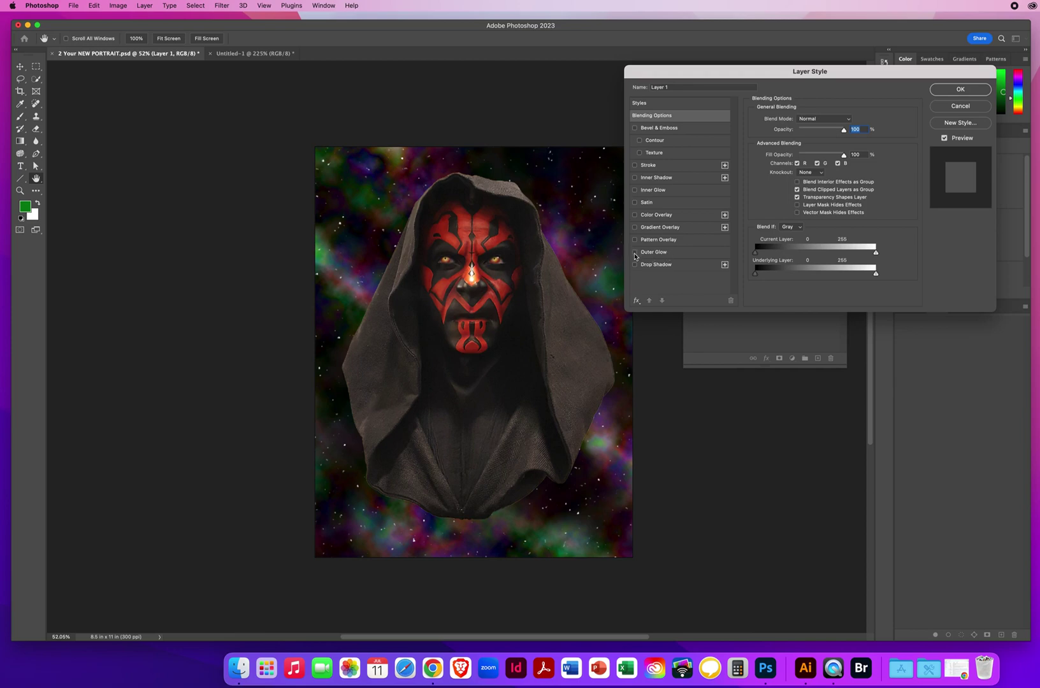
- Enable Outer Glow on the portrait with Multiply blending and a black colour
click(662, 253)
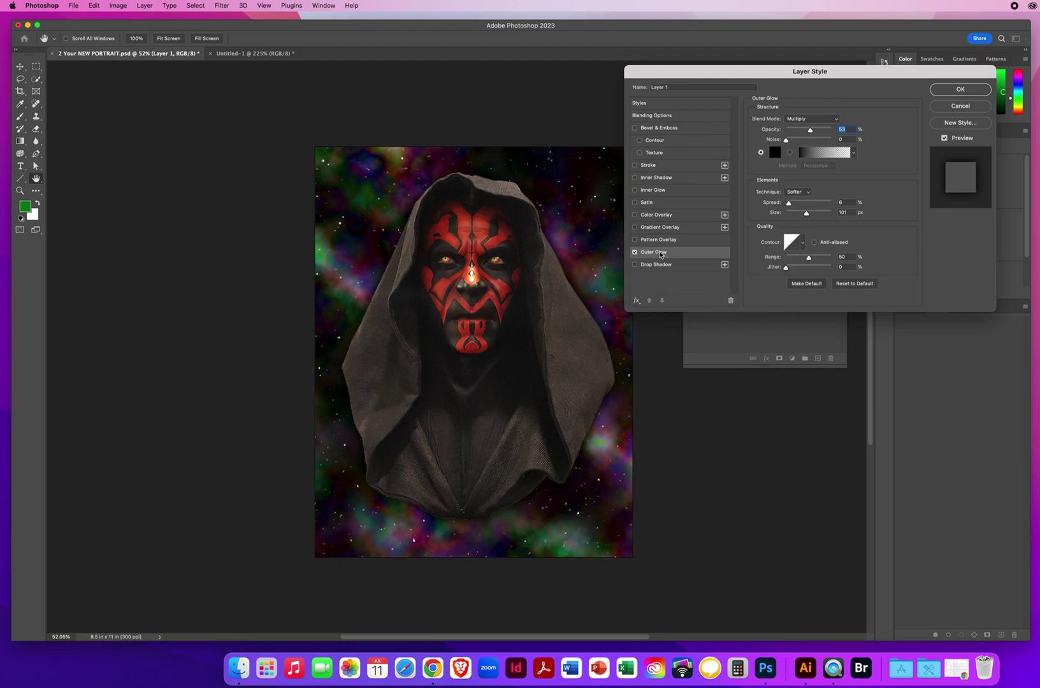
click(799, 121)
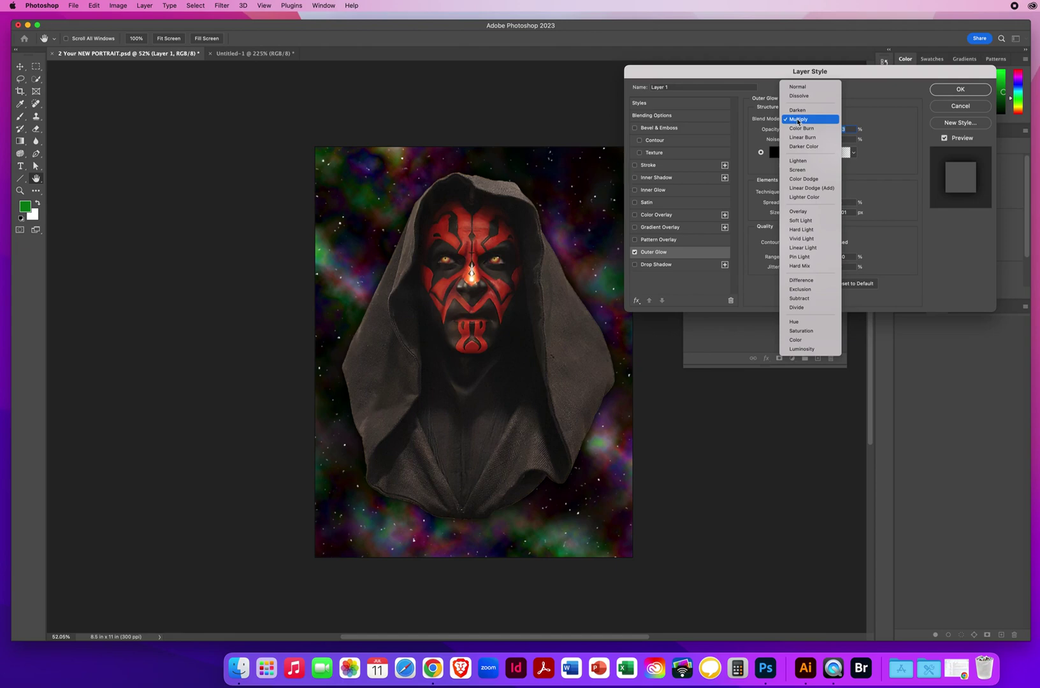
click(797, 120)
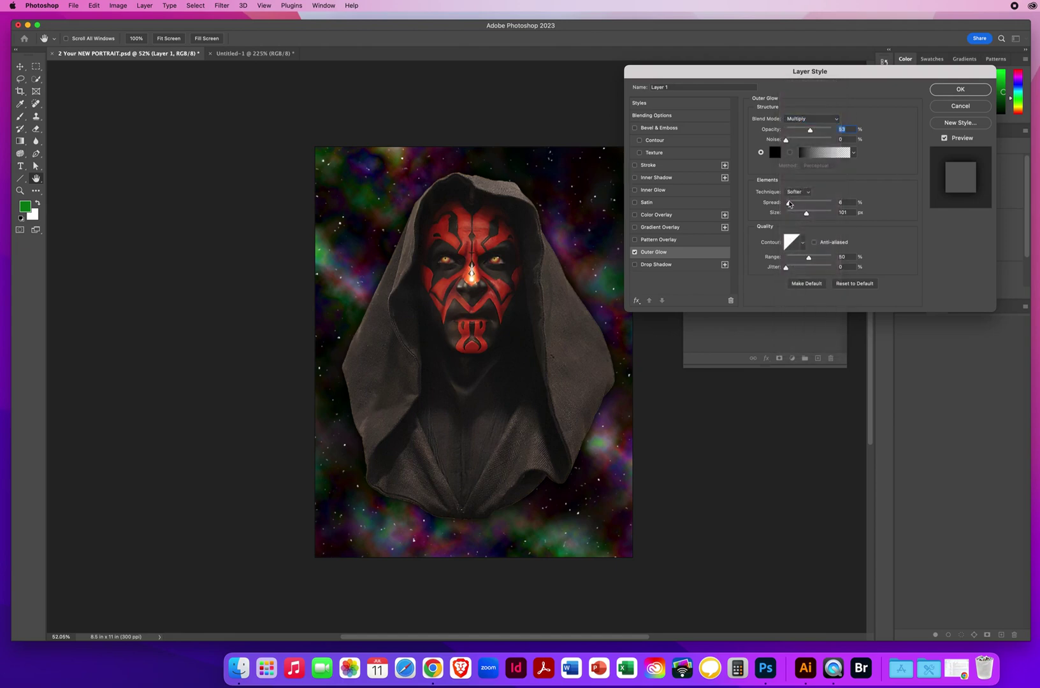
click(775, 154)
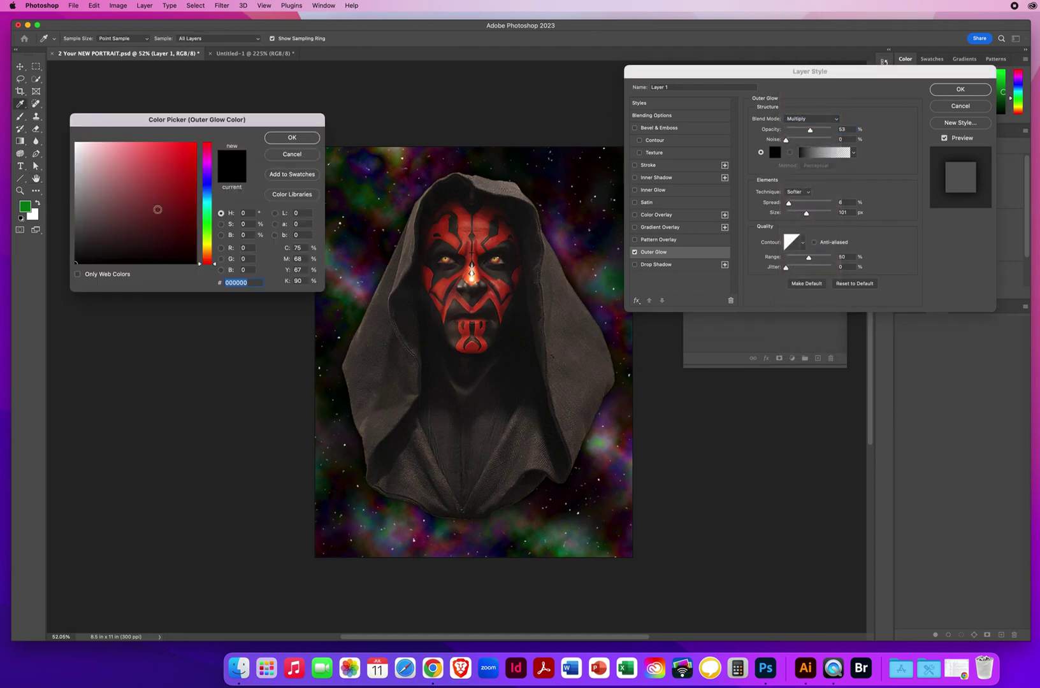
drag(122, 237, 200, 270)
click(279, 138)
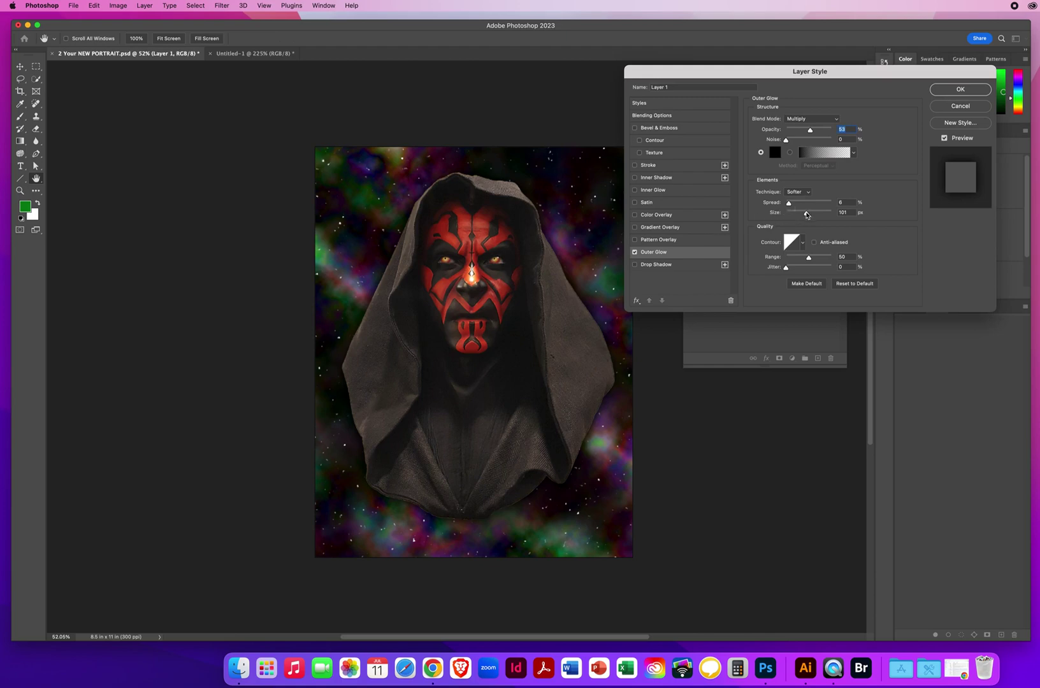
- Set the glow size to 202 px, opacity to 83% and spread to about 14%
drag(803, 214, 787, 214)
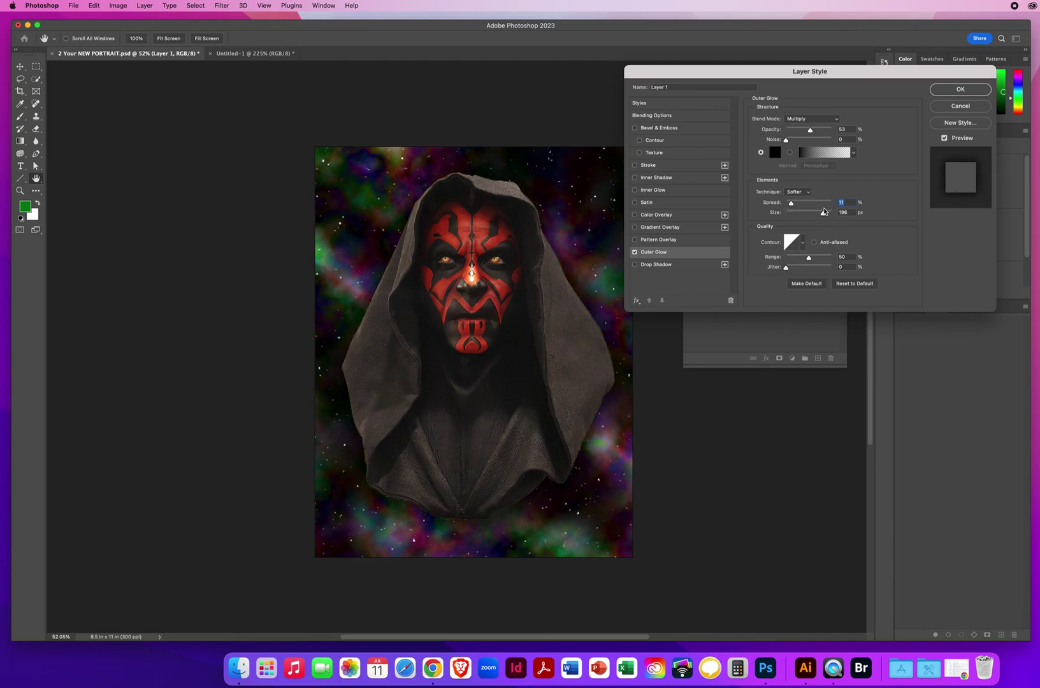
drag(824, 211, 827, 208)
drag(812, 133, 820, 134)
click(823, 131)
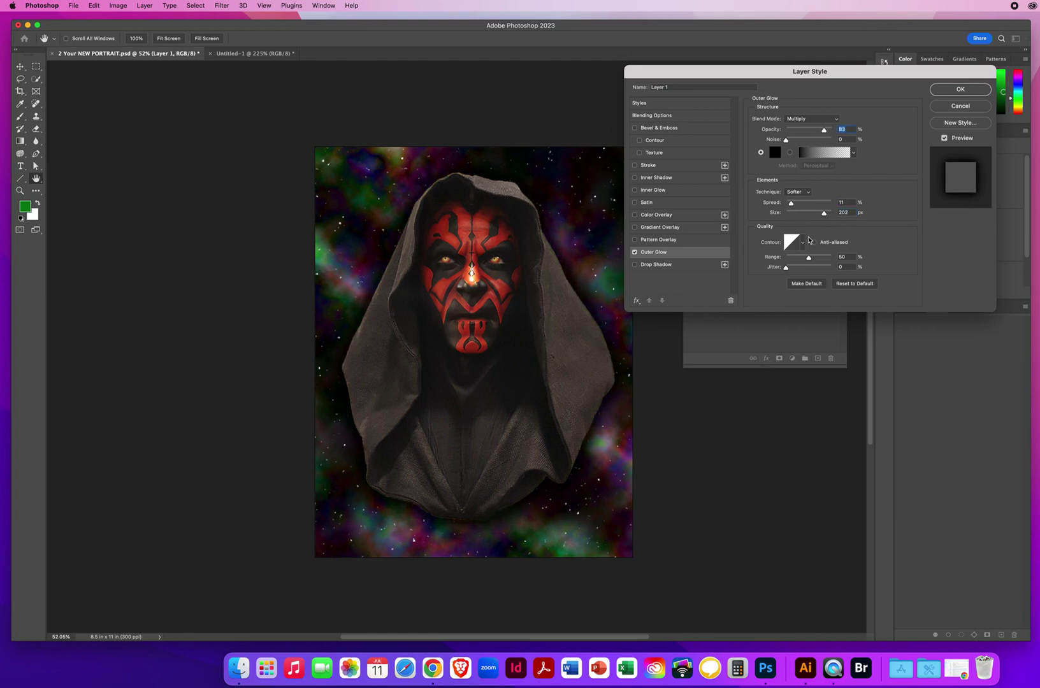
drag(794, 206, 794, 205)
click(795, 120)
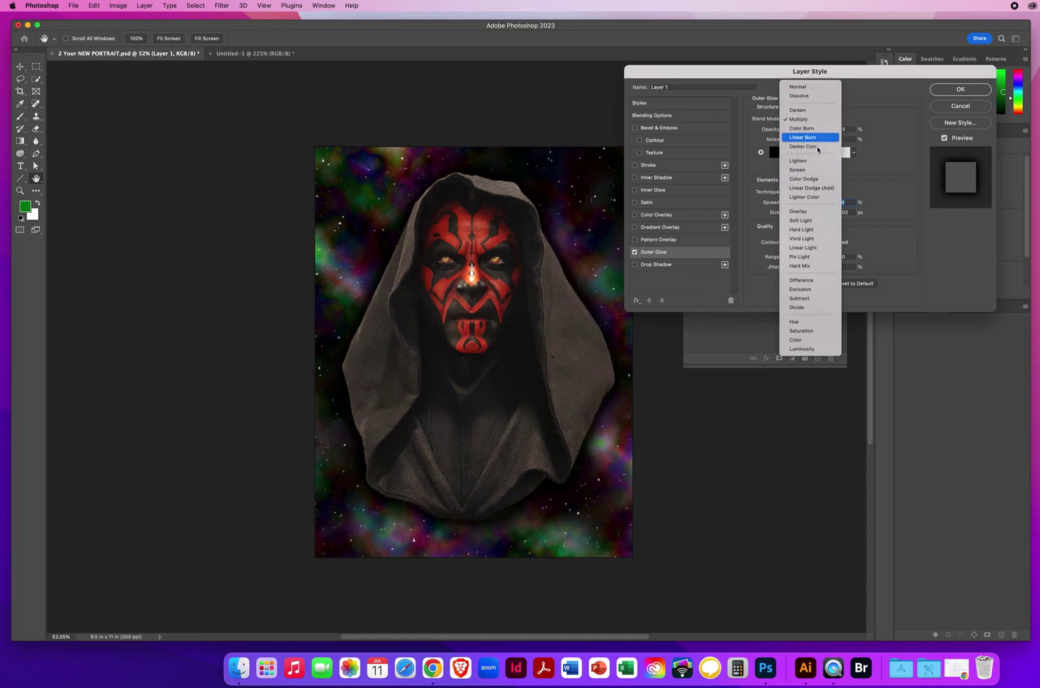
- Make the outer glow red, compare Multiply against Screen blending, and keep Screen
click(800, 169)
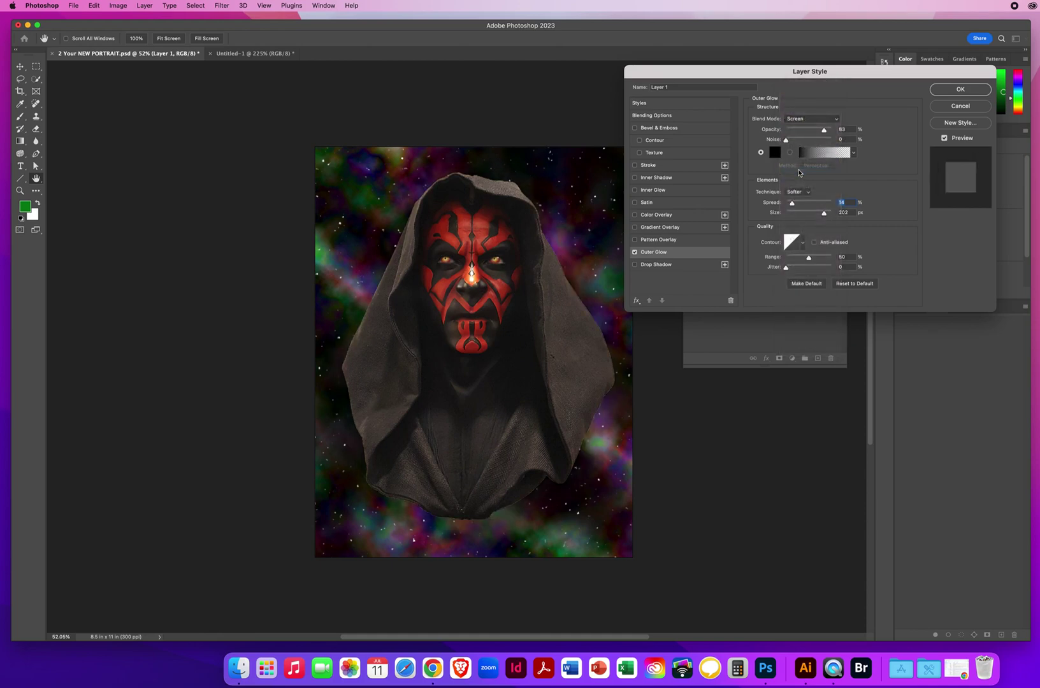
click(775, 153)
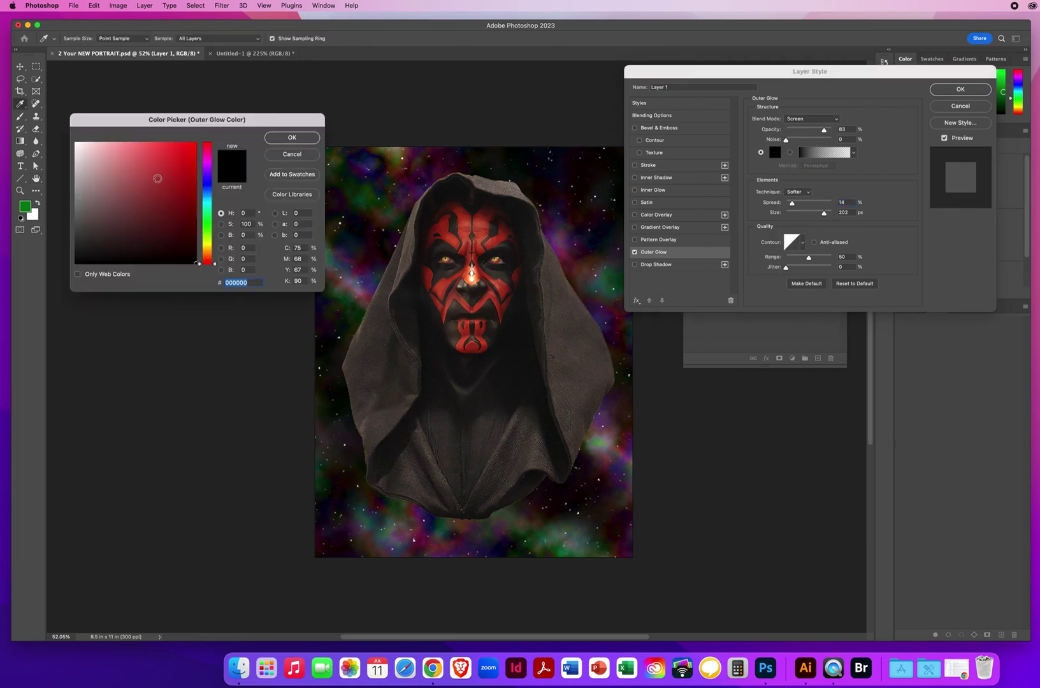
drag(158, 174, 220, 141)
click(292, 137)
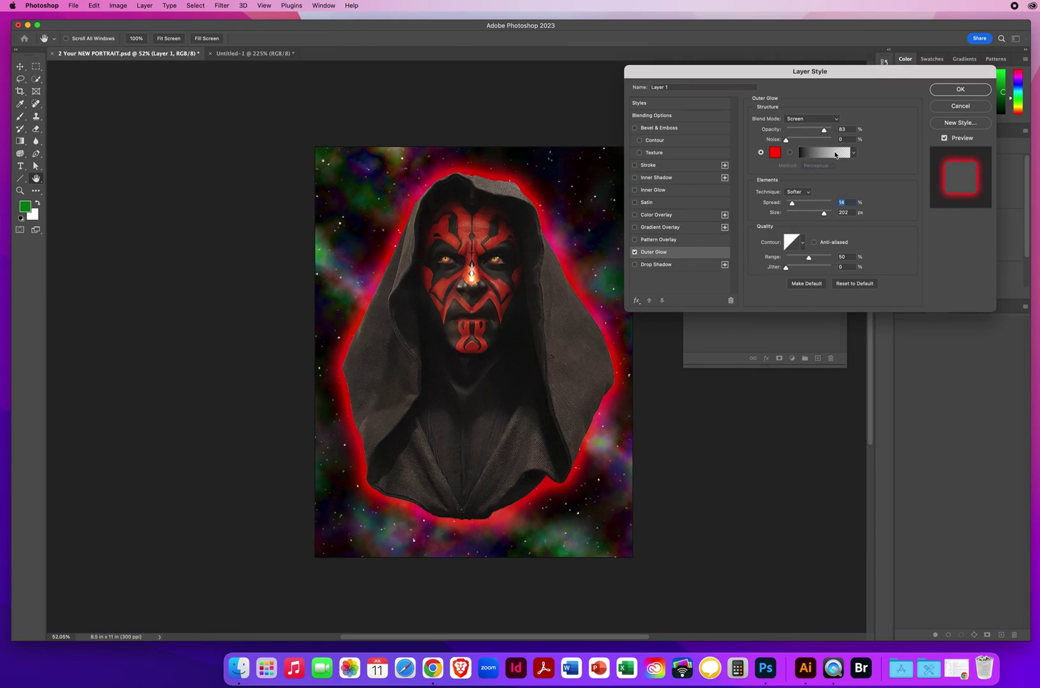
click(800, 120)
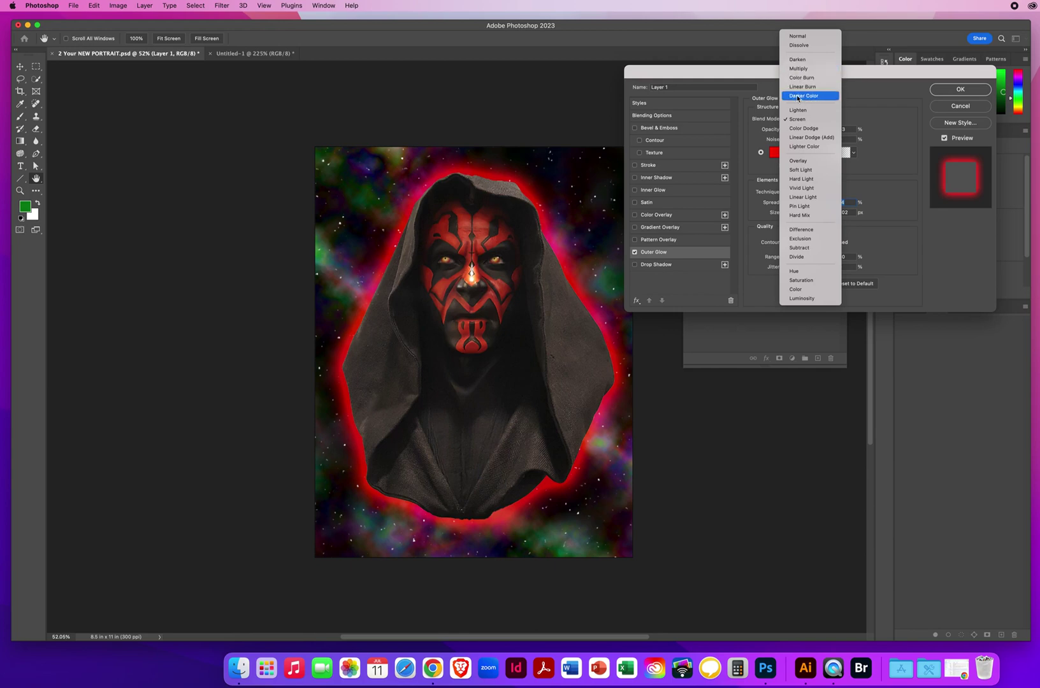
click(797, 69)
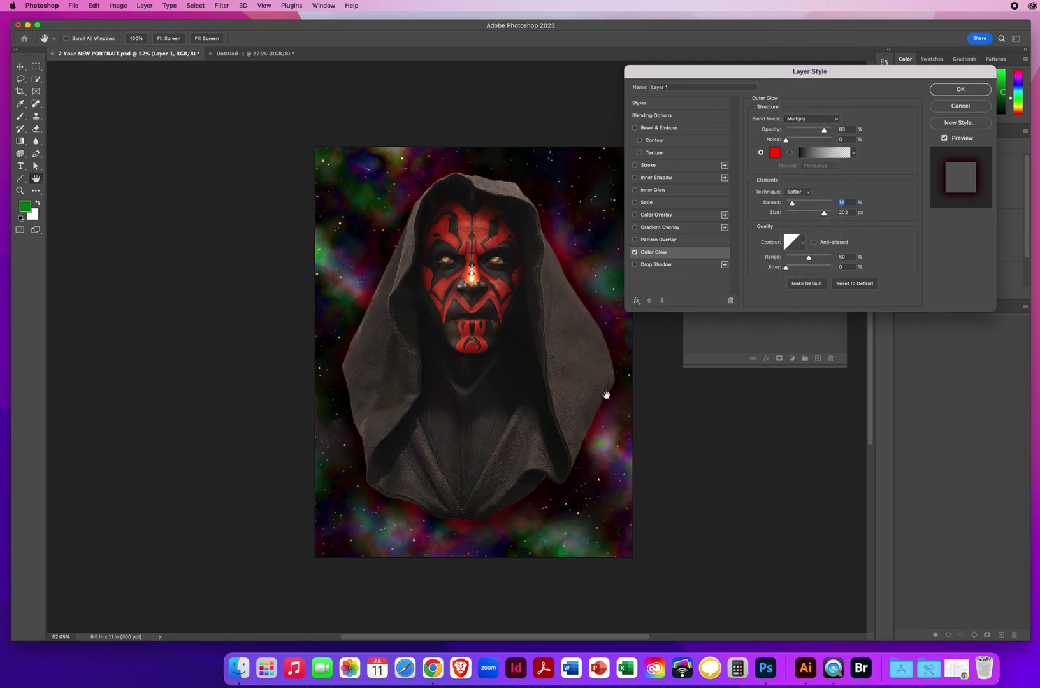
click(797, 120)
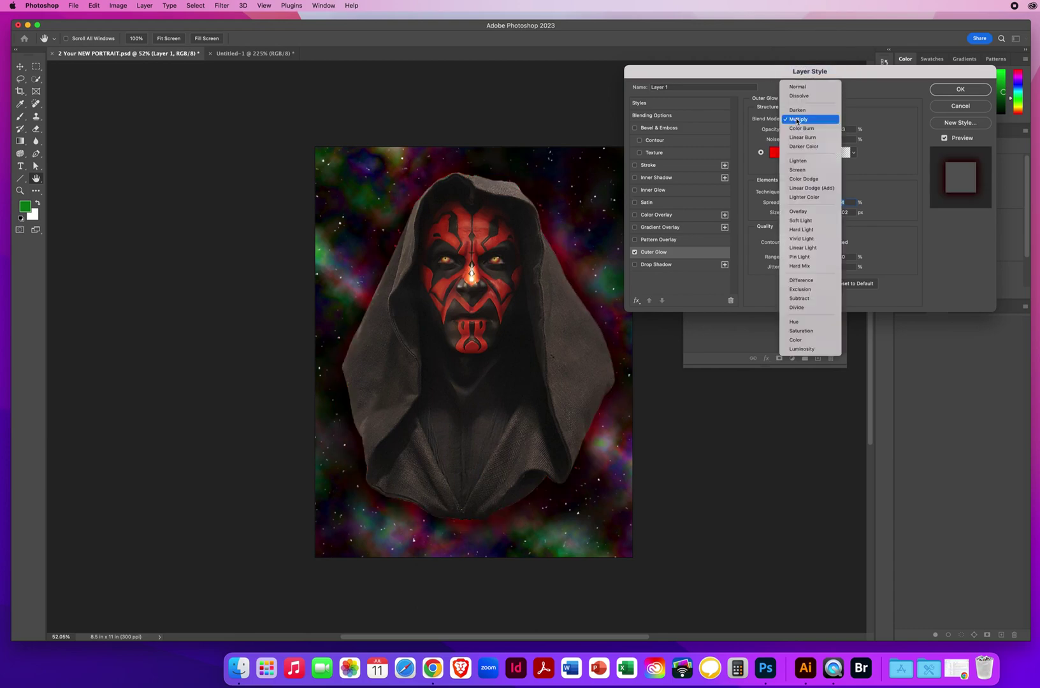
click(797, 177)
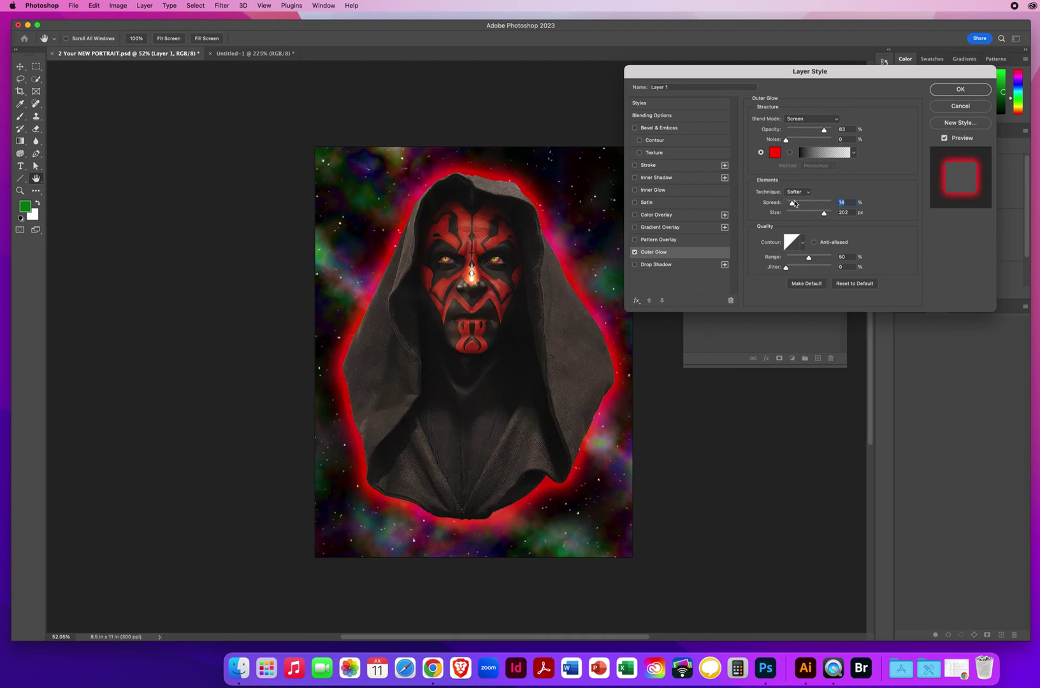
- Darken the glow colour to deep red 6d0000 and set its spread to 0%
click(775, 153)
mouse_move(184, 160)
mouse_down()
mouse_move(198, 196)
mouse_move(185, 199)
mouse_move(207, 217)
mouse_up()
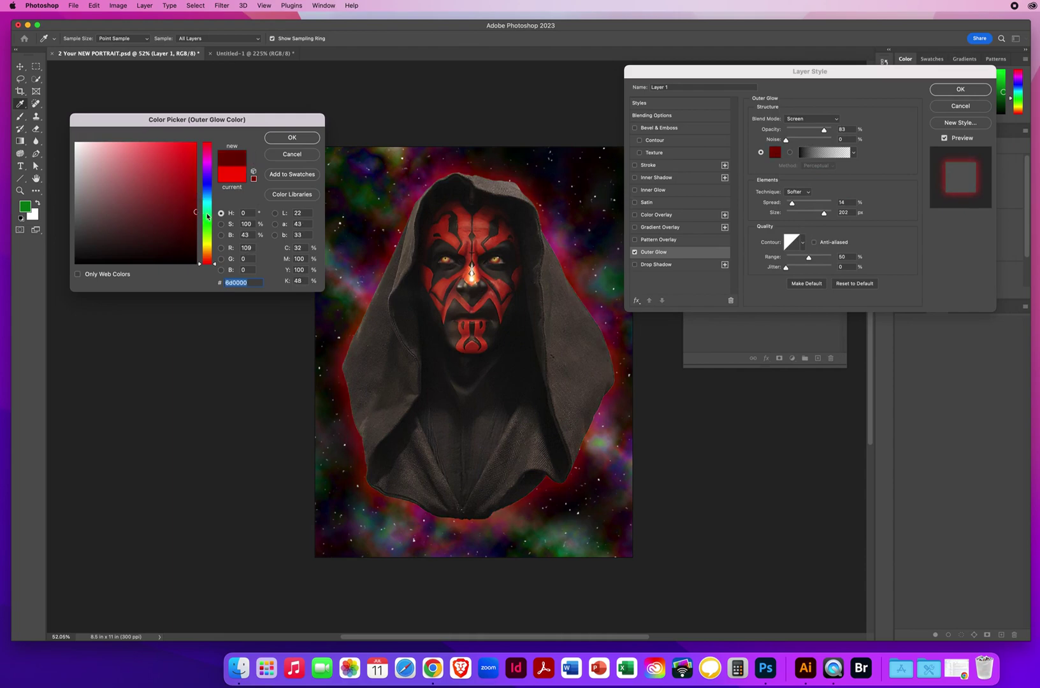
click(274, 140)
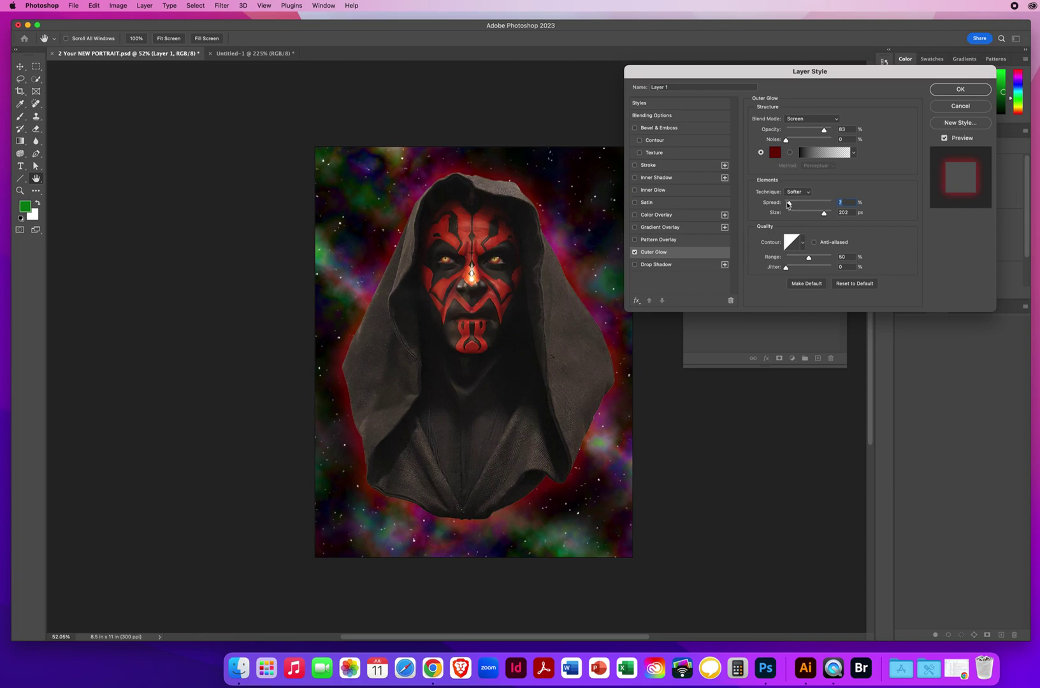
drag(792, 204, 826, 216)
- Apply the outer glow, nudge the bust slightly lower, and close Untitled-1 without saving
click(936, 92)
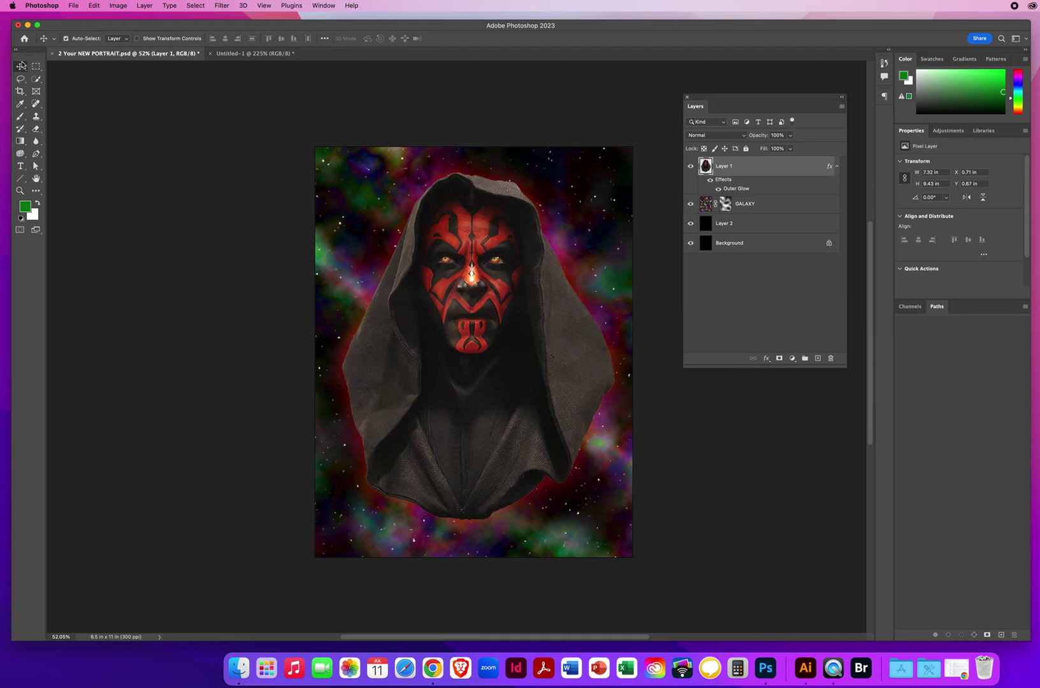
mouse_move(482, 302)
mouse_down()
mouse_move(495, 284)
mouse_move(479, 363)
mouse_move(476, 295)
mouse_move(476, 310)
mouse_up()
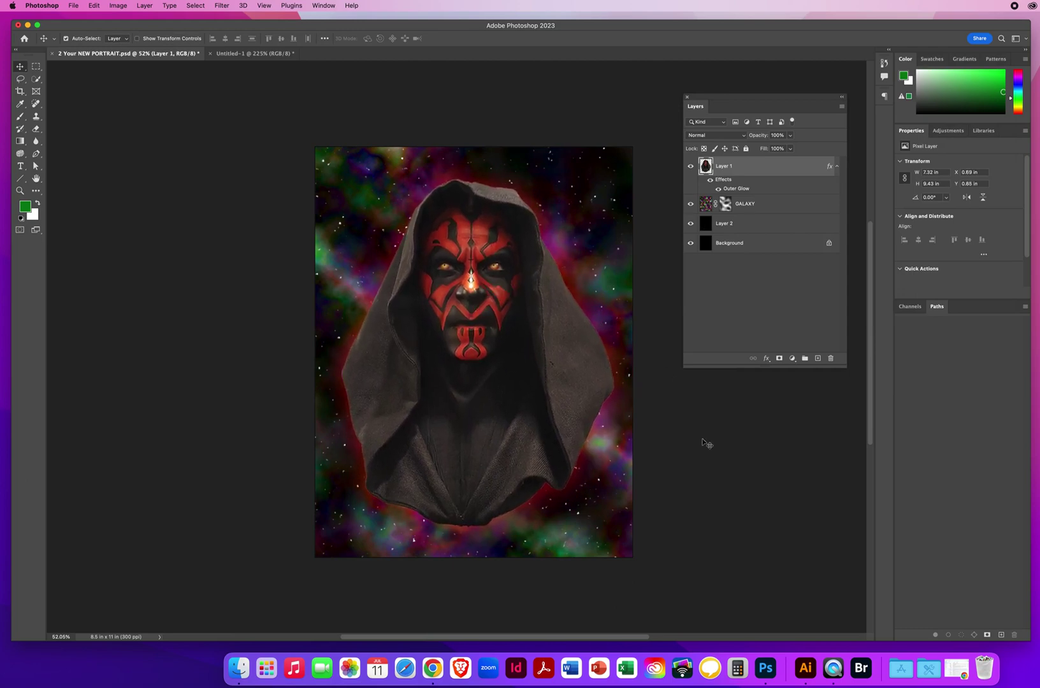
click(224, 56)
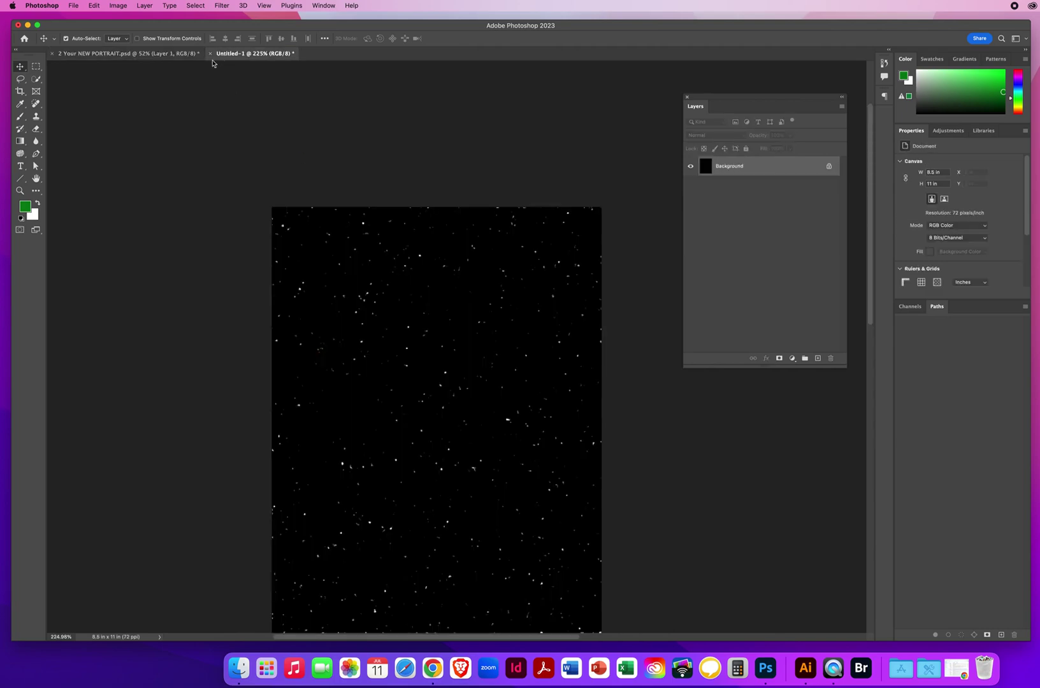
key(super+w)
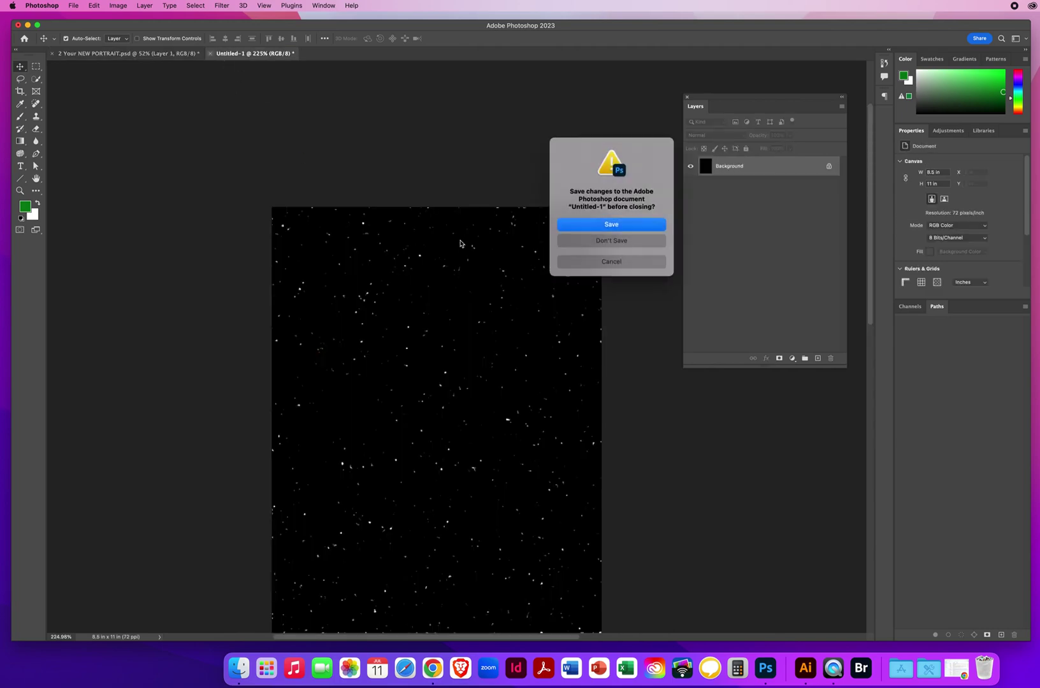
click(582, 241)
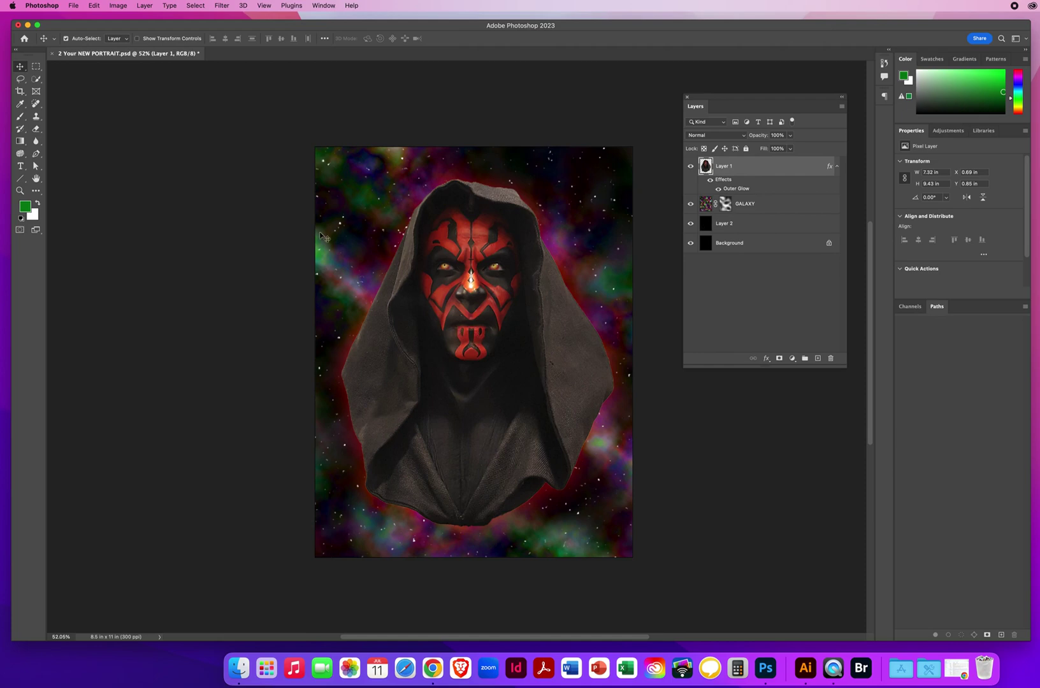
- Start a Save a Copy of the portrait, enter a file name, and set the format to JPEG
click(73, 6)
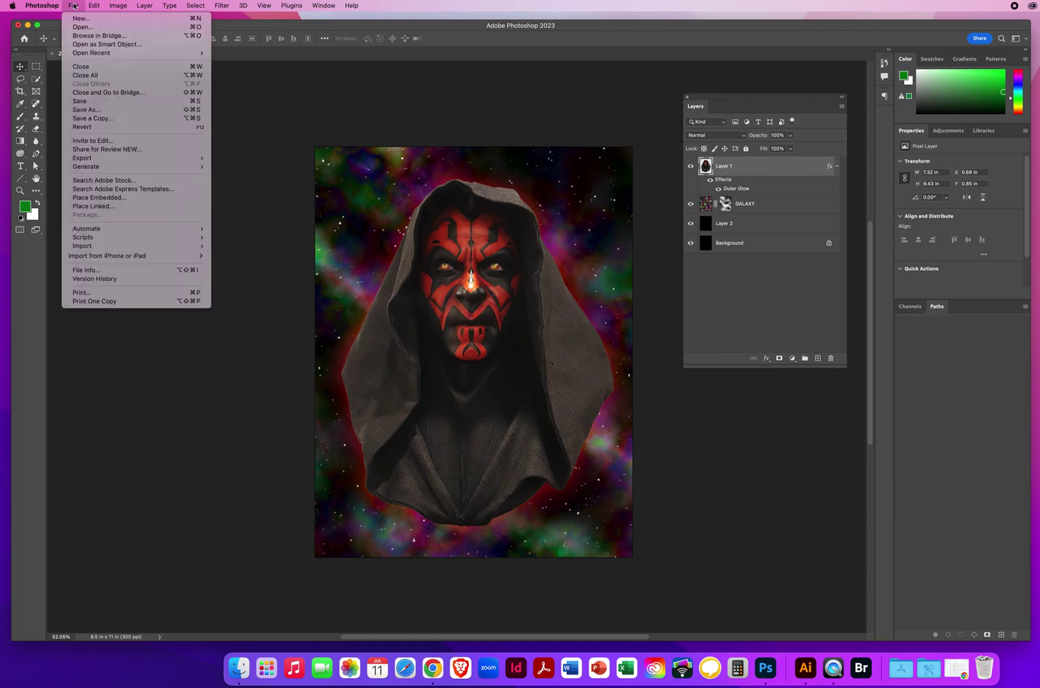
click(91, 119)
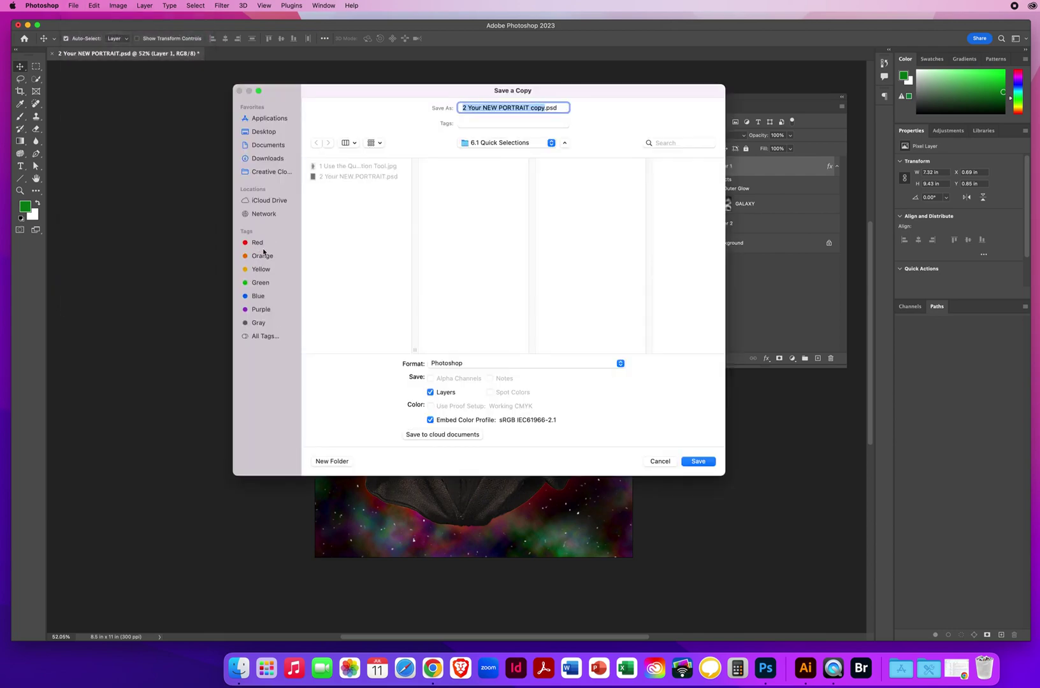
text(NielsenChrisQuickSelections)
click(463, 364)
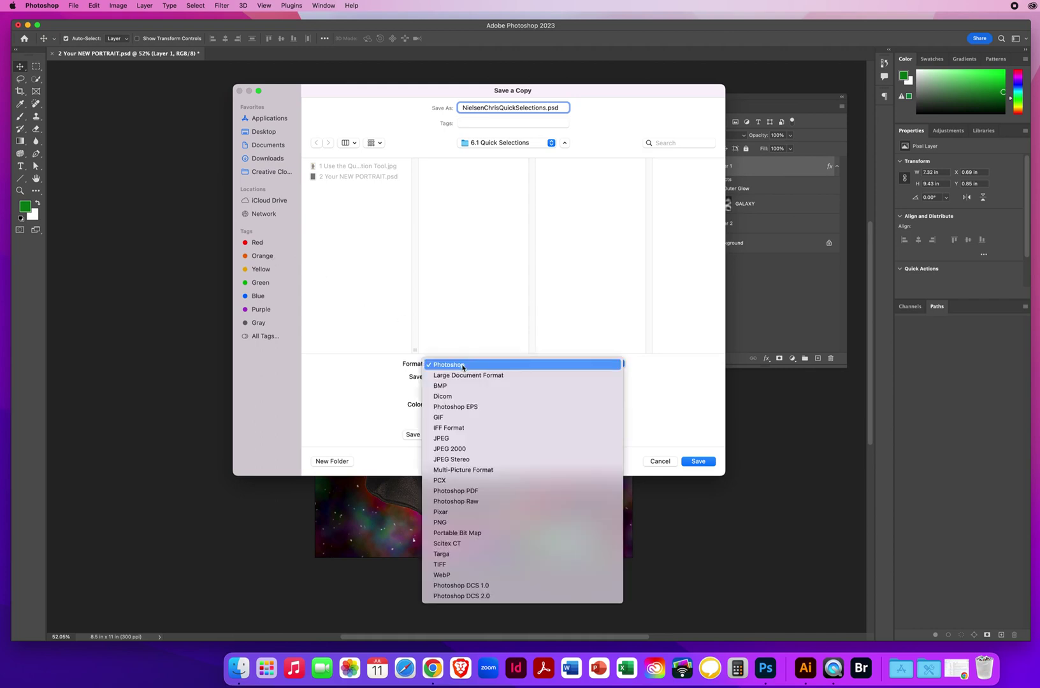
click(458, 440)
- Save the JPEG copy to the Desktop with the default quality options, then zoom to 65%
click(260, 132)
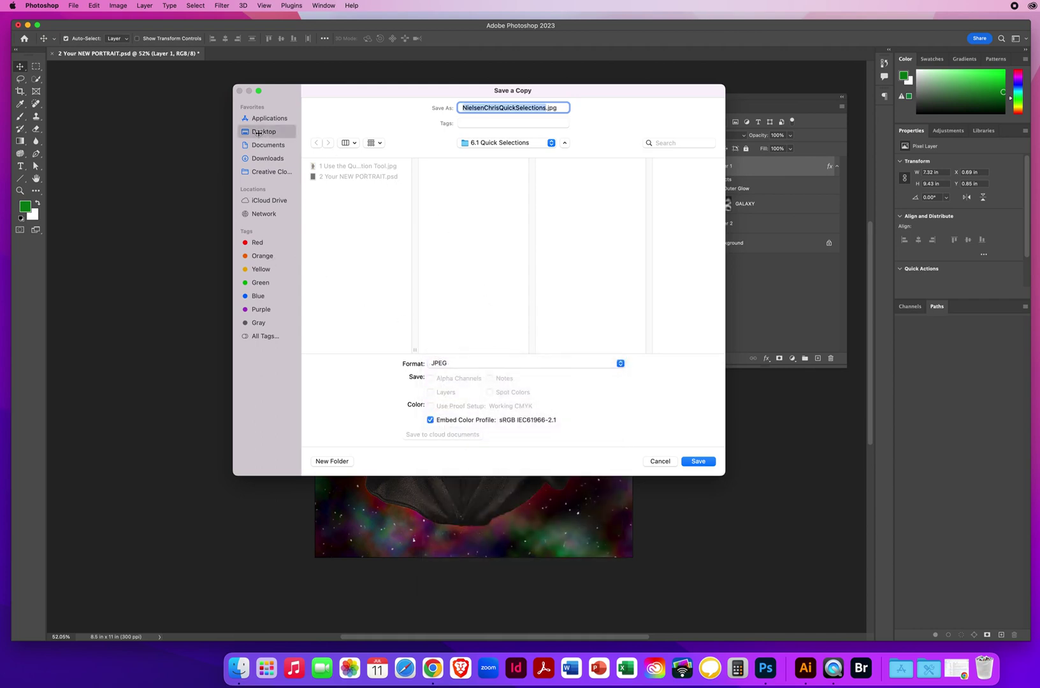
click(697, 460)
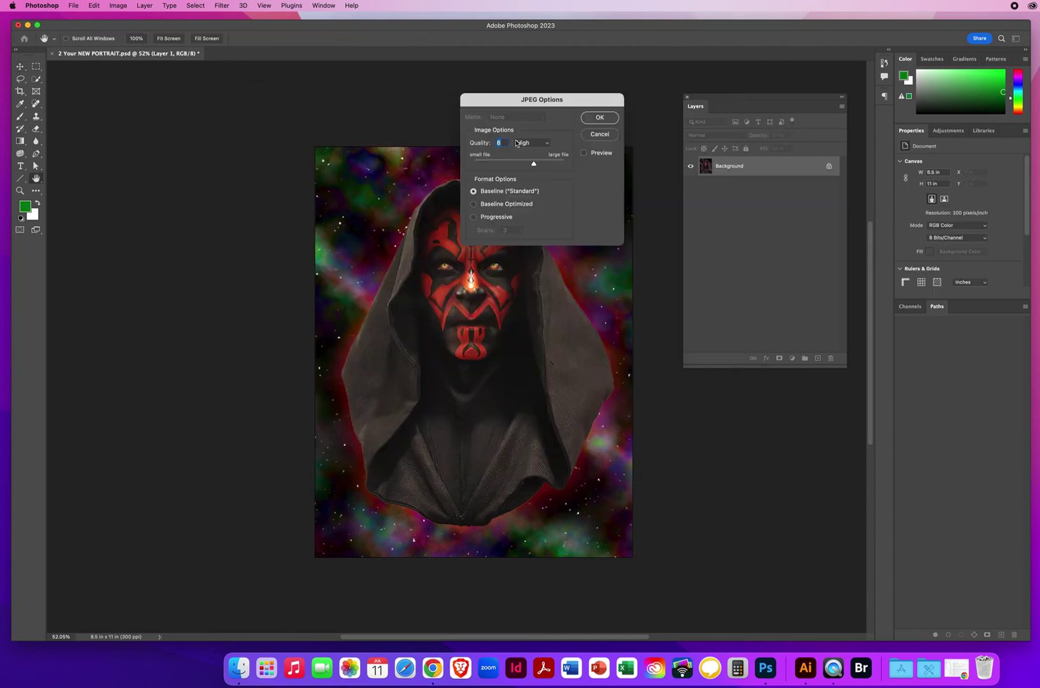
click(598, 119)
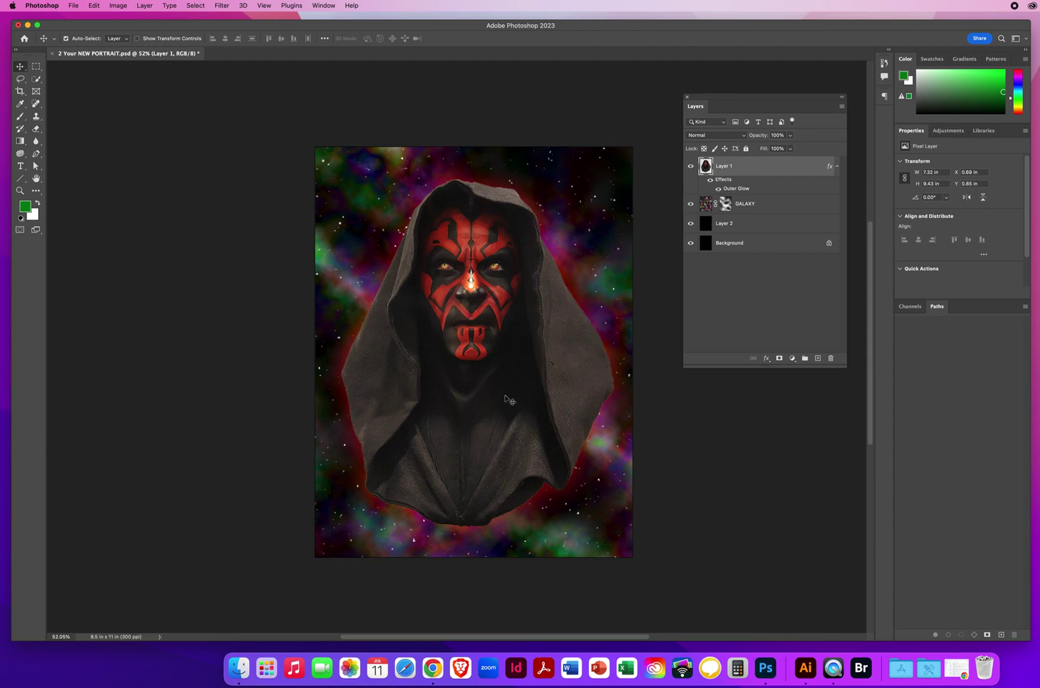
key(z)
drag(500, 318, 493, 318)
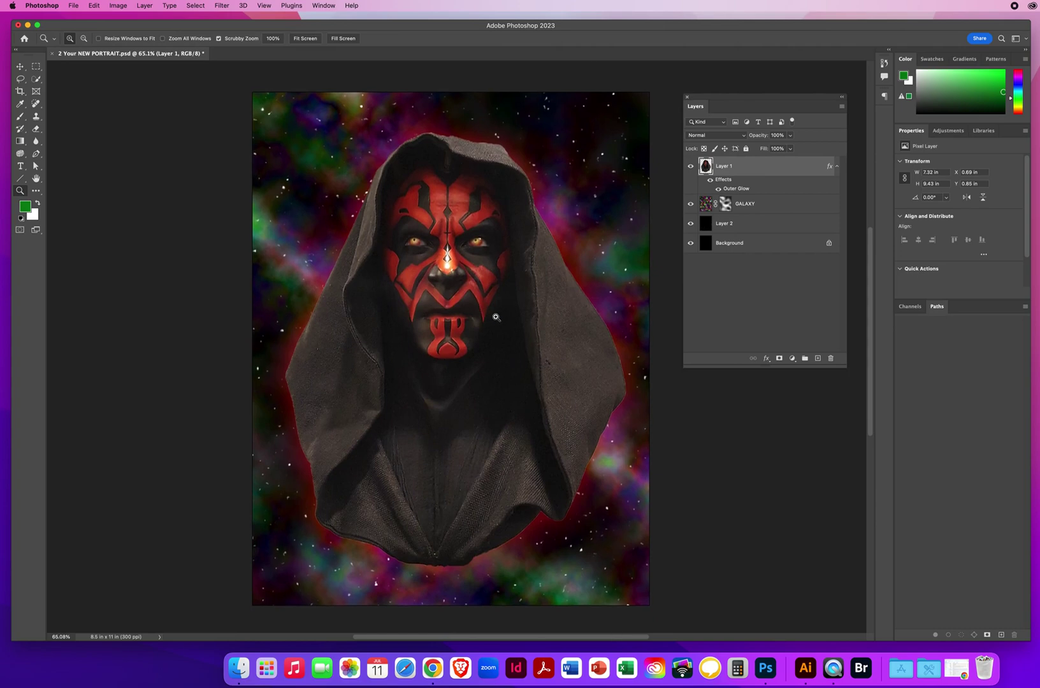